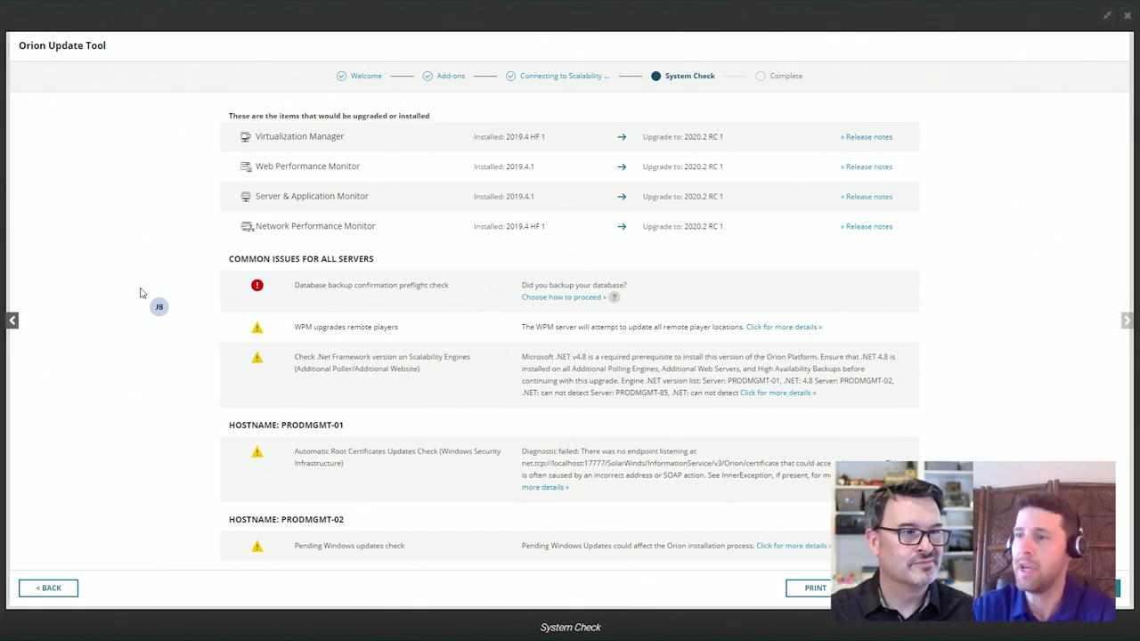
# Page through the Orion Update Tool screenshots from the system check to the pre-staging download progress
pyautogui.click(1127, 320)
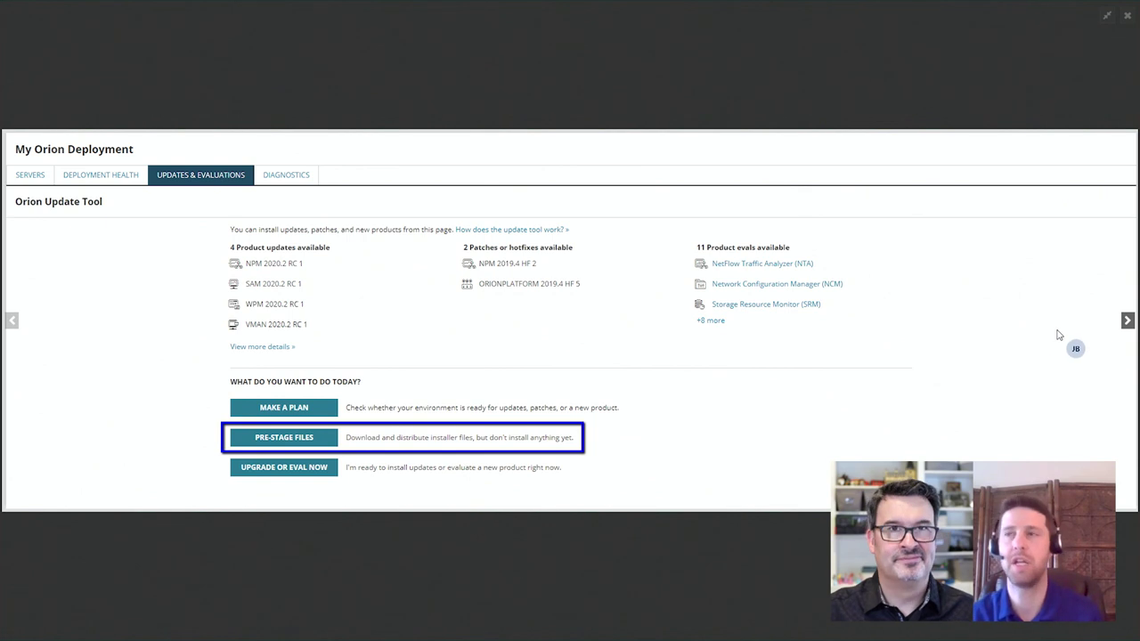
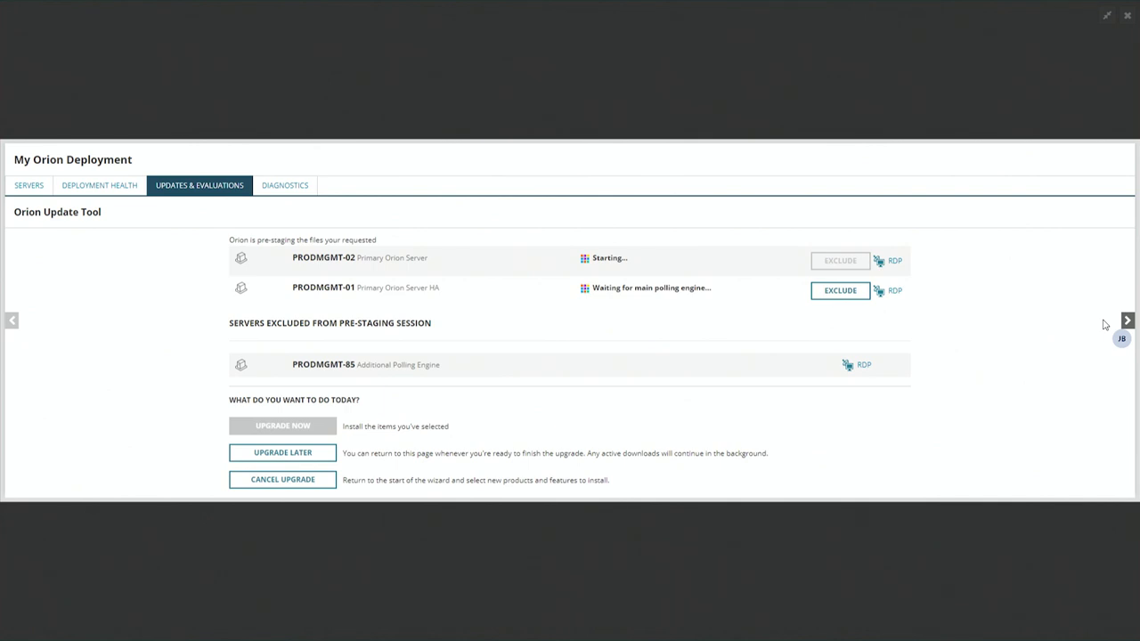
pyautogui.press('Right')
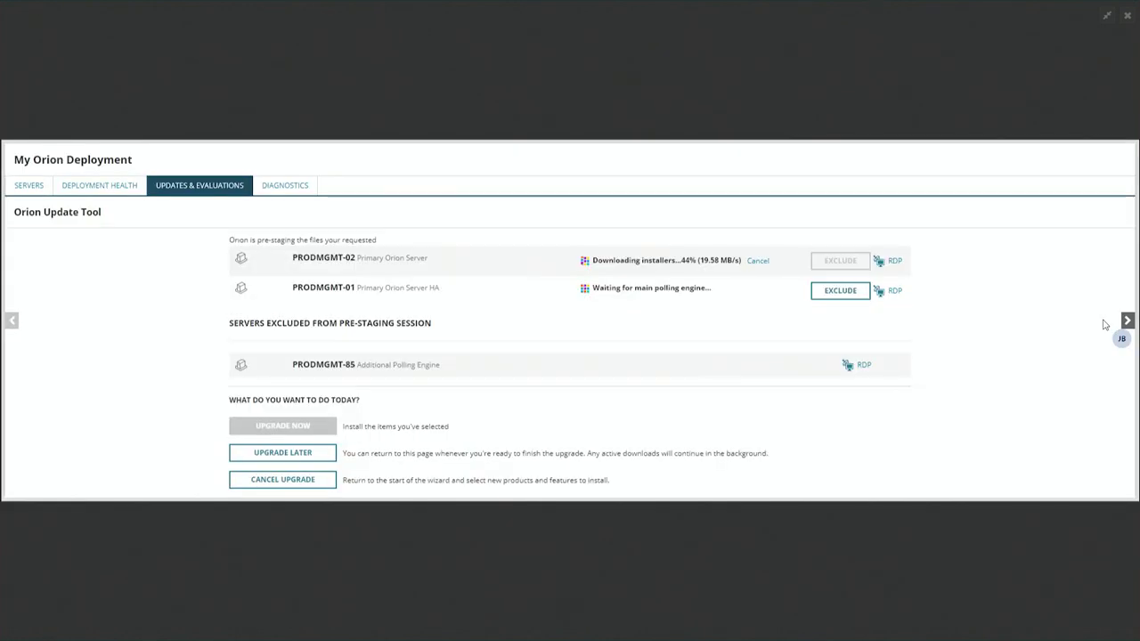
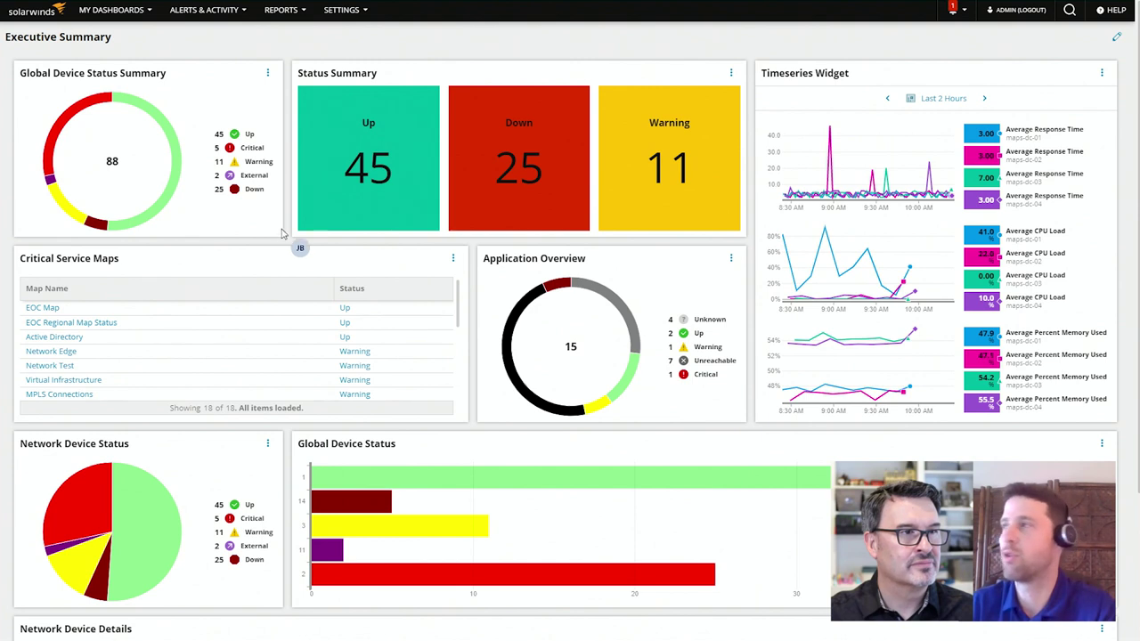
# Put the Executive Summary dashboard in edit mode and widen the Global Device Status Summary and Network Device Status widgets
pyautogui.click(1114, 38)
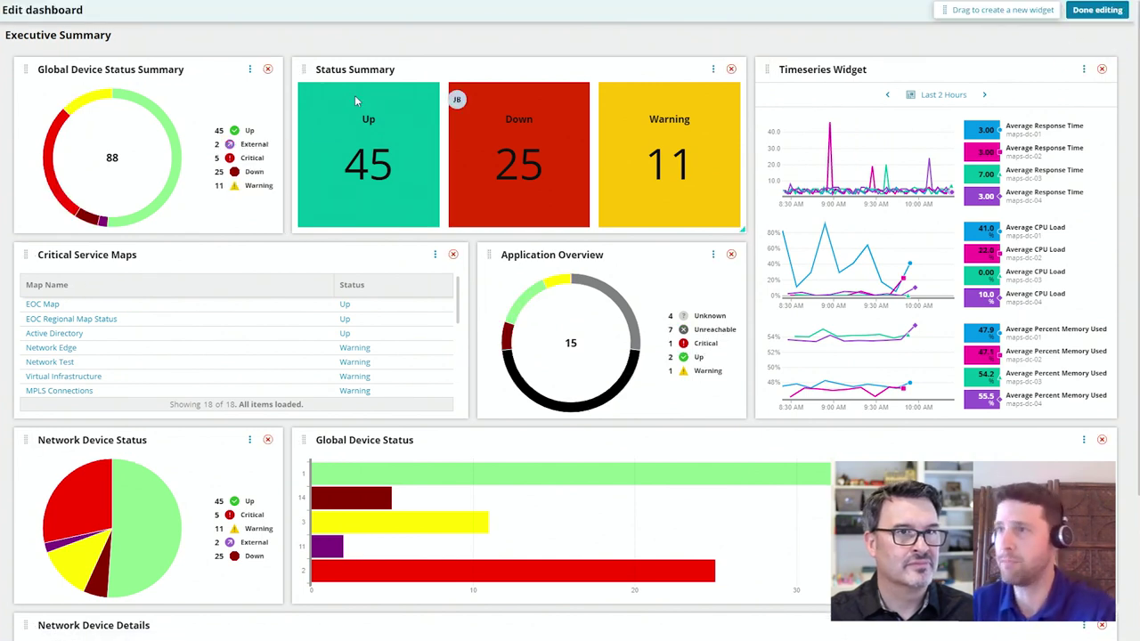
pyautogui.moveTo(276, 229)
pyautogui.mouseDown()
pyautogui.moveTo(357, 233)
pyautogui.moveTo(294, 219)
pyautogui.moveTo(288, 236)
pyautogui.mouseUp()
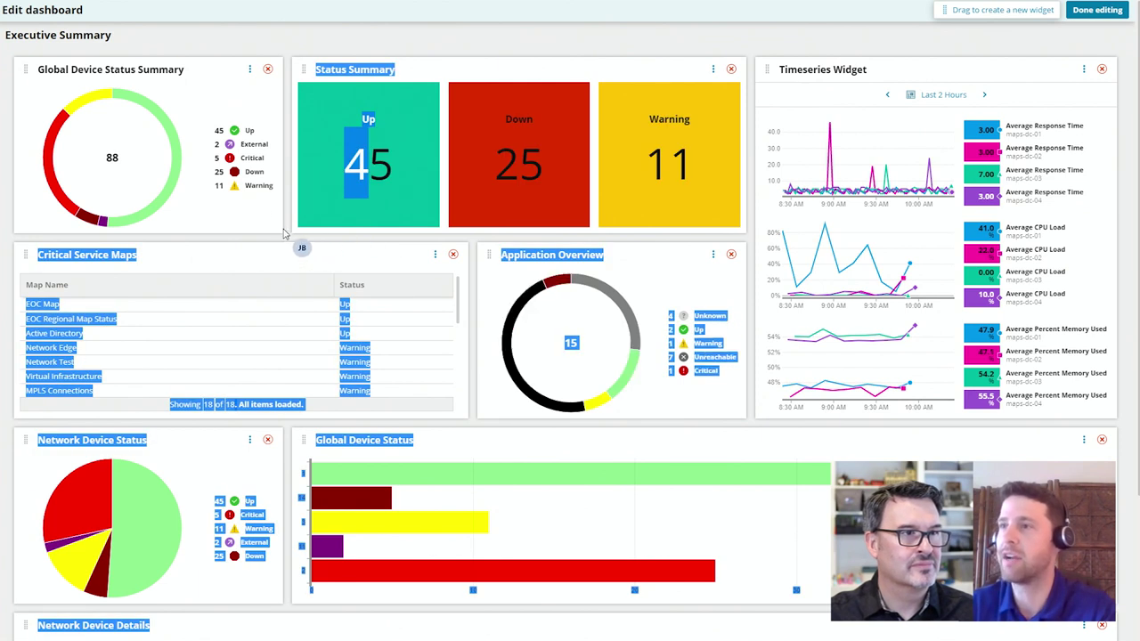
pyautogui.moveTo(279, 229); pyautogui.dragTo(655, 232)
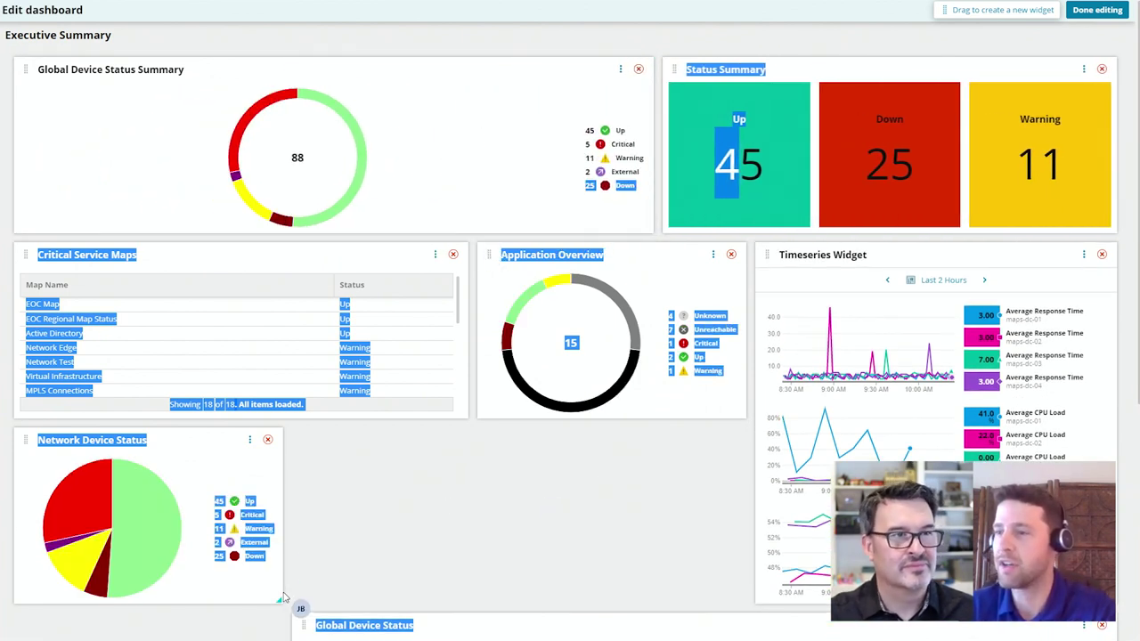
pyautogui.moveTo(278, 599); pyautogui.dragTo(730, 572)
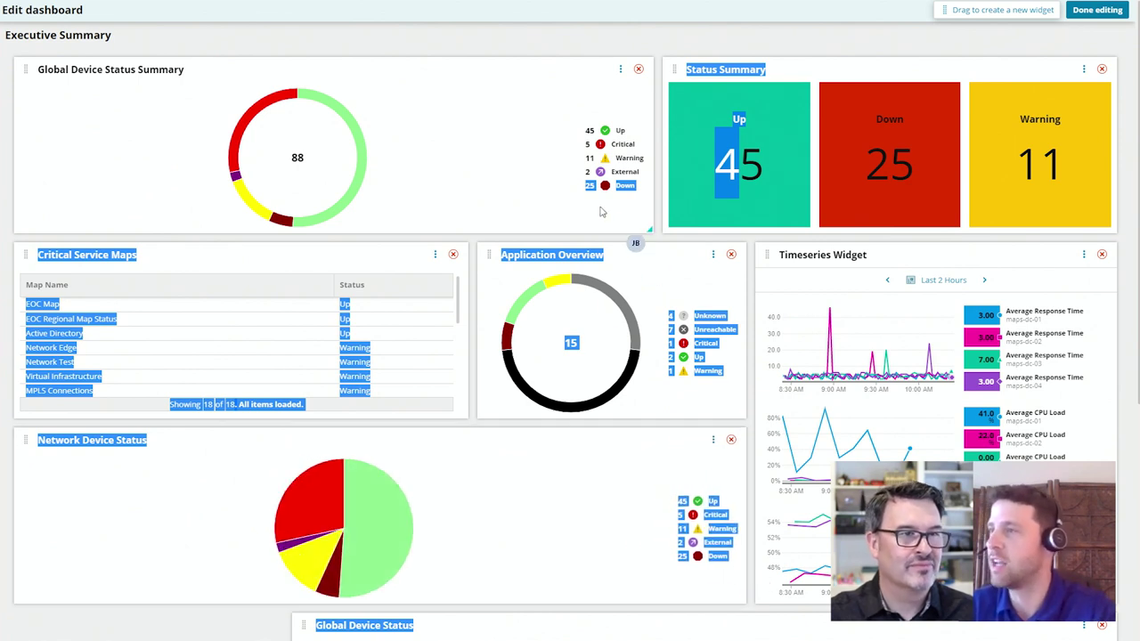
# Examine the chart type choices and data model settings of the Global Device Status Summary widget, leaving its configuration as it is
pyautogui.click(621, 70)
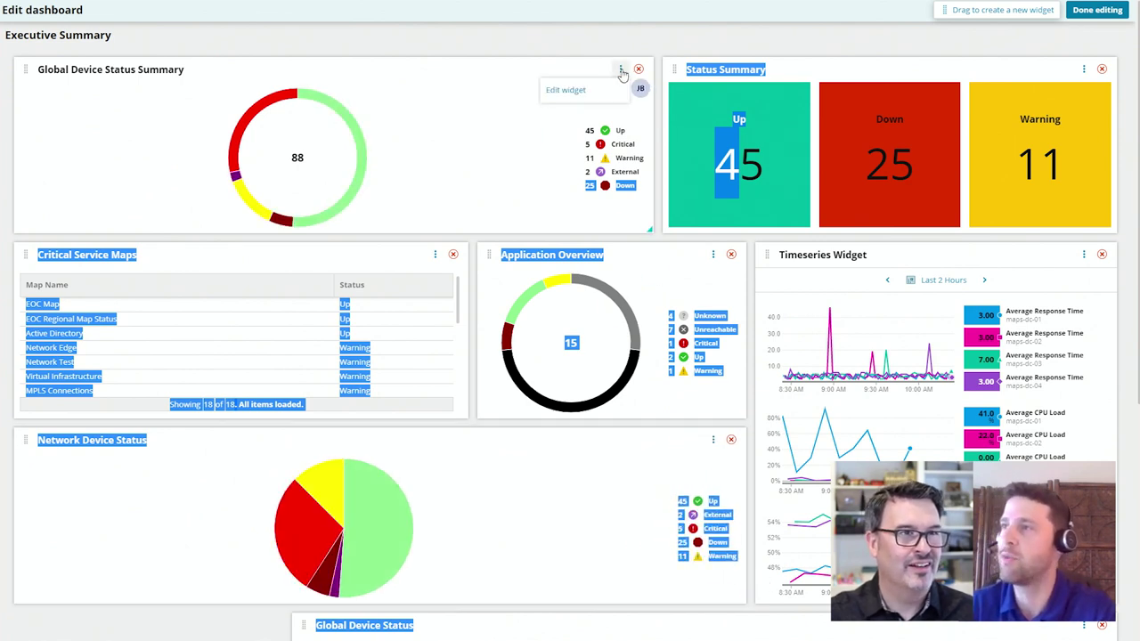
pyautogui.click(568, 93)
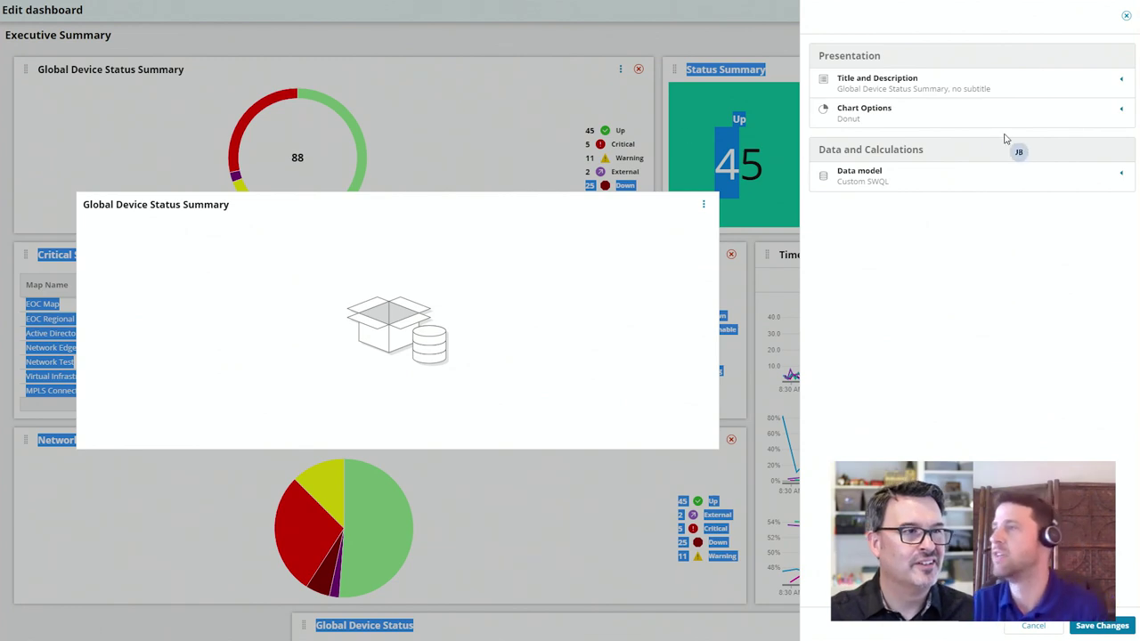
pyautogui.click(944, 119)
pyautogui.click(911, 163)
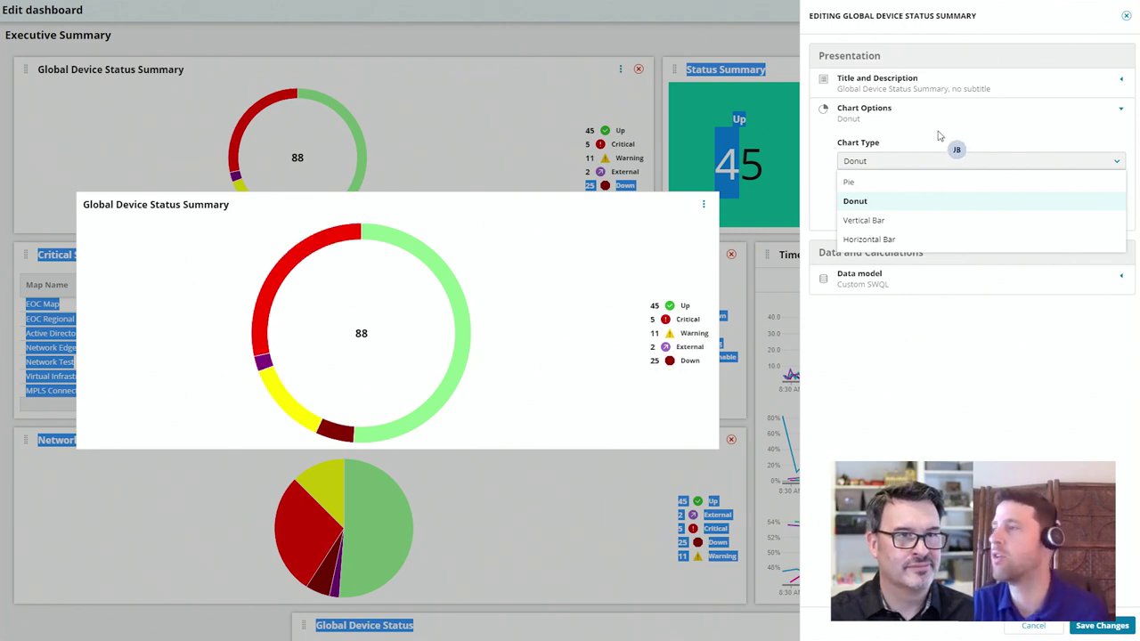
pyautogui.click(949, 145)
pyautogui.click(1060, 286)
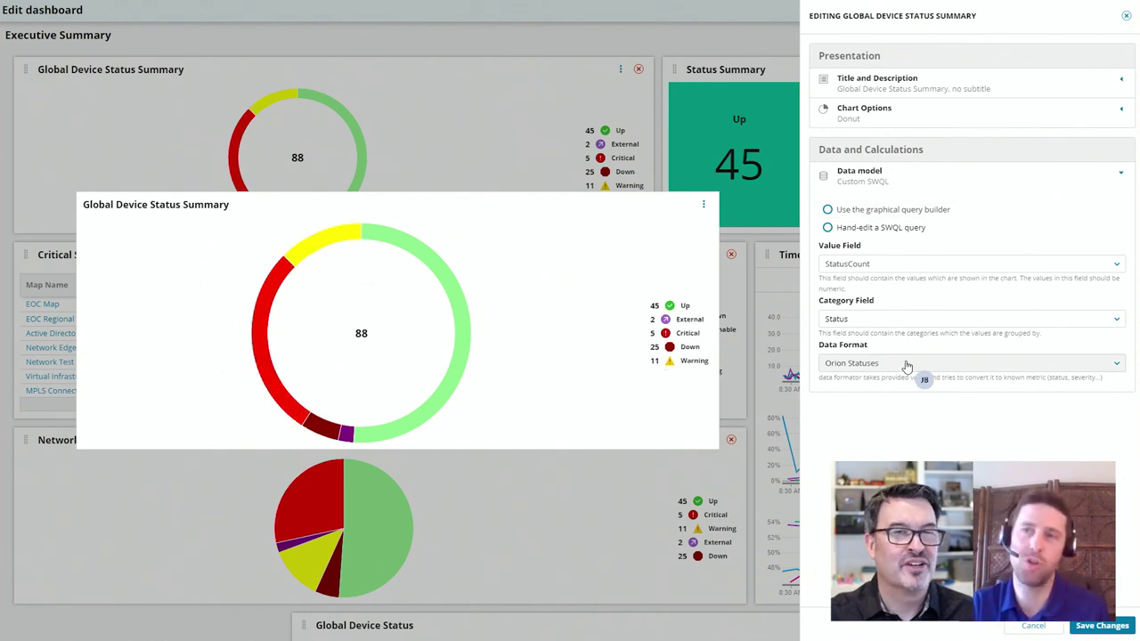
pyautogui.click(1126, 15)
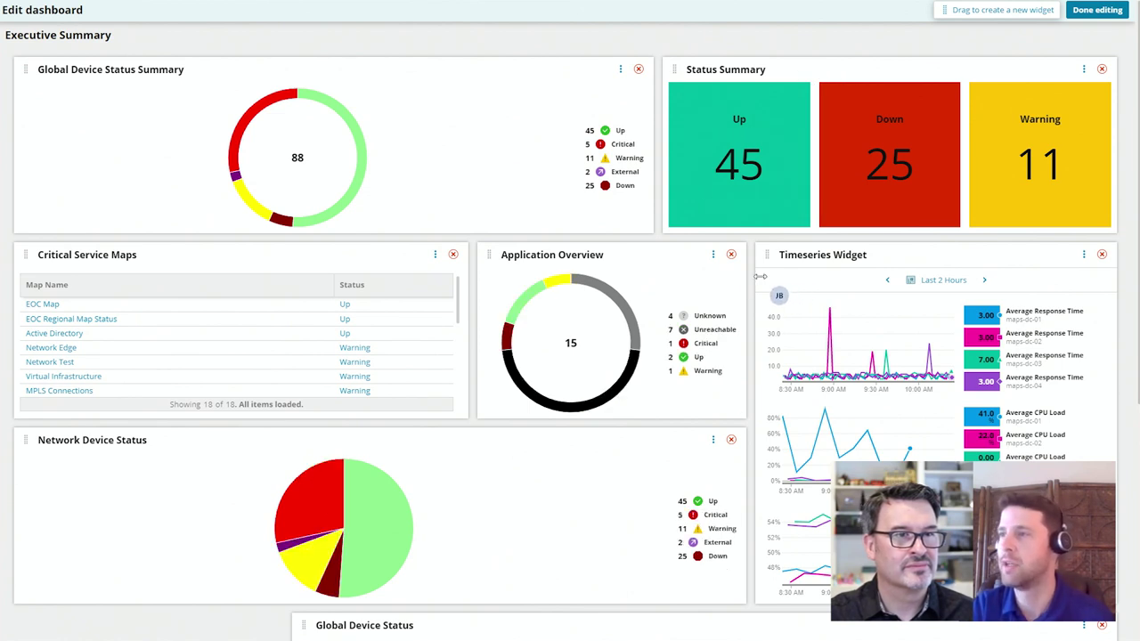
# Review the remaining dashboard widgets down to the node list in Network Device Details
pyautogui.scroll(-3, 766, 280)
pyautogui.scroll(-1, 759, 277)
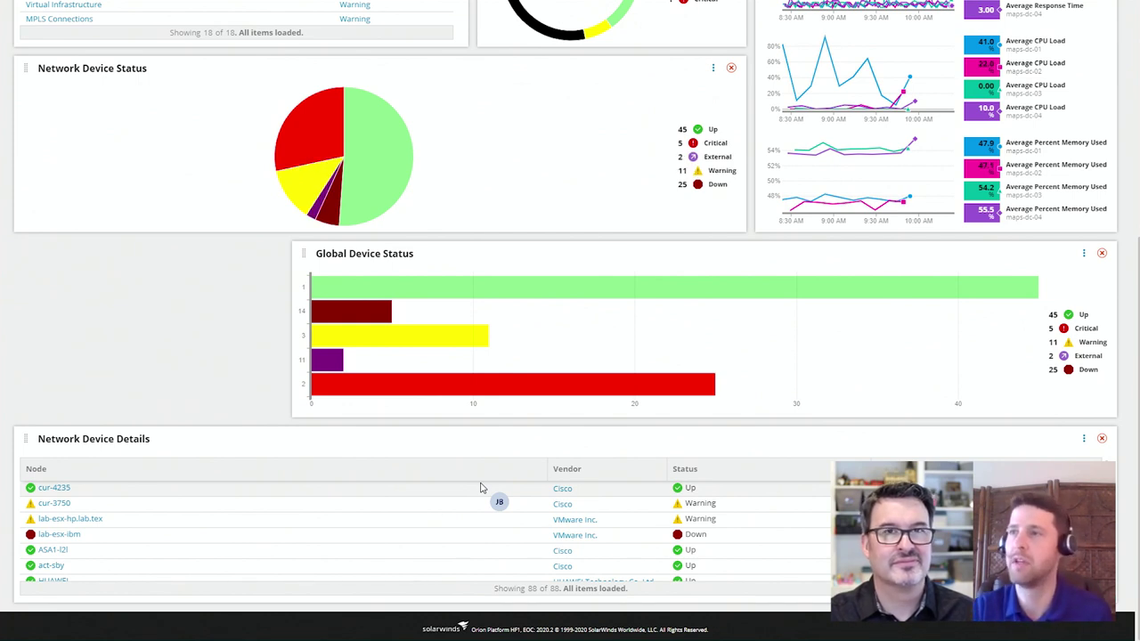
pyautogui.scroll(5, 480, 487)
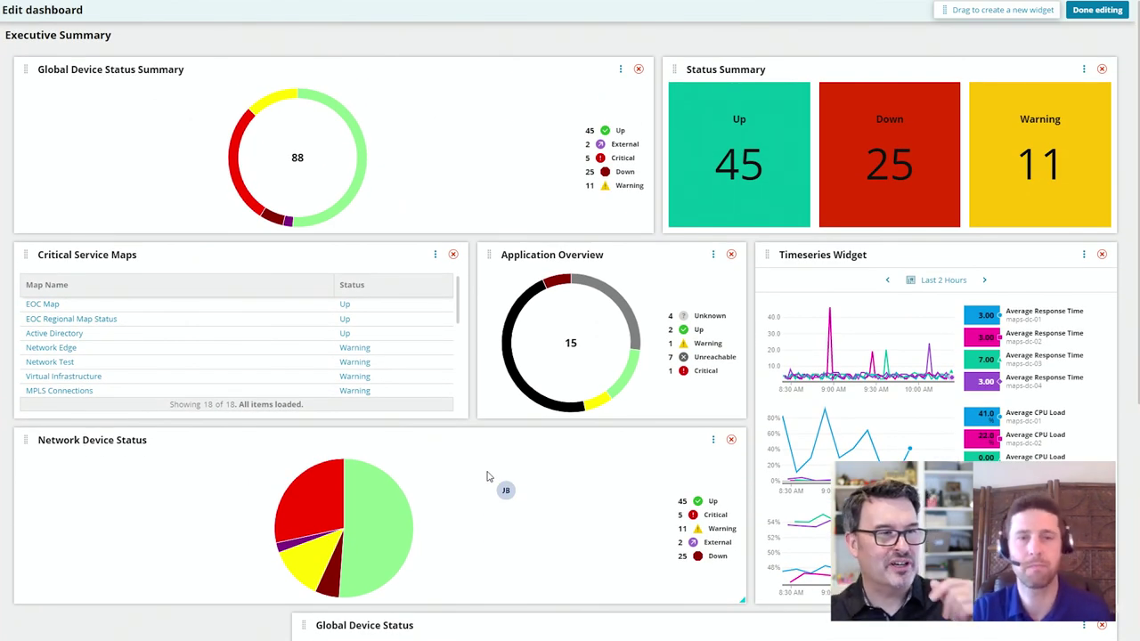
pyautogui.scroll(-5, 490, 472)
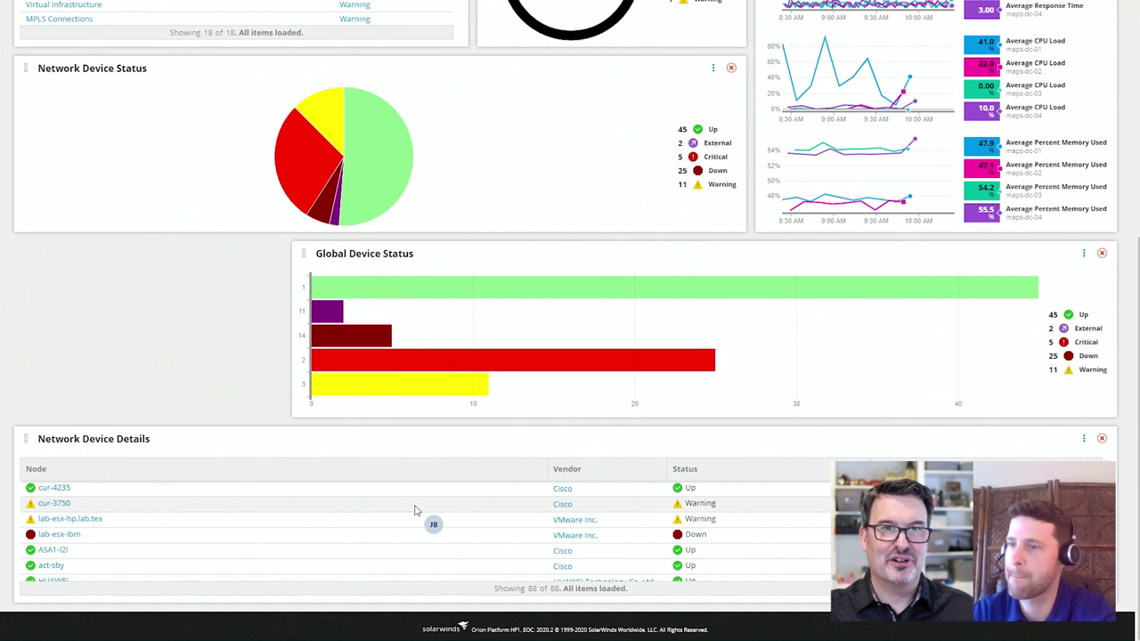
pyautogui.scroll(-5, 157, 516)
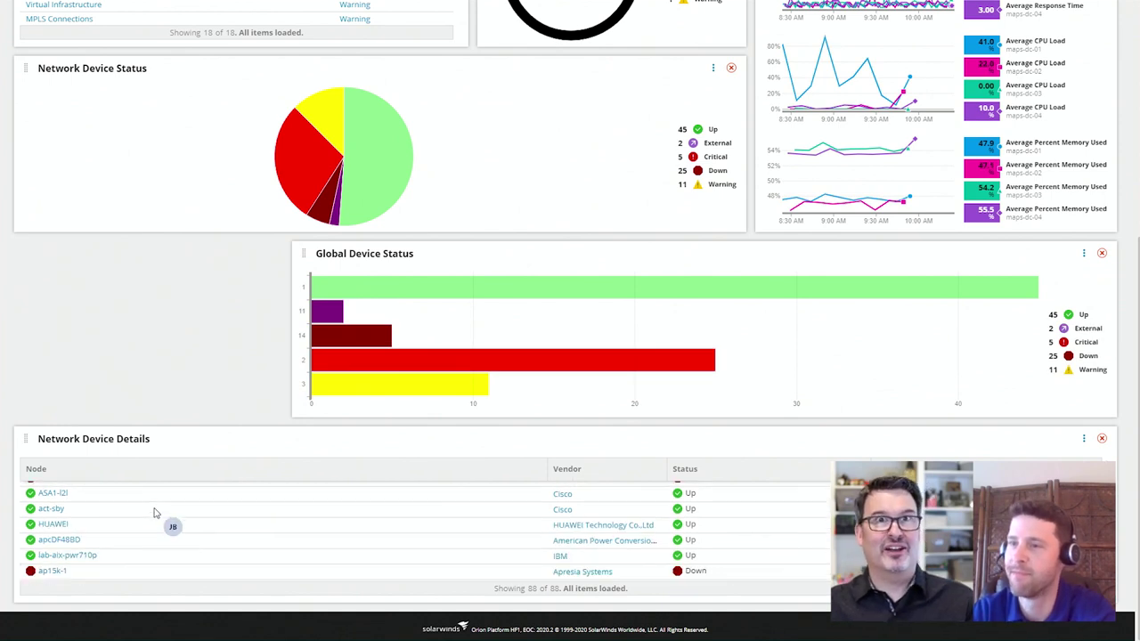
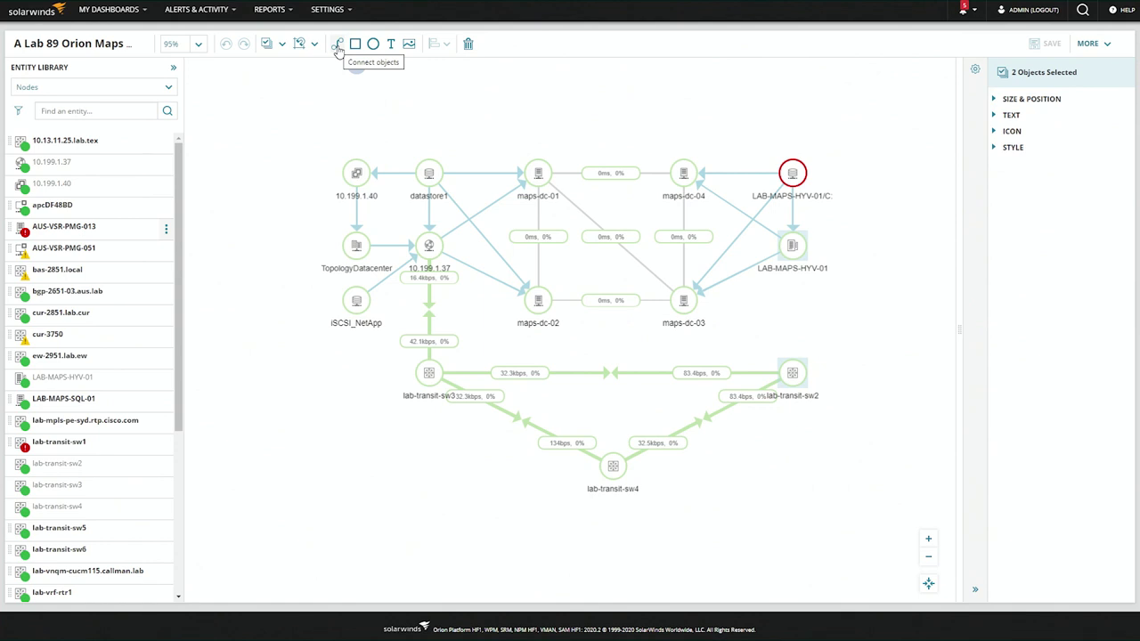
# Start a custom topology connection between LAB-MAPS-HYV-01 and lab-transit-sw2, using FastEthernet0/11 - Fa0/11 as the lab-transit-sw2 interface
pyautogui.click(337, 46)
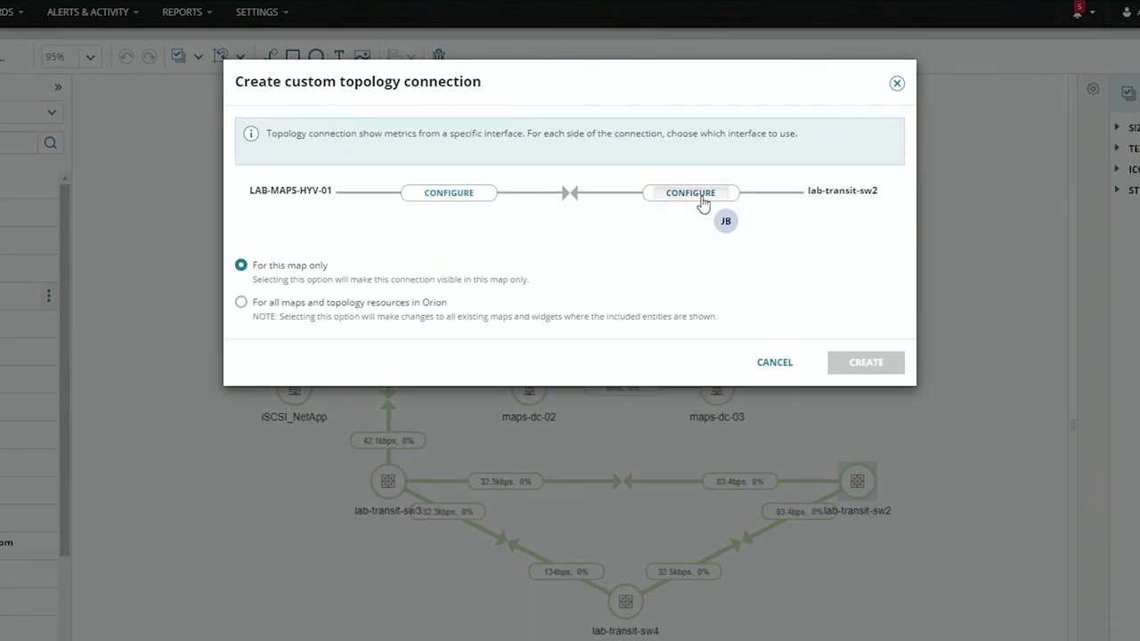
pyautogui.click(702, 203)
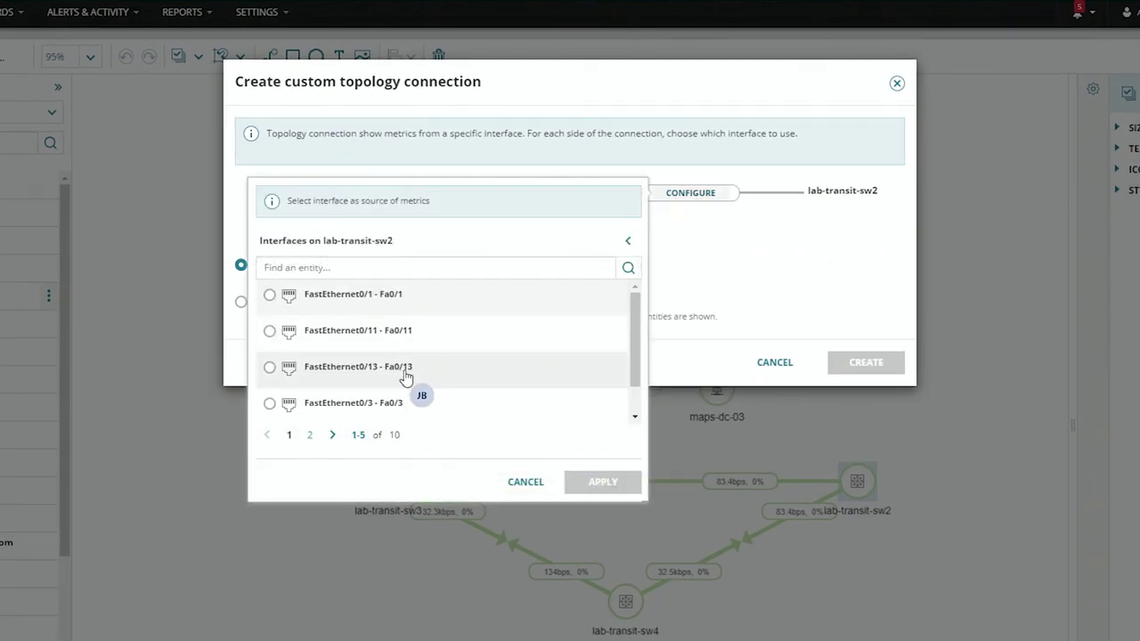
pyautogui.scroll(-1, 387, 379)
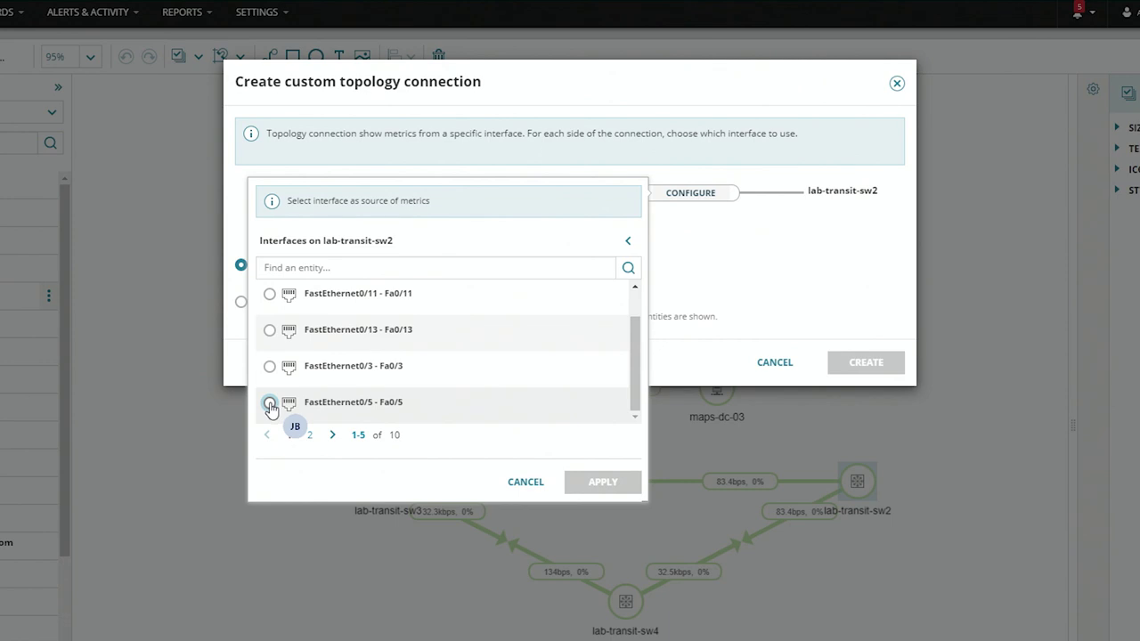
pyautogui.scroll(1, 278, 328)
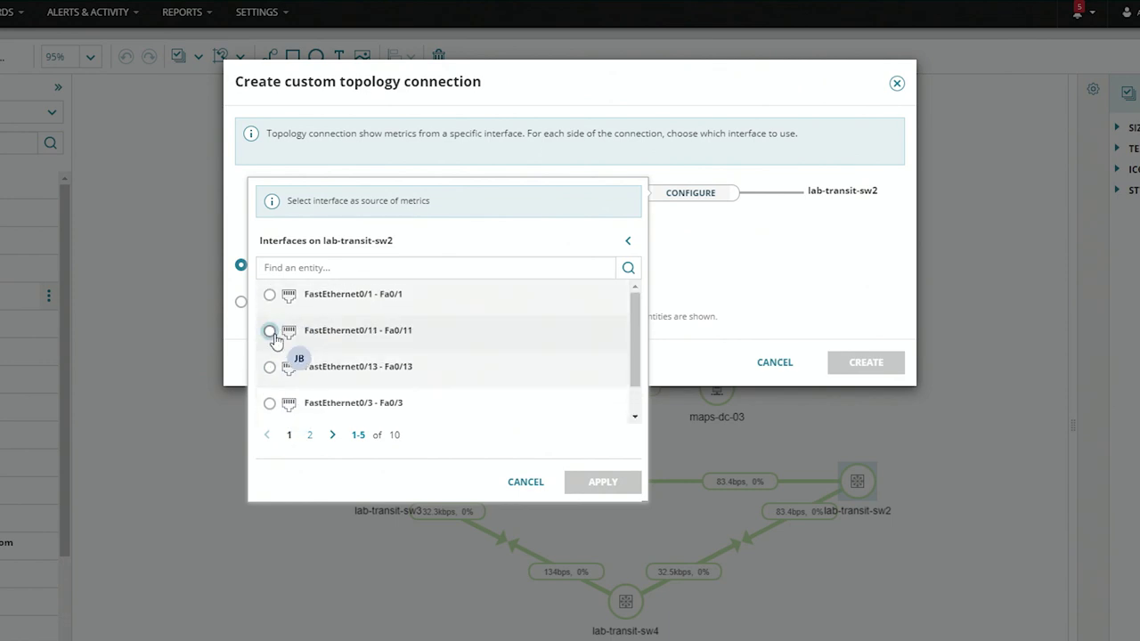
pyautogui.click(269, 330)
pyautogui.click(602, 482)
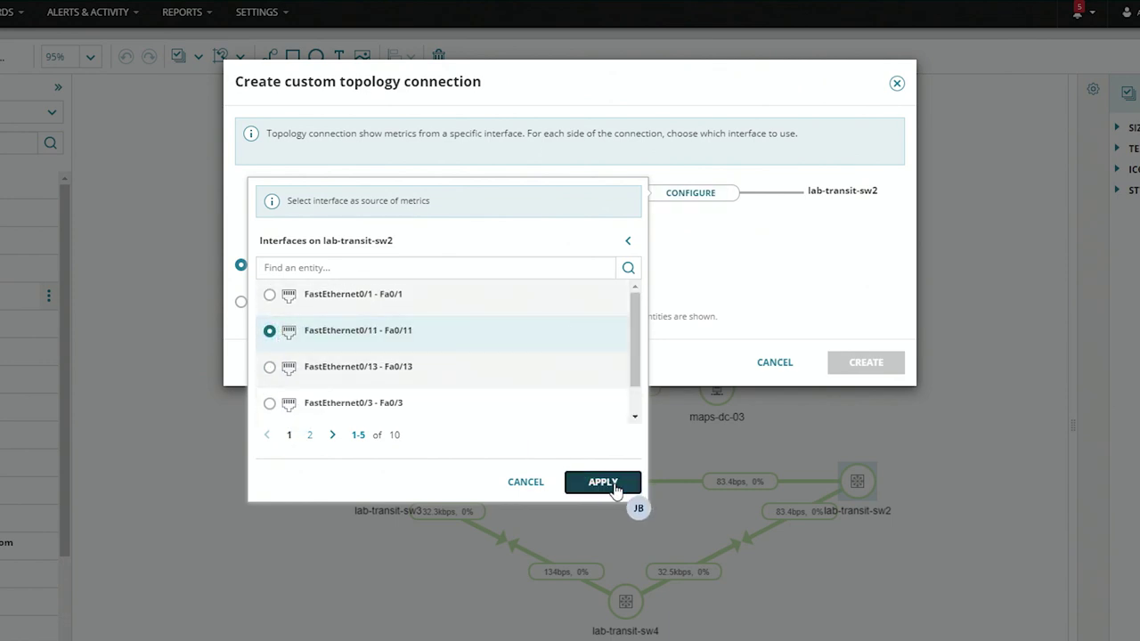
# For the LAB-MAPS-HYV-01 side, search nodes for "transit", apply lab-transit-sw2's FastEthernet0/11 - Fa0/11 interface and set its metrics to Ingress
pyautogui.click(440, 194)
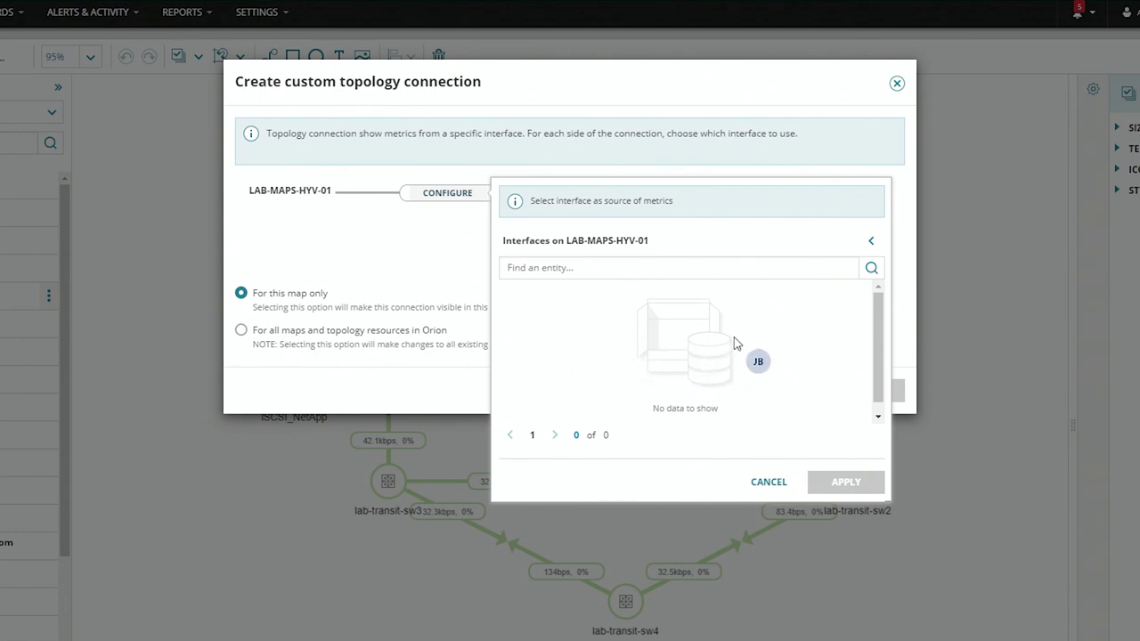
pyautogui.click(871, 244)
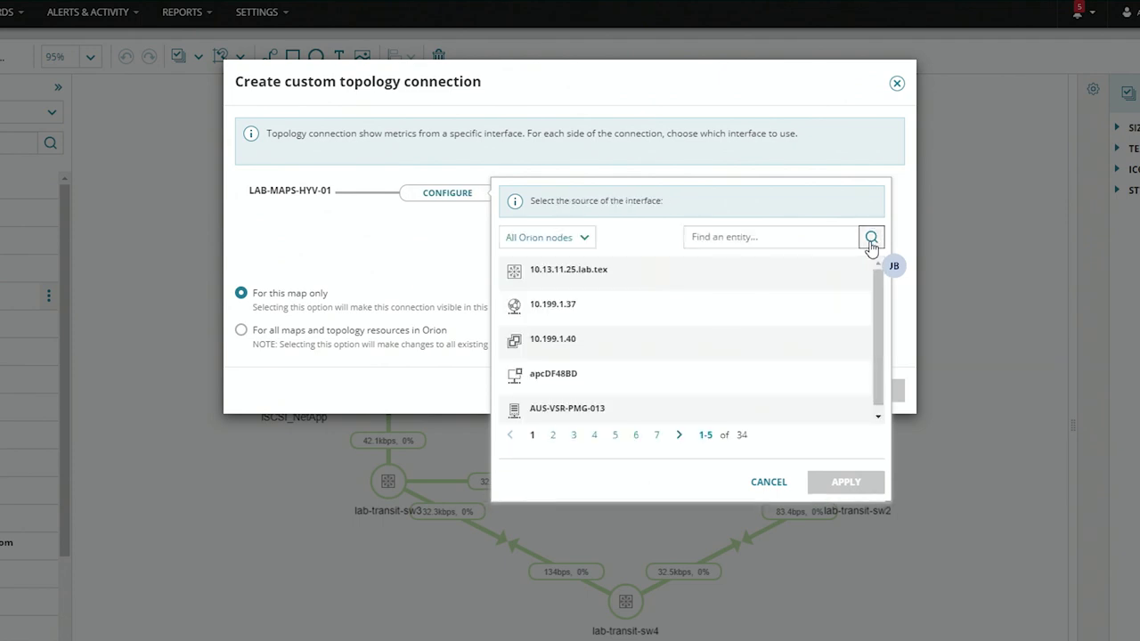
pyautogui.click(712, 237)
pyautogui.write('transi')
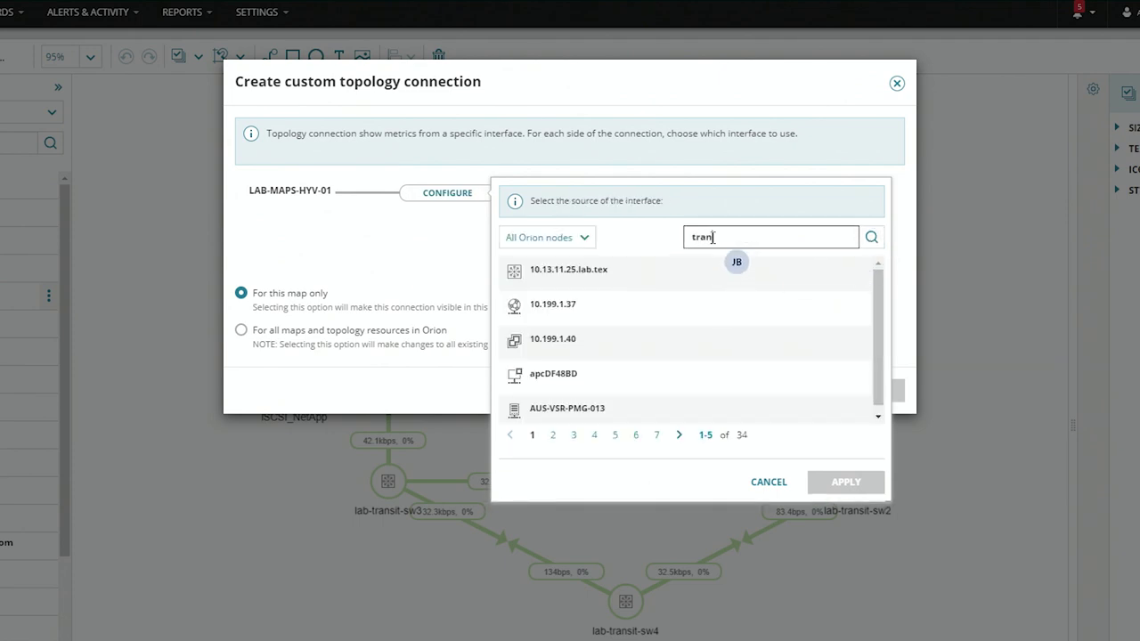
pyautogui.write('t')
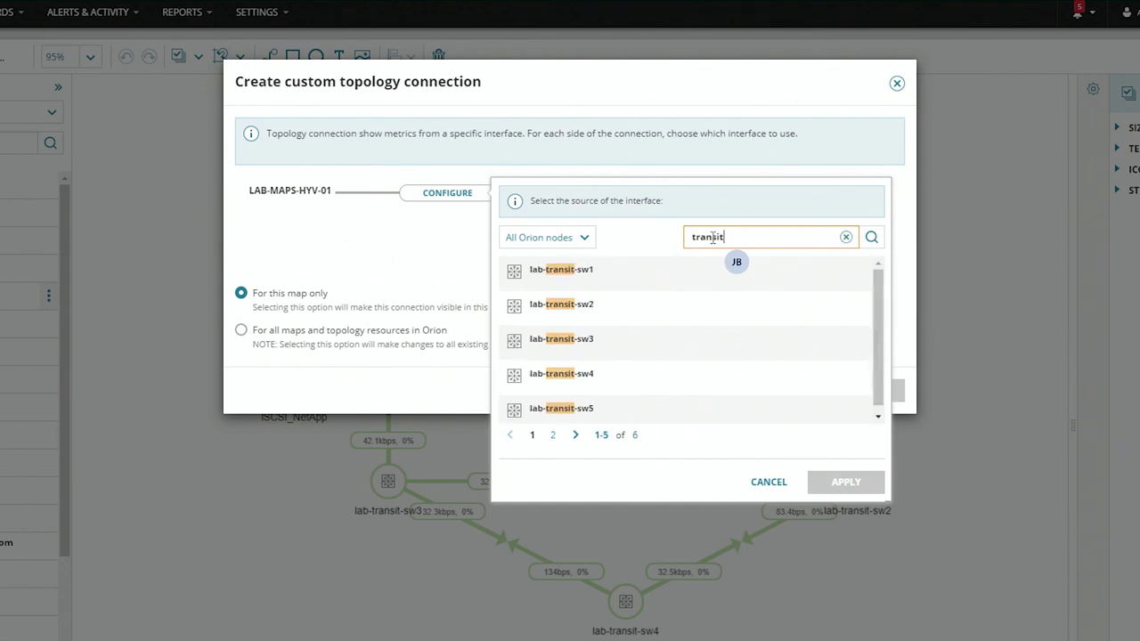
pyautogui.click(629, 319)
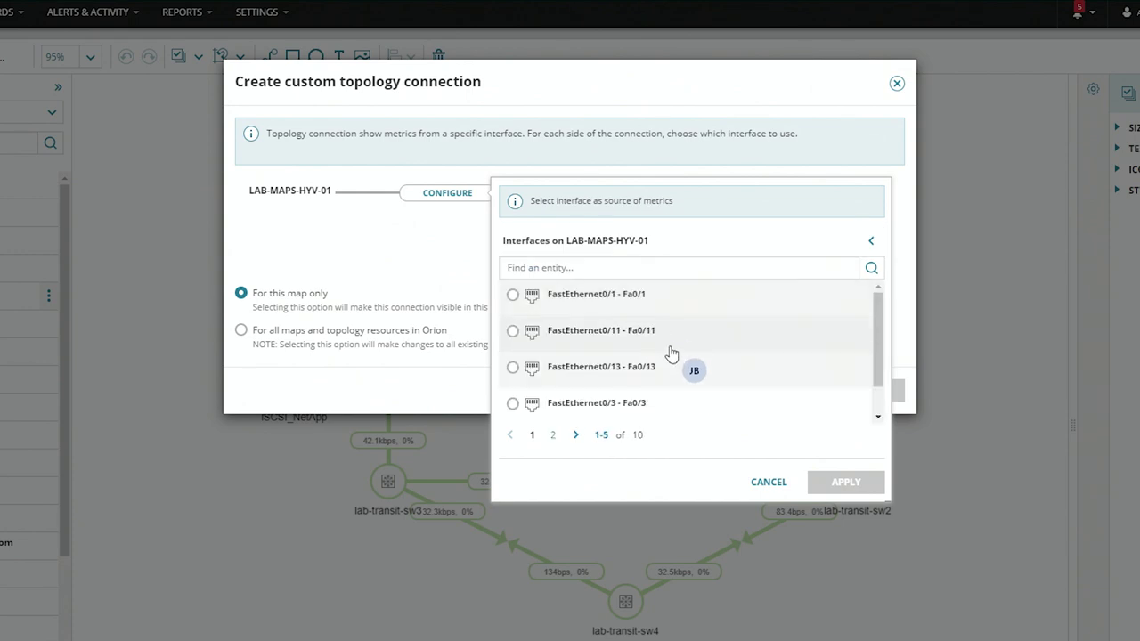
pyautogui.click(550, 333)
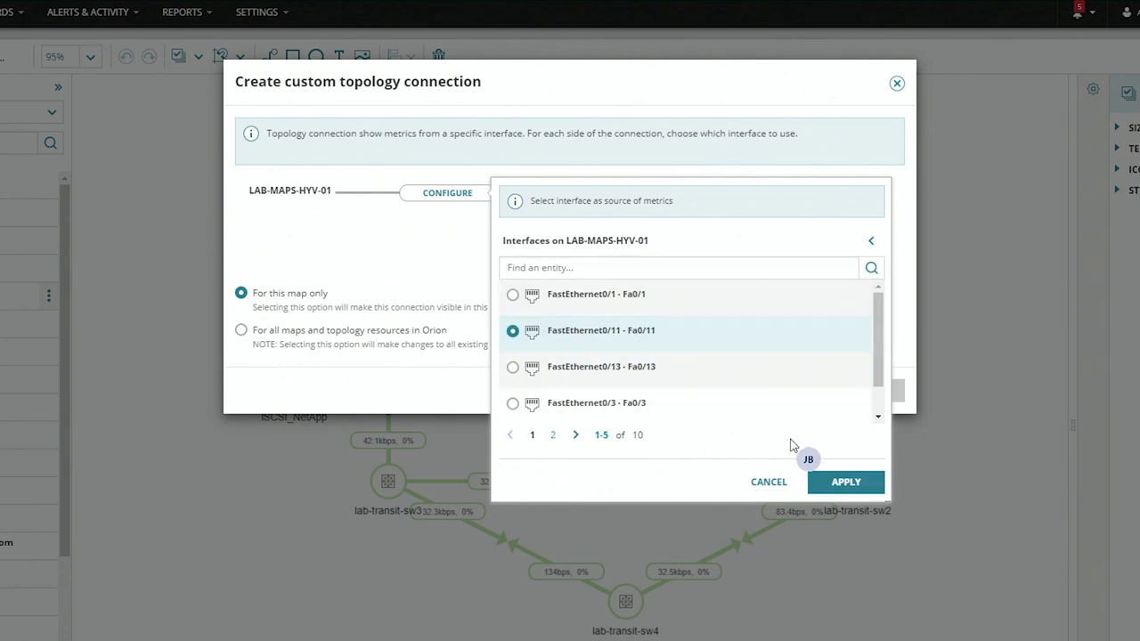
pyautogui.click(844, 483)
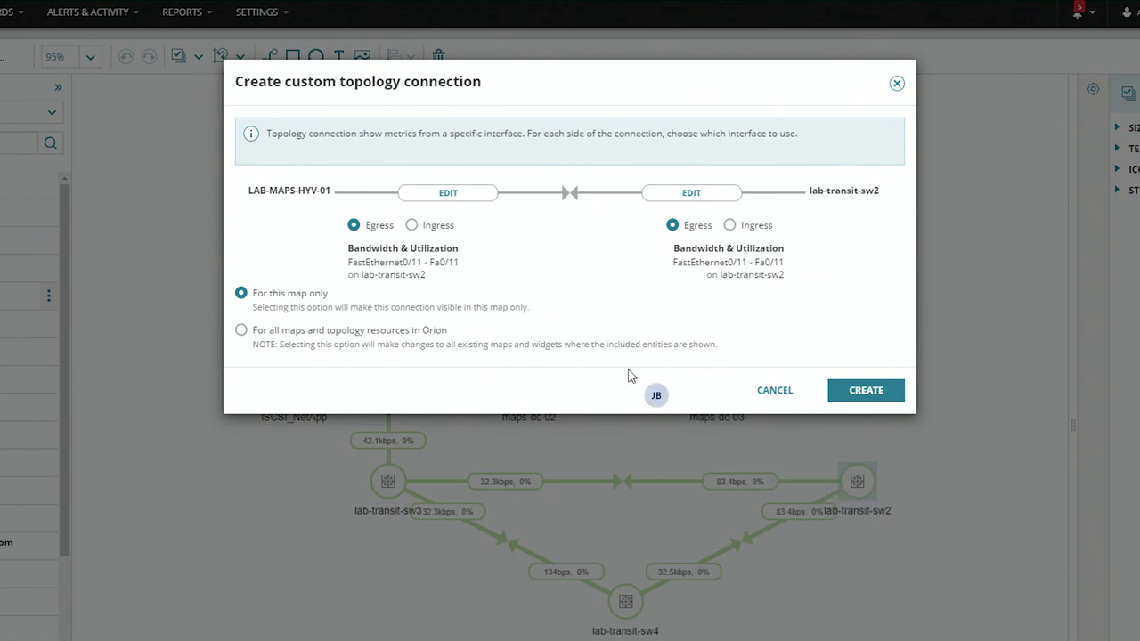
pyautogui.click(412, 226)
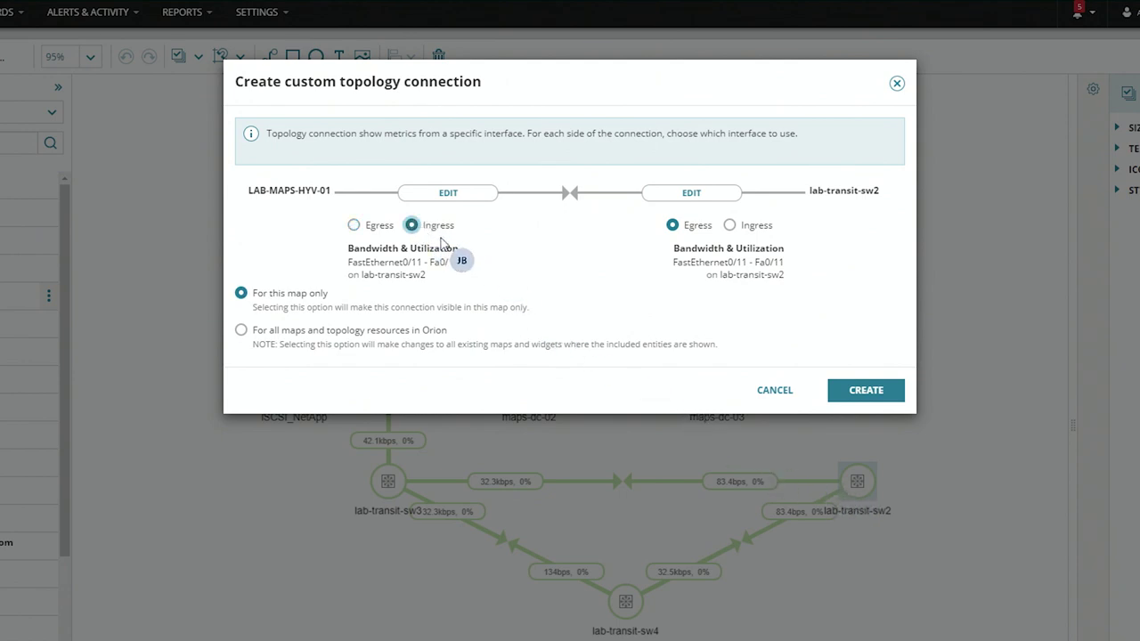
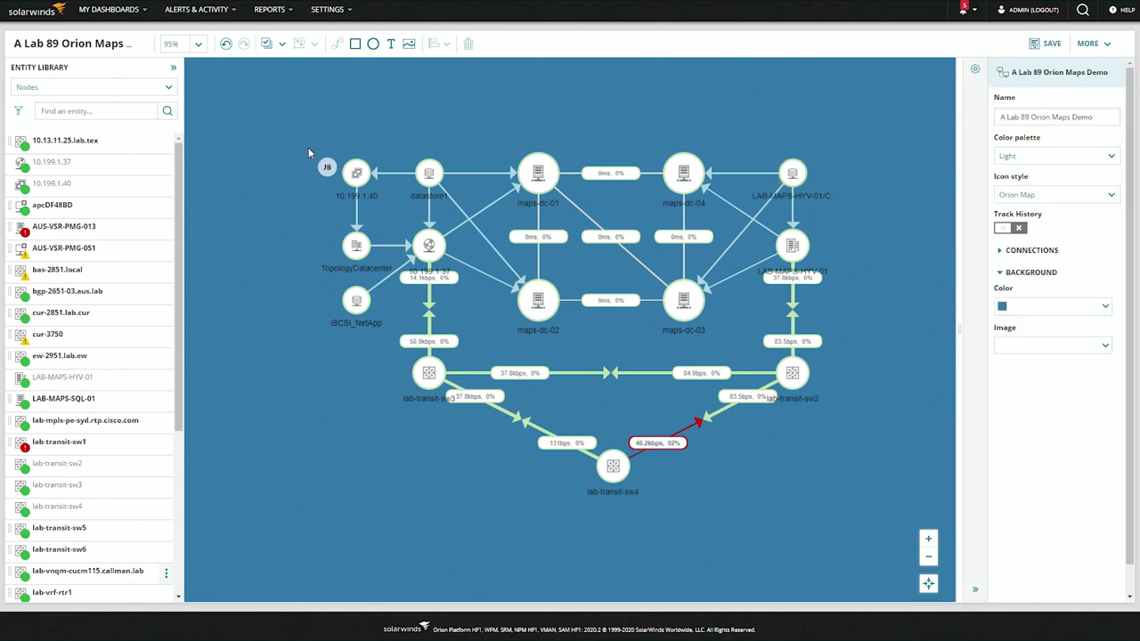
# Set the label position to Top center for the five objects in the map's top row, from 10.199.1.40 to LAB-MAPS-HYV-01/C
pyautogui.moveTo(318, 127); pyautogui.dragTo(858, 204)
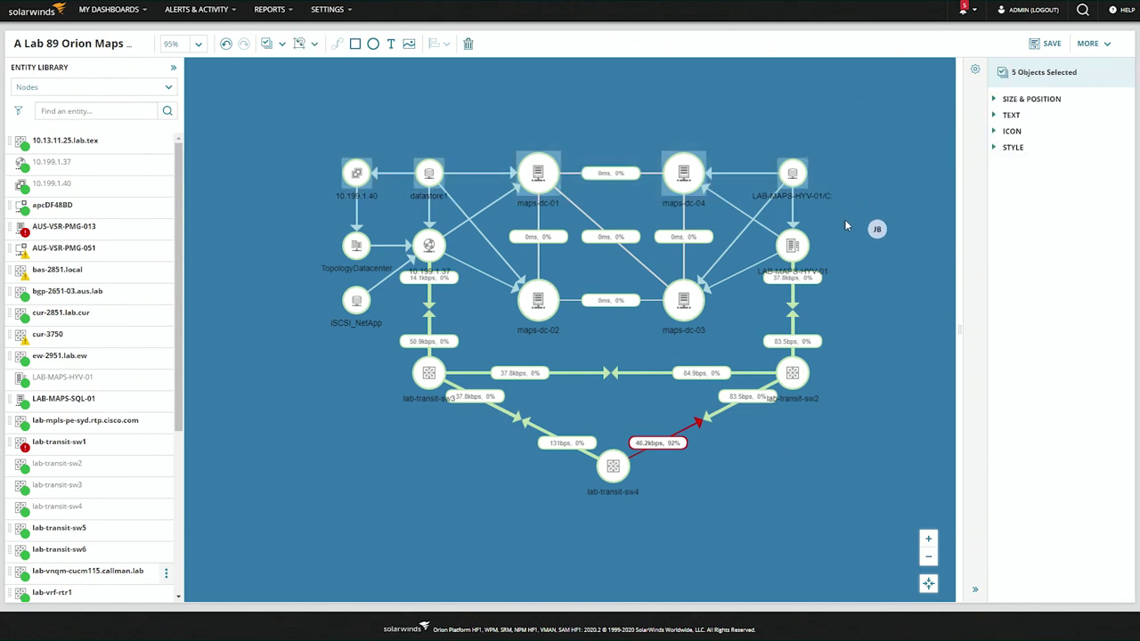
pyautogui.click(995, 116)
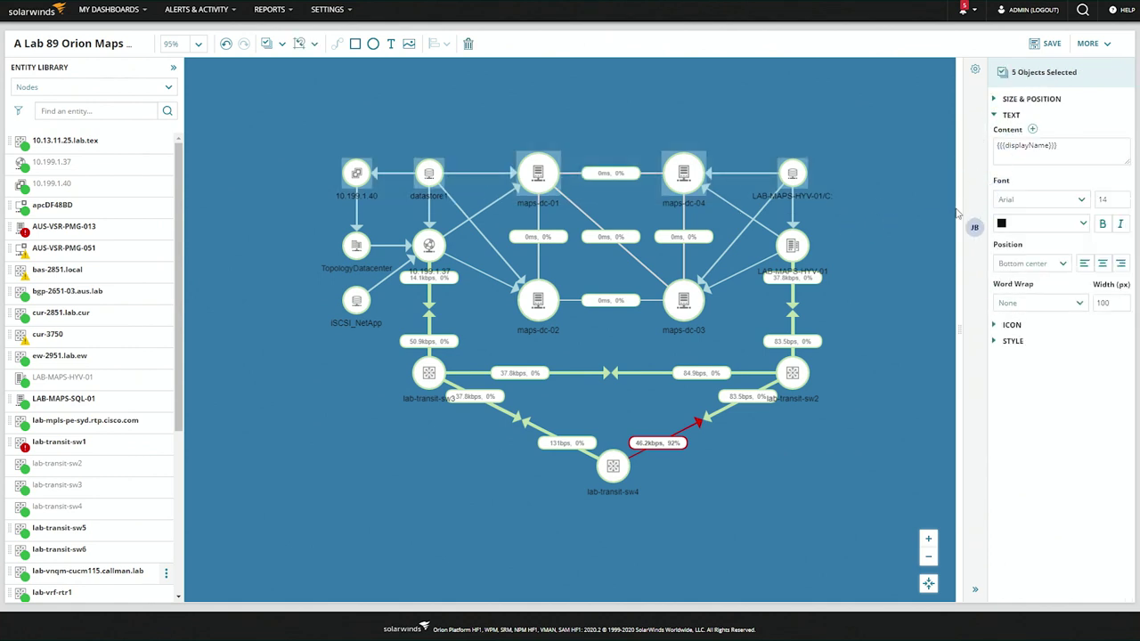
pyautogui.click(1061, 267)
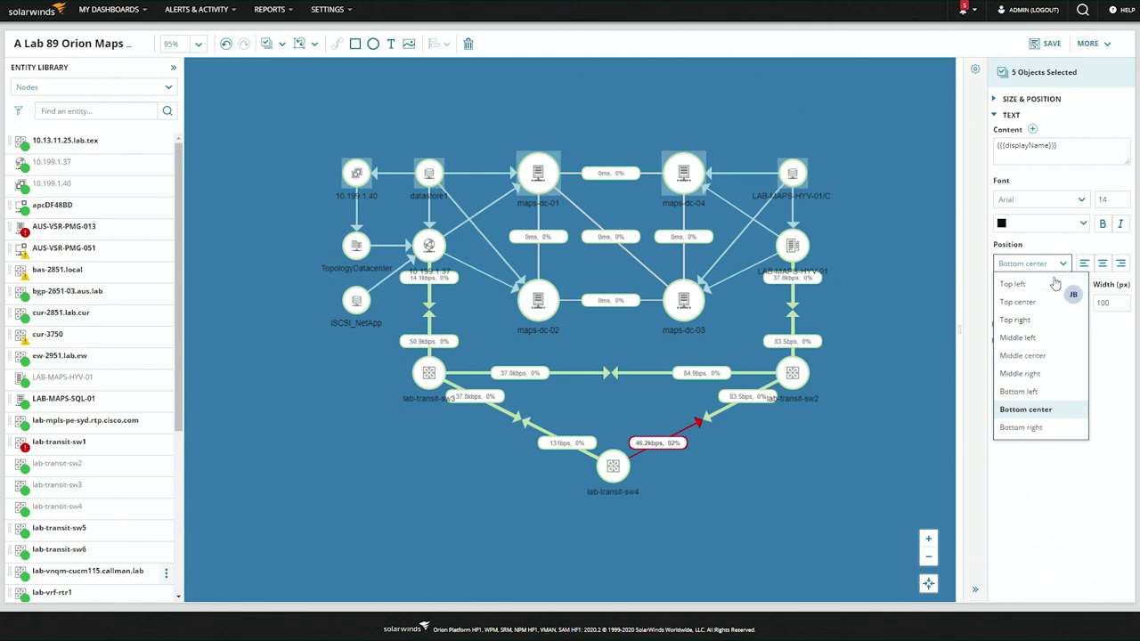
pyautogui.click(1036, 303)
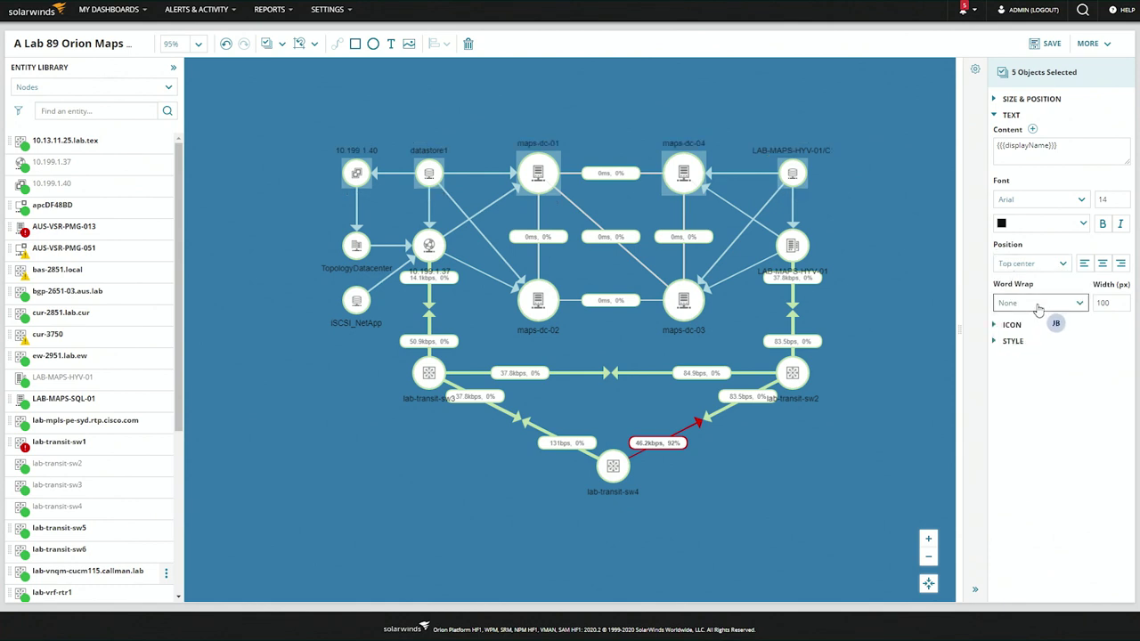
# Set the label position to Top left for node 10.199.1.37 and to Middle right for LAB-MAPS-HYV-01
pyautogui.click(445, 255)
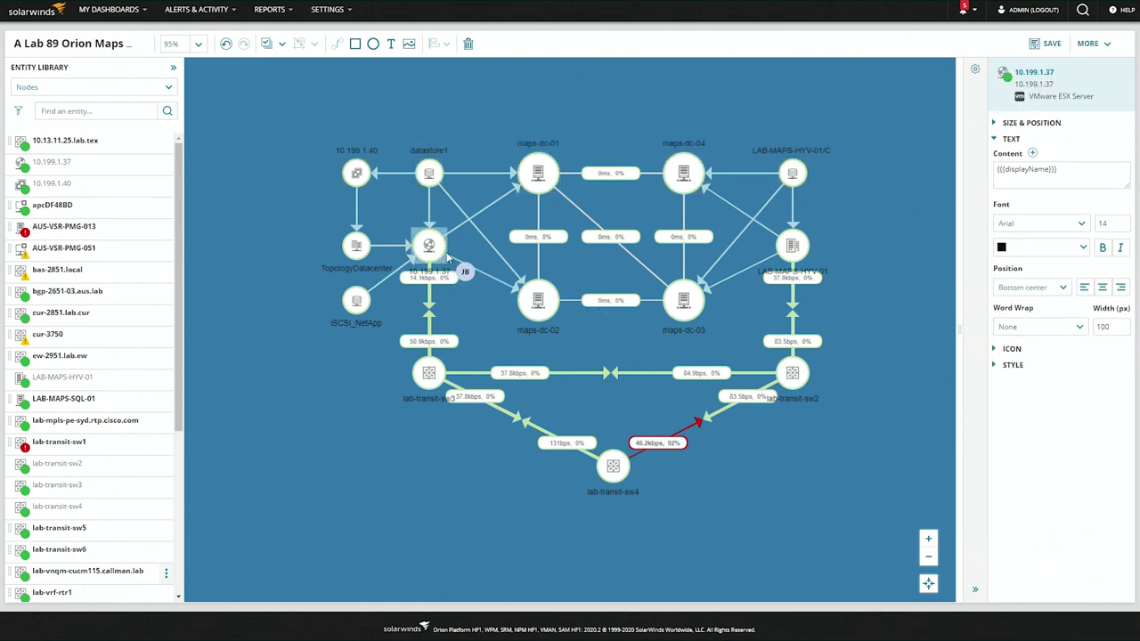
pyautogui.click(1056, 292)
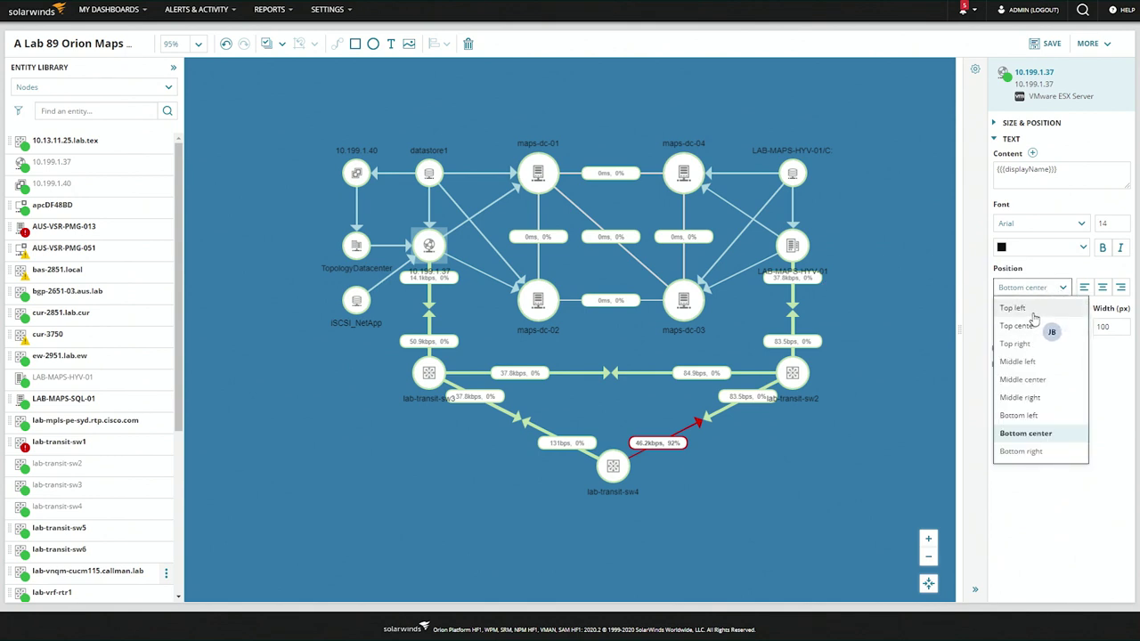
pyautogui.click(1033, 312)
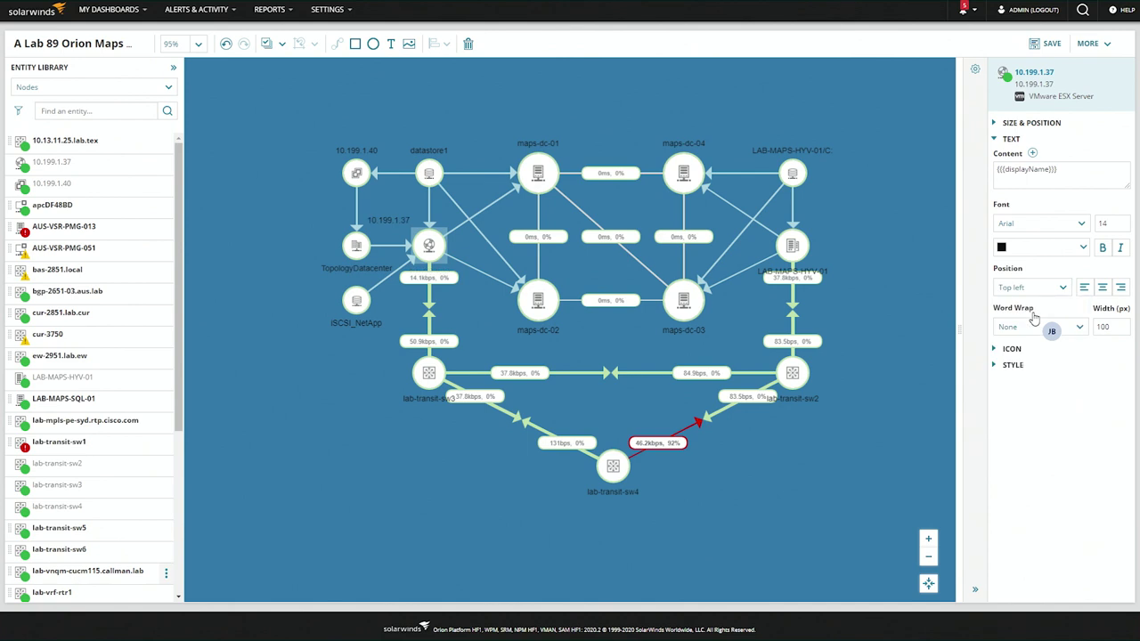
pyautogui.click(799, 243)
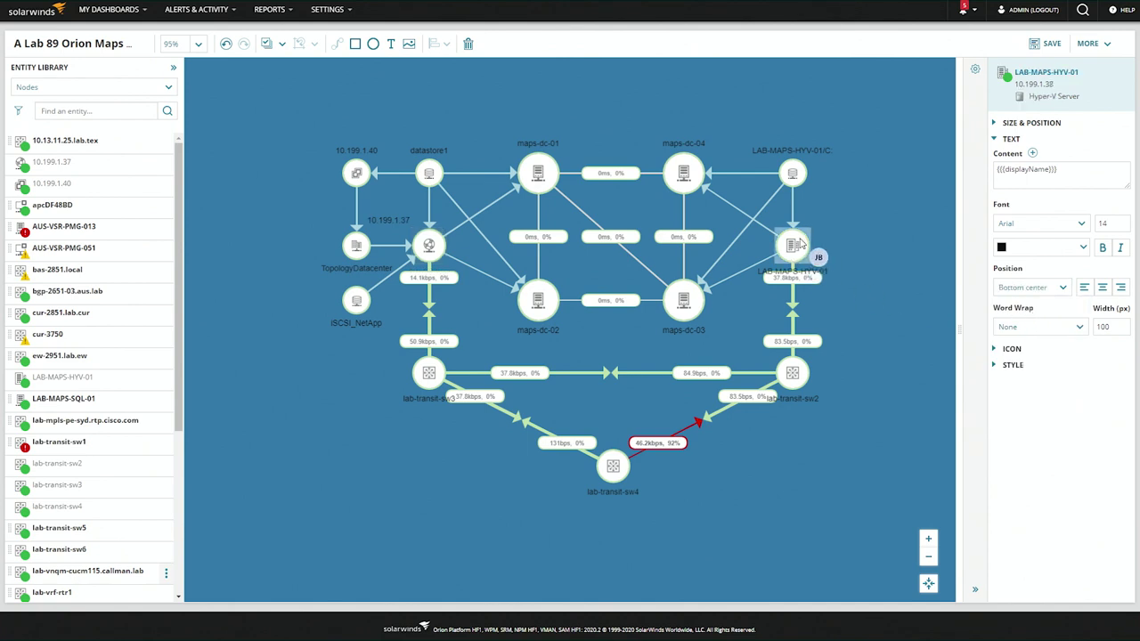
pyautogui.click(1033, 288)
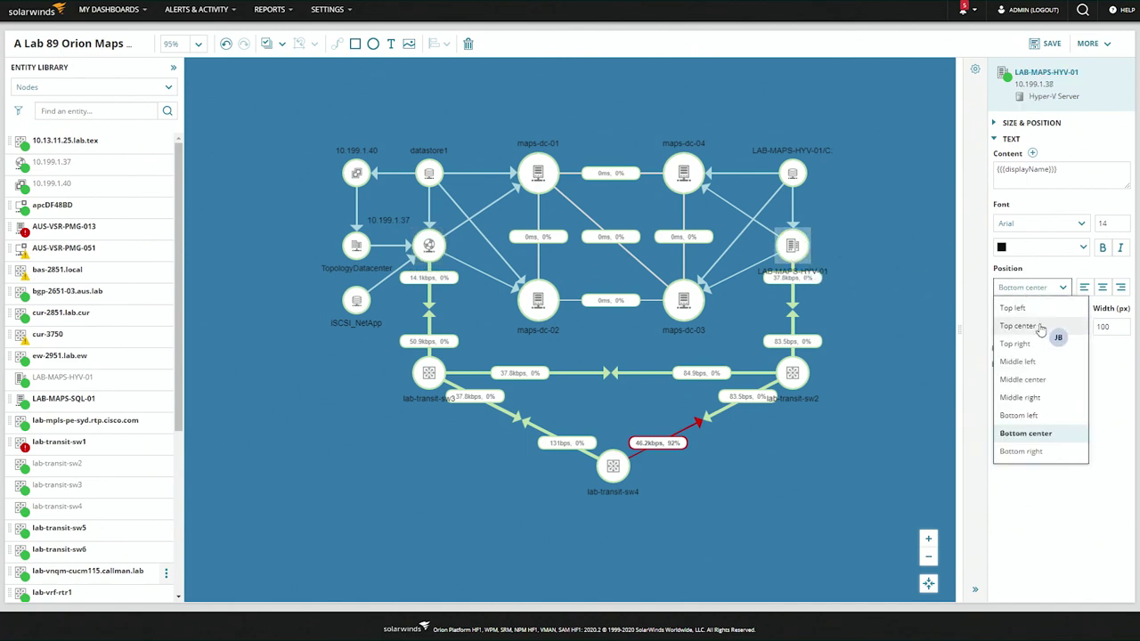
pyautogui.click(1037, 398)
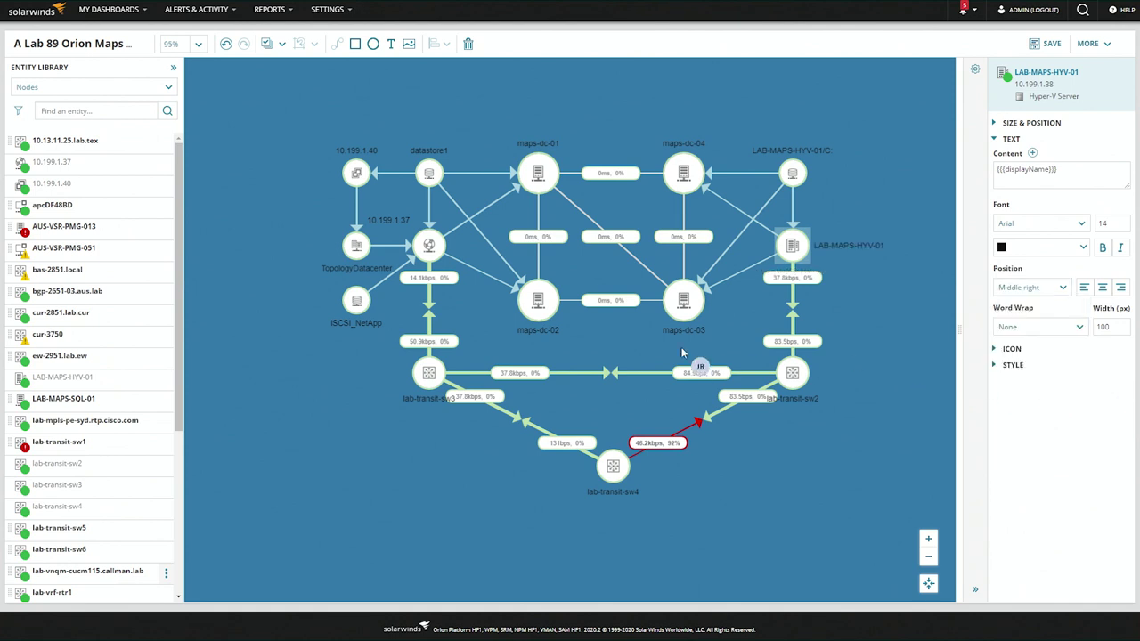
# Right-align the label text of lab-transit-sw3 and left-align the label text of lab-transit-sw2
pyautogui.click(374, 258)
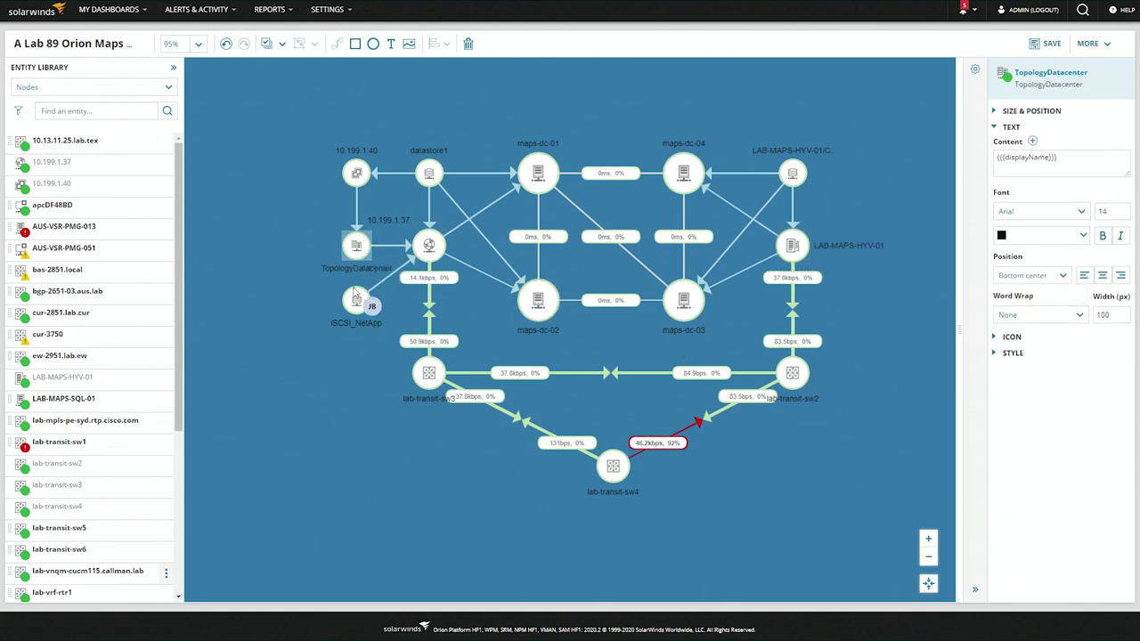
pyautogui.click(429, 376)
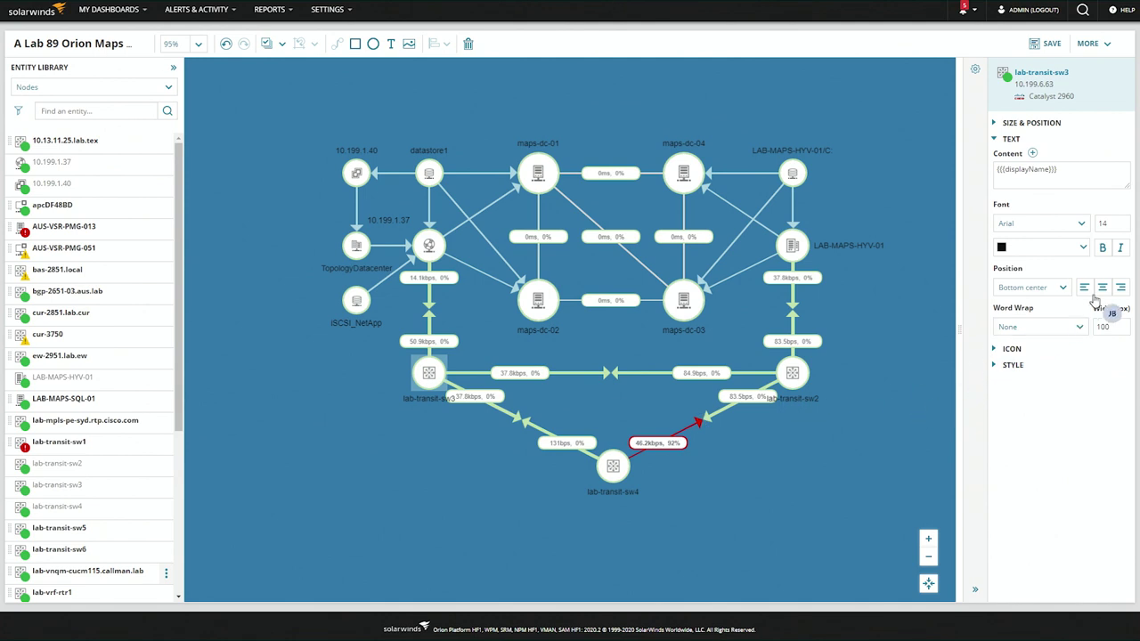
pyautogui.click(1120, 288)
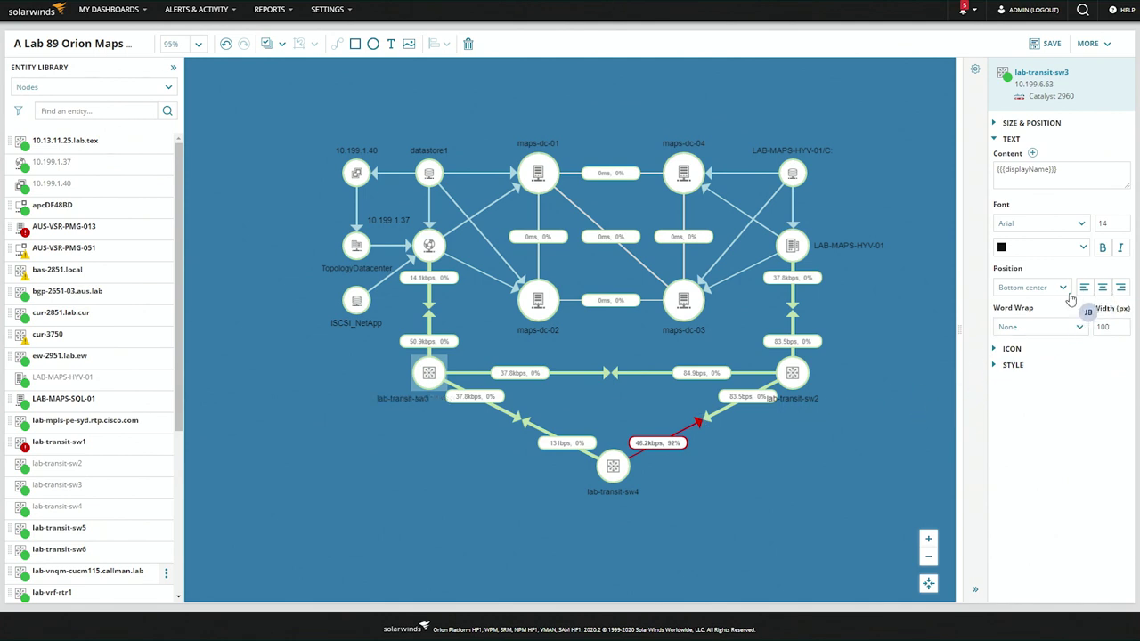
pyautogui.click(792, 374)
pyautogui.click(1084, 287)
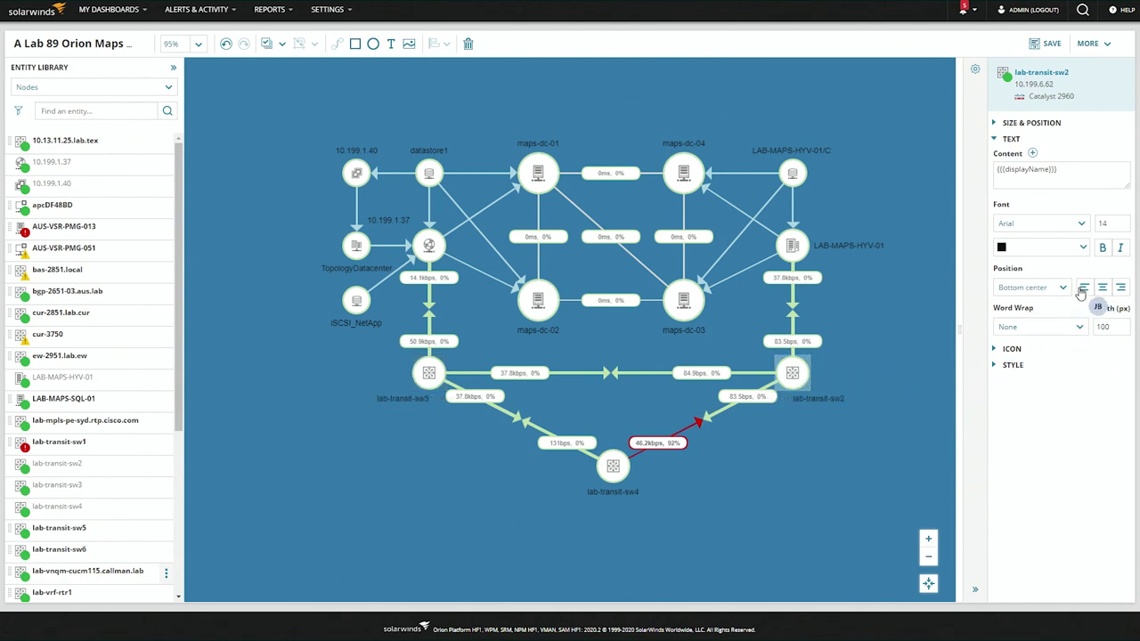
pyautogui.click(845, 439)
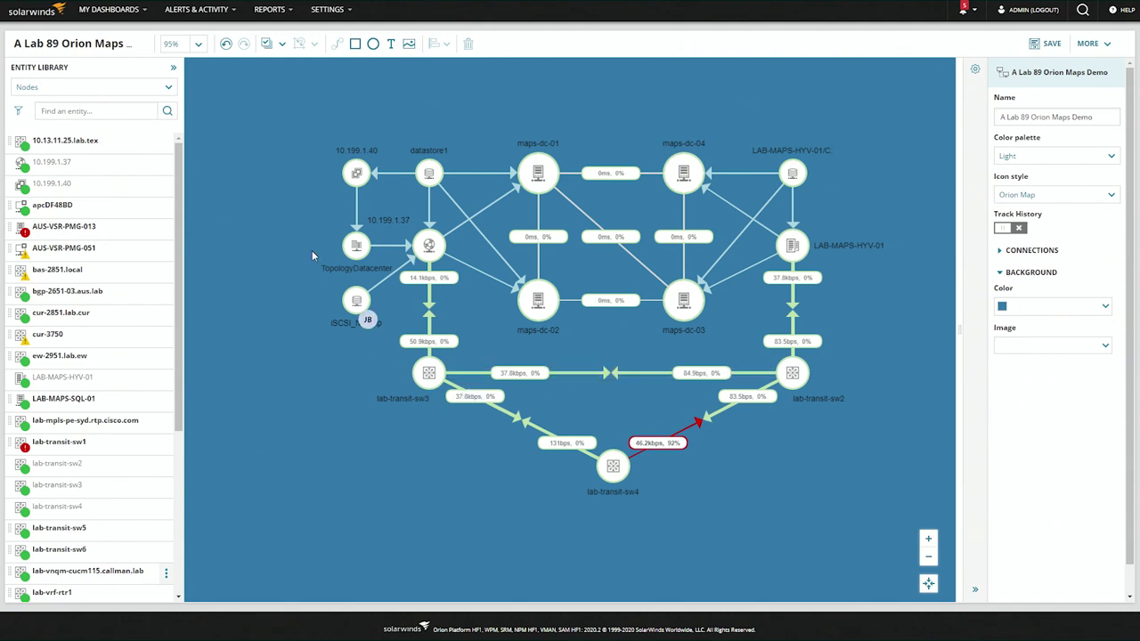
# Select all entities on the map and set their label font color to white
pyautogui.moveTo(304, 102); pyautogui.dragTo(322, 128)
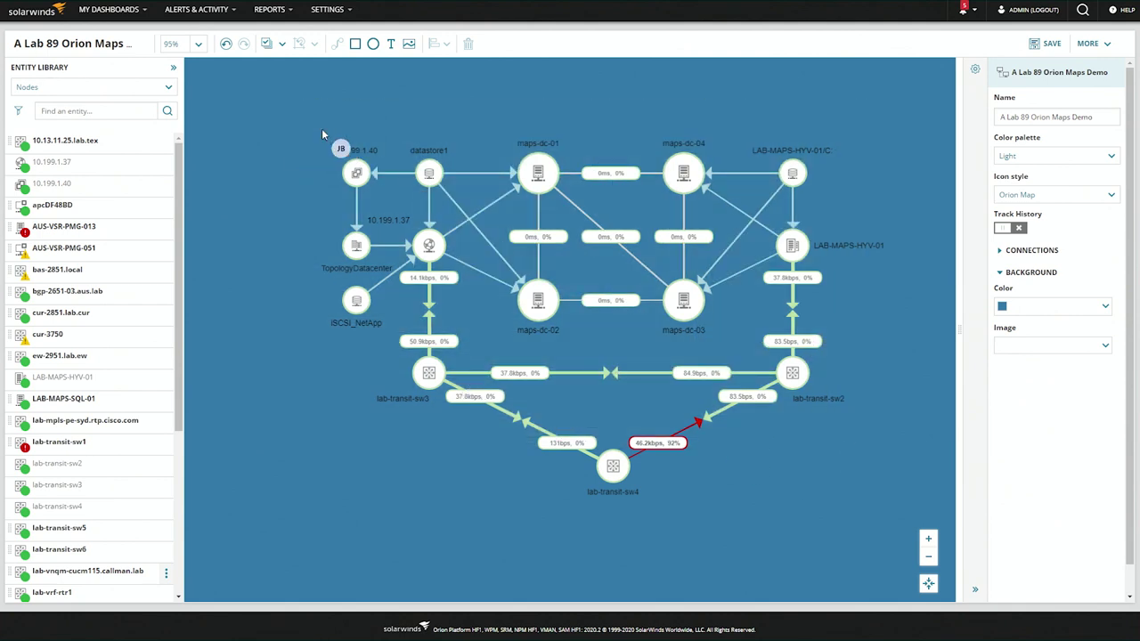
pyautogui.click(282, 44)
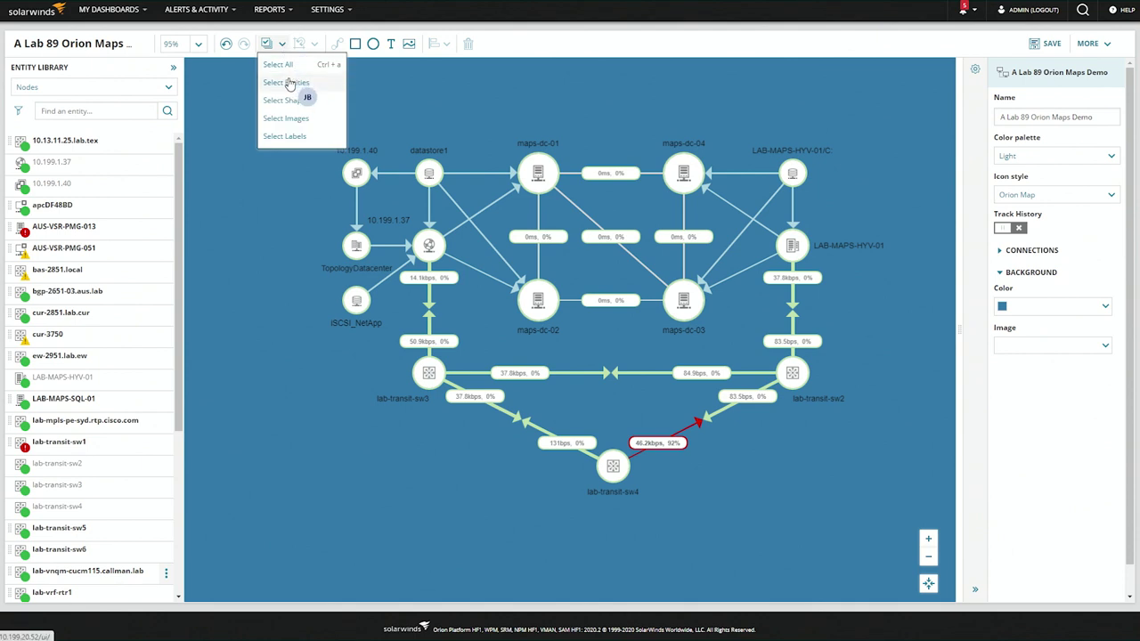
pyautogui.click(289, 81)
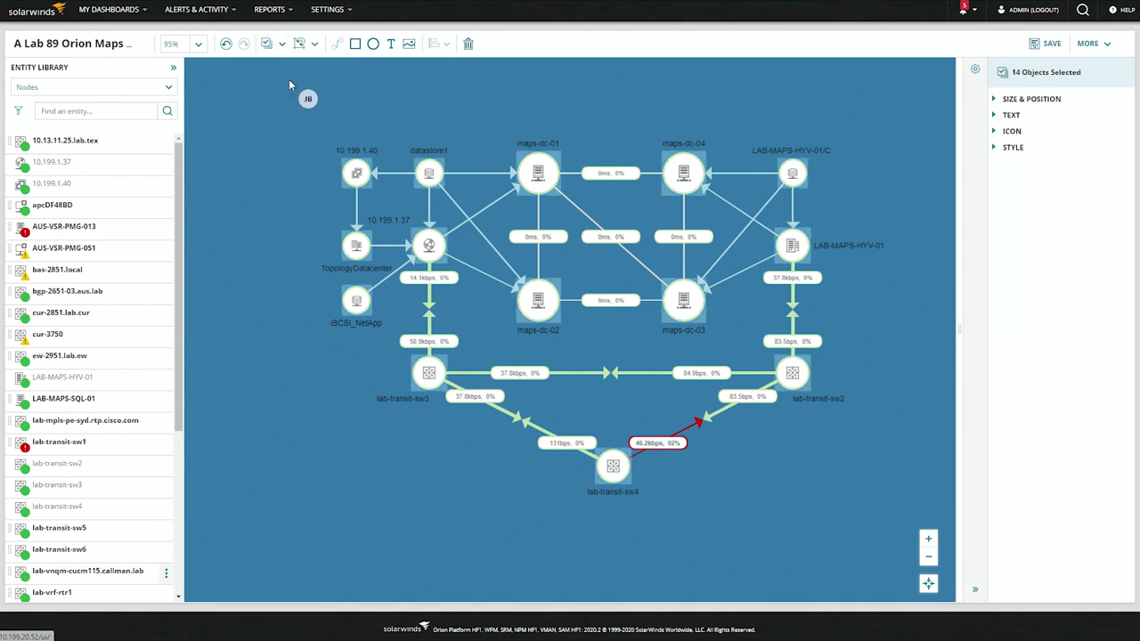
pyautogui.click(993, 116)
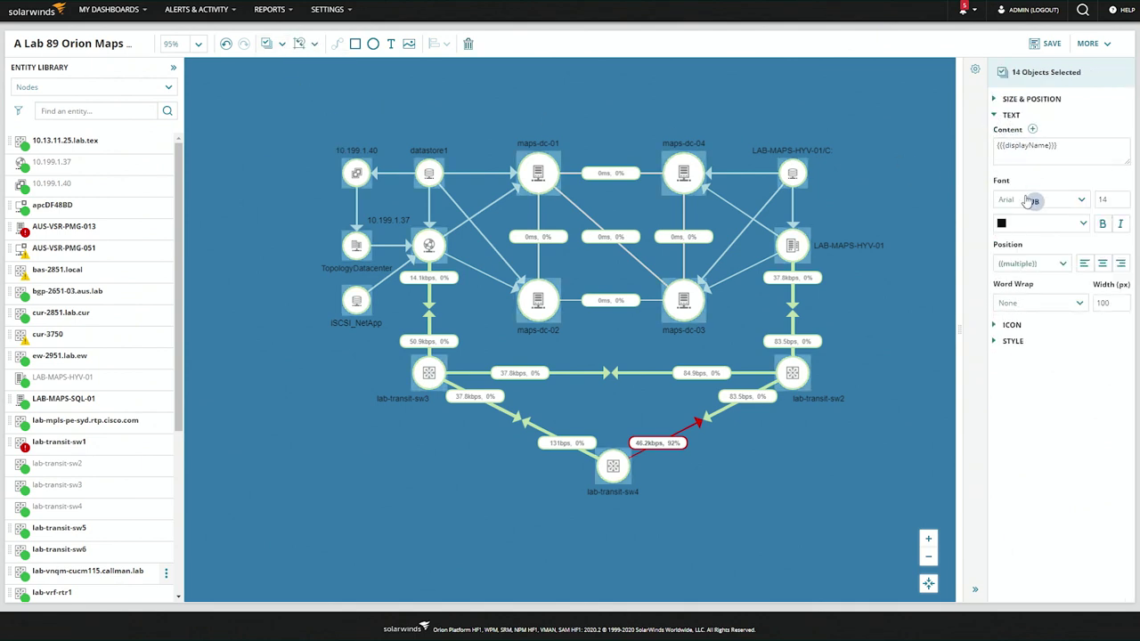
pyautogui.click(1038, 226)
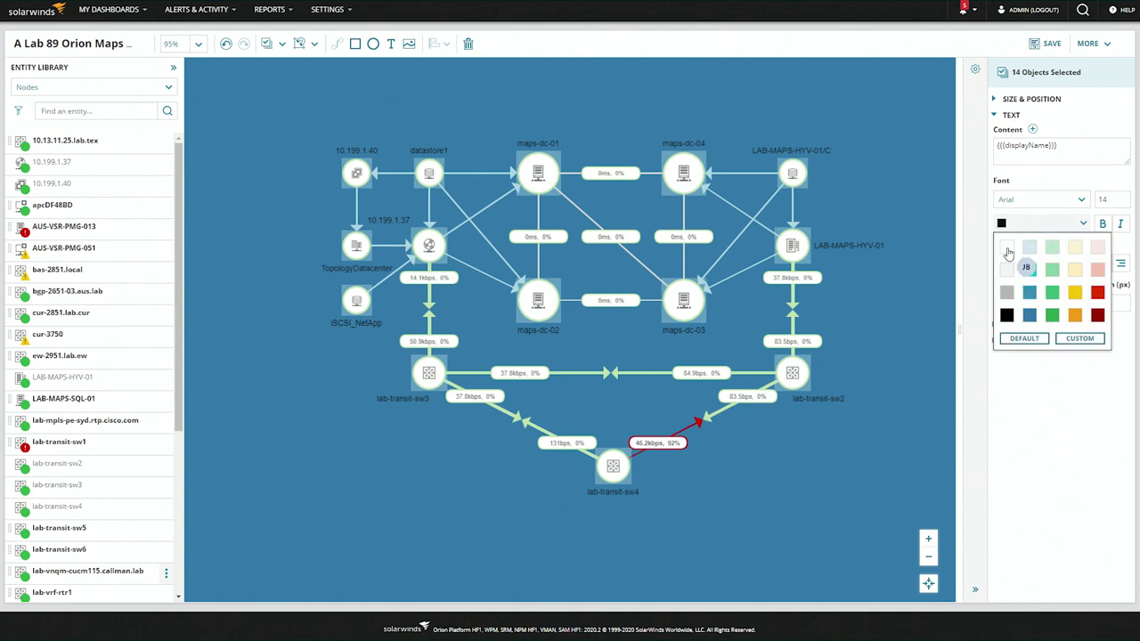
pyautogui.click(1007, 249)
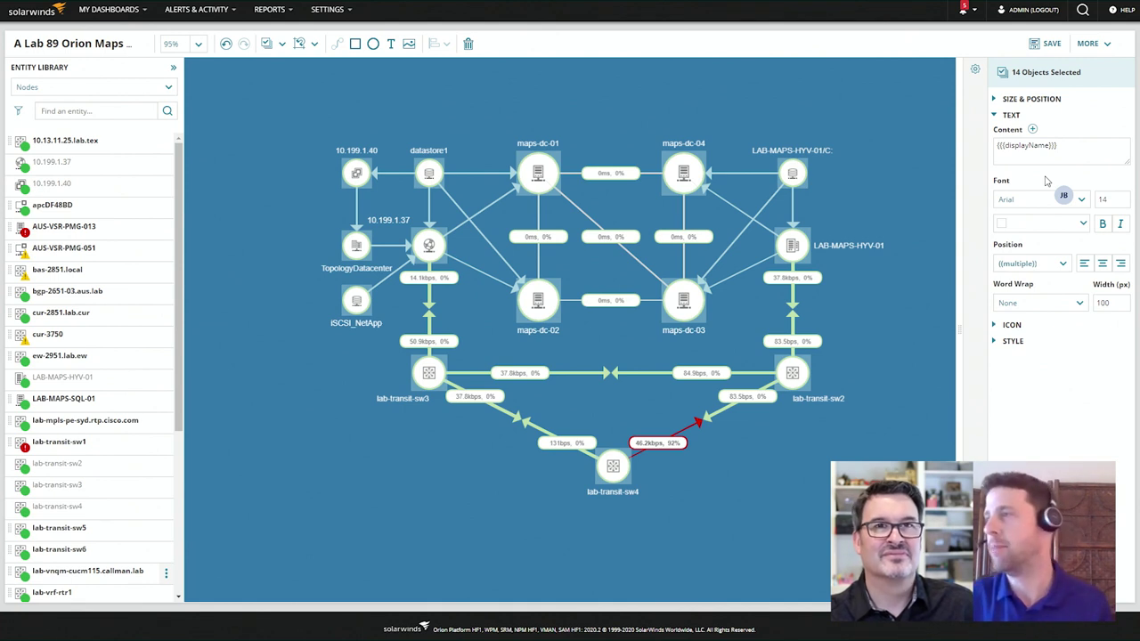
pyautogui.click(895, 123)
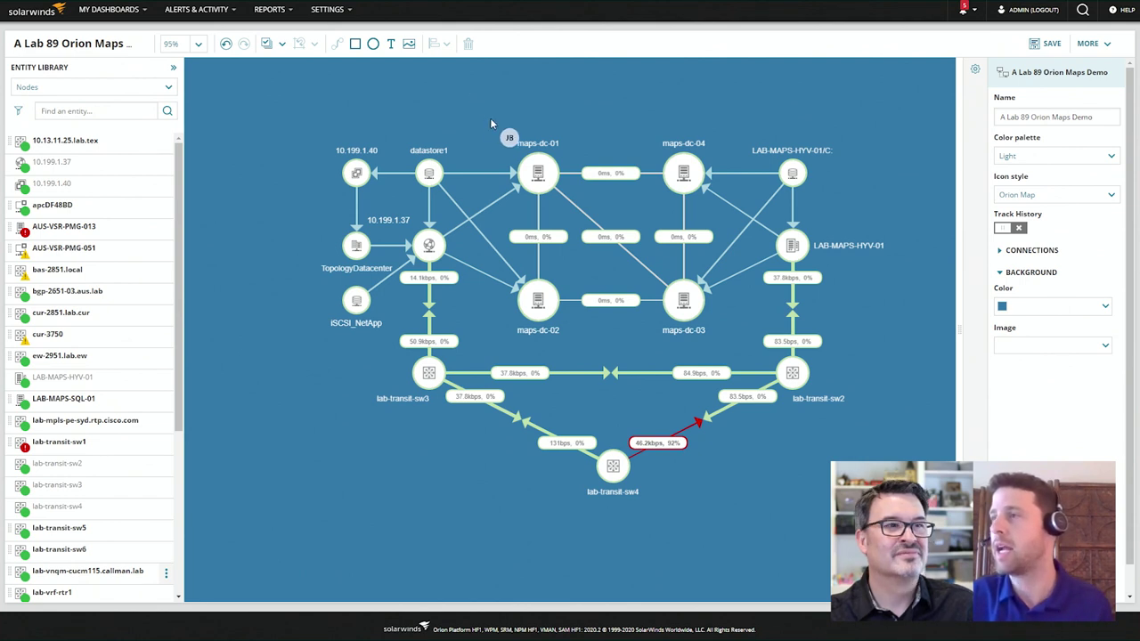
# Select the four maps-dc nodes plus lab-transit-sw3, lab-transit-sw4 and lab-transit-sw2, and enlarge the content box of their text settings
pyautogui.moveTo(491, 115); pyautogui.dragTo(740, 349)
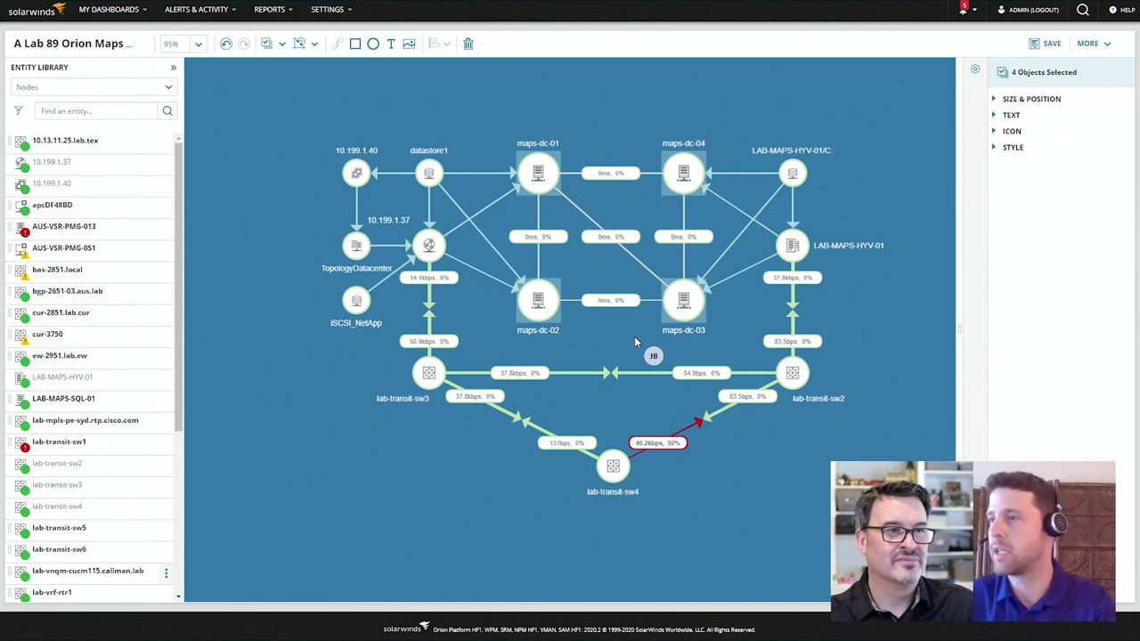
pyautogui.keyDown('ctrl'); pyautogui.click(430, 374); pyautogui.keyUp('ctrl')
pyautogui.keyDown('ctrl'); pyautogui.click(613, 466); pyautogui.keyUp('ctrl')
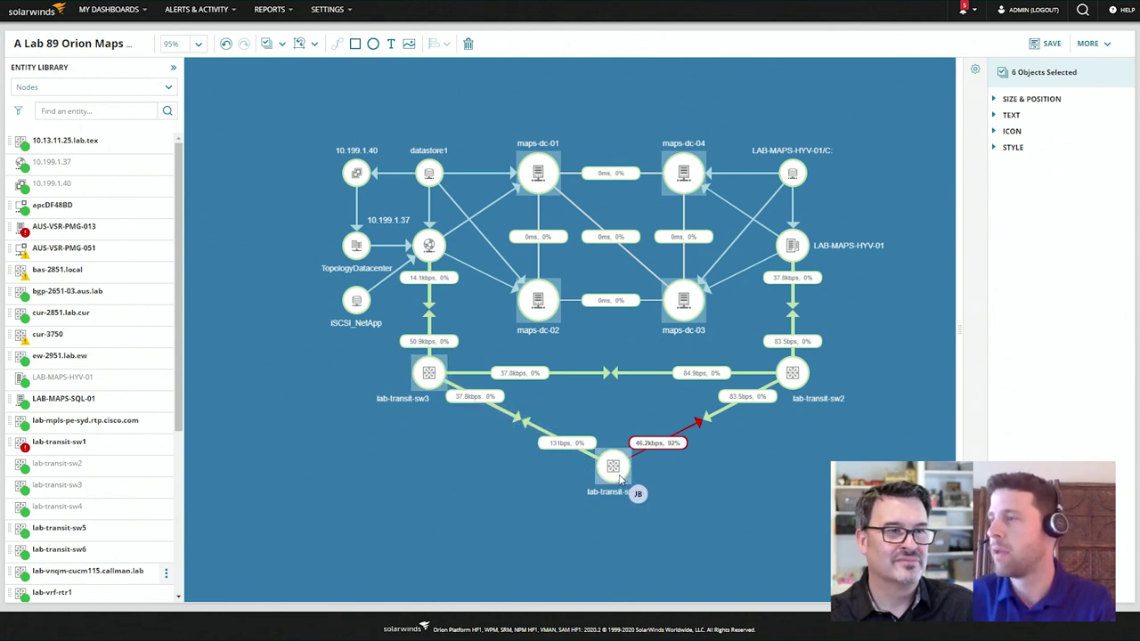
pyautogui.keyDown('ctrl'); pyautogui.click(792, 374); pyautogui.keyUp('ctrl')
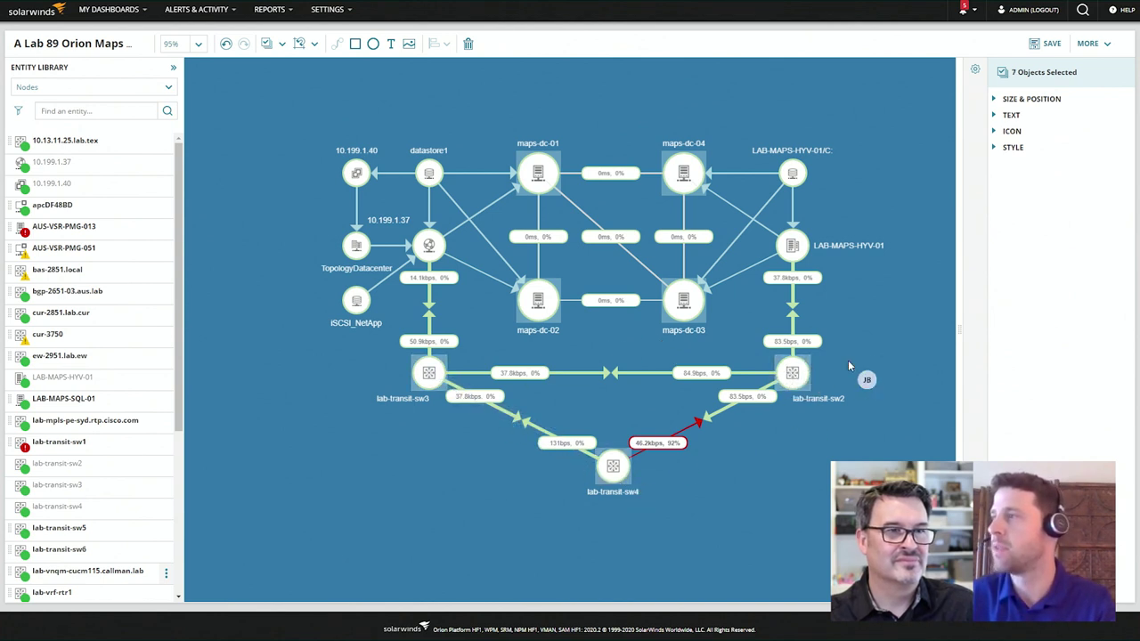
pyautogui.click(996, 115)
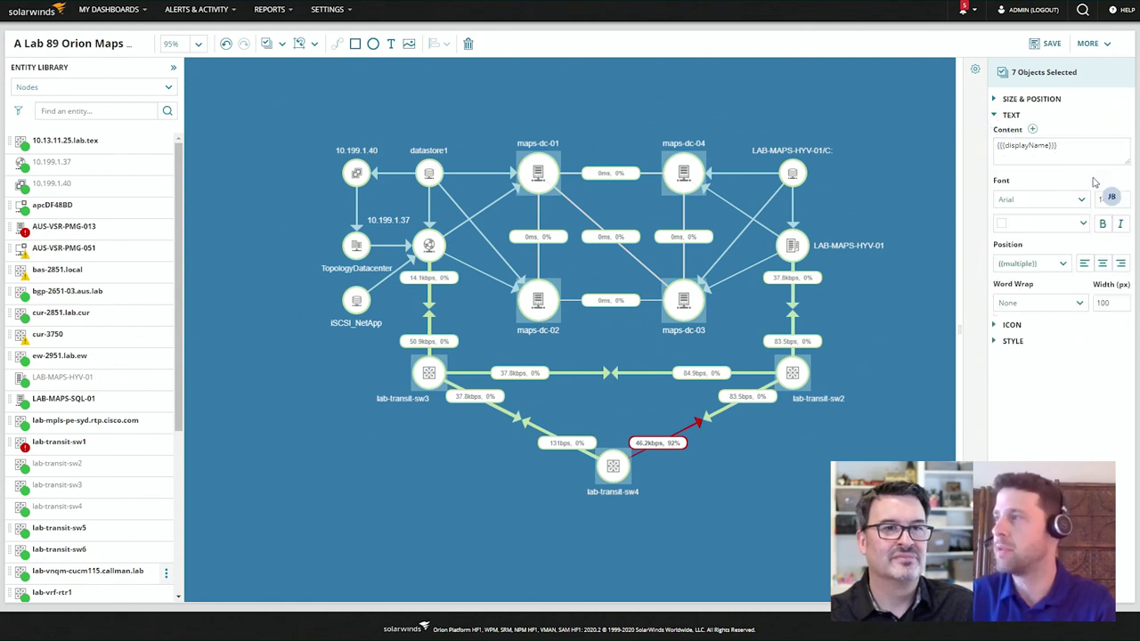
pyautogui.moveTo(1126, 162); pyautogui.dragTo(1136, 244)
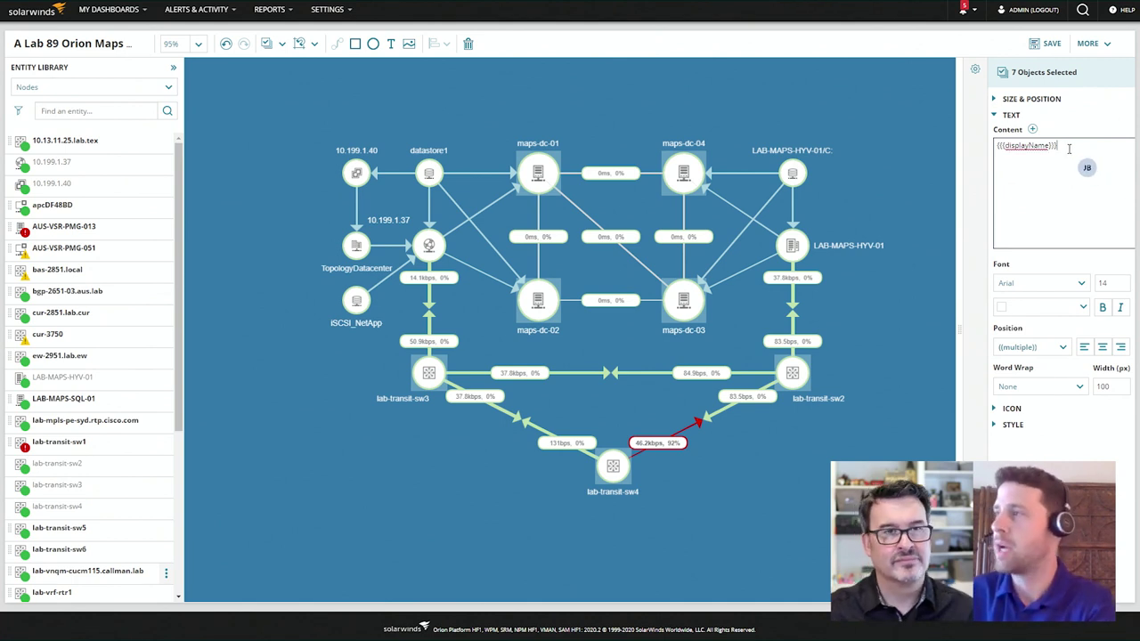
# Find the Machine Type property with the search "machine" and insert it on its own line below the display name in the selected nodes' labels
pyautogui.click(1032, 129)
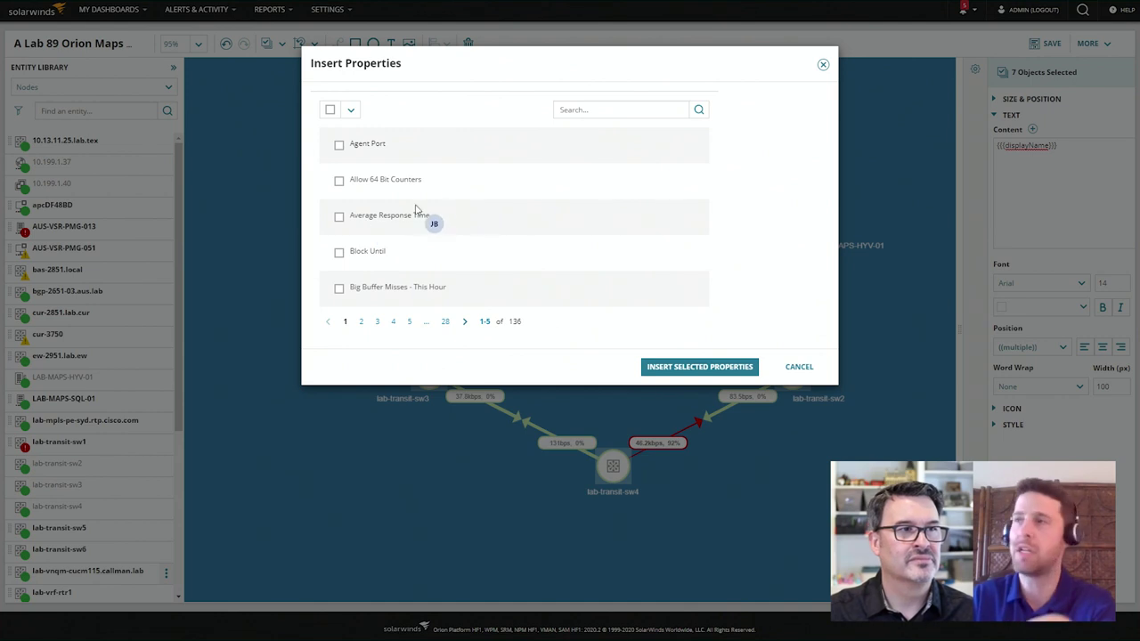
pyautogui.click(585, 109)
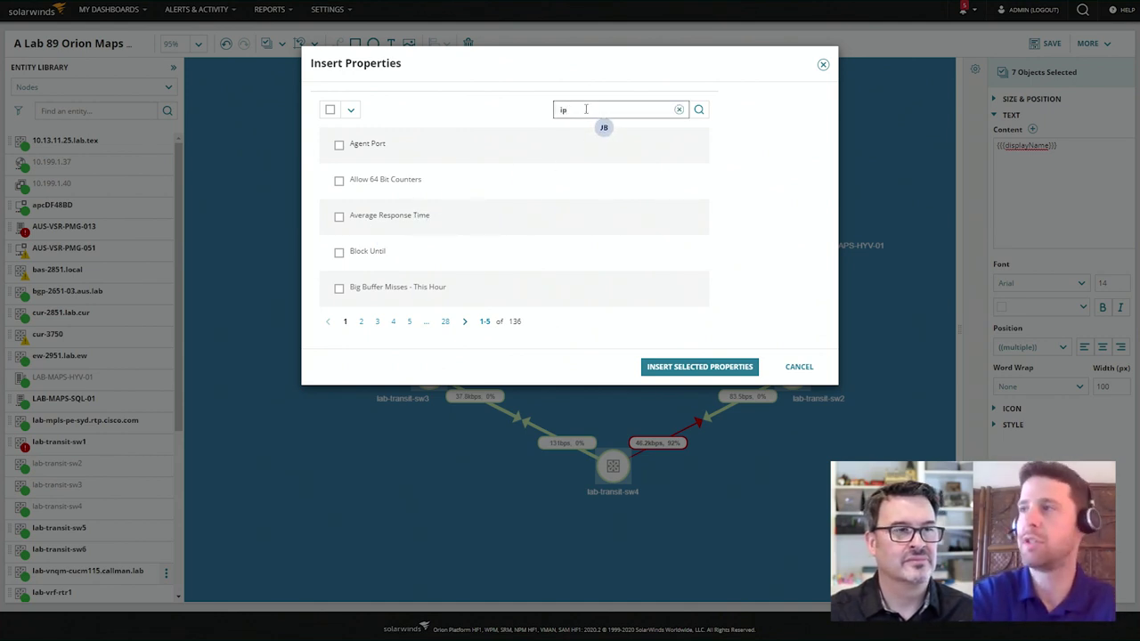
pyautogui.press('BackSpace')
pyautogui.press('BackSpace')
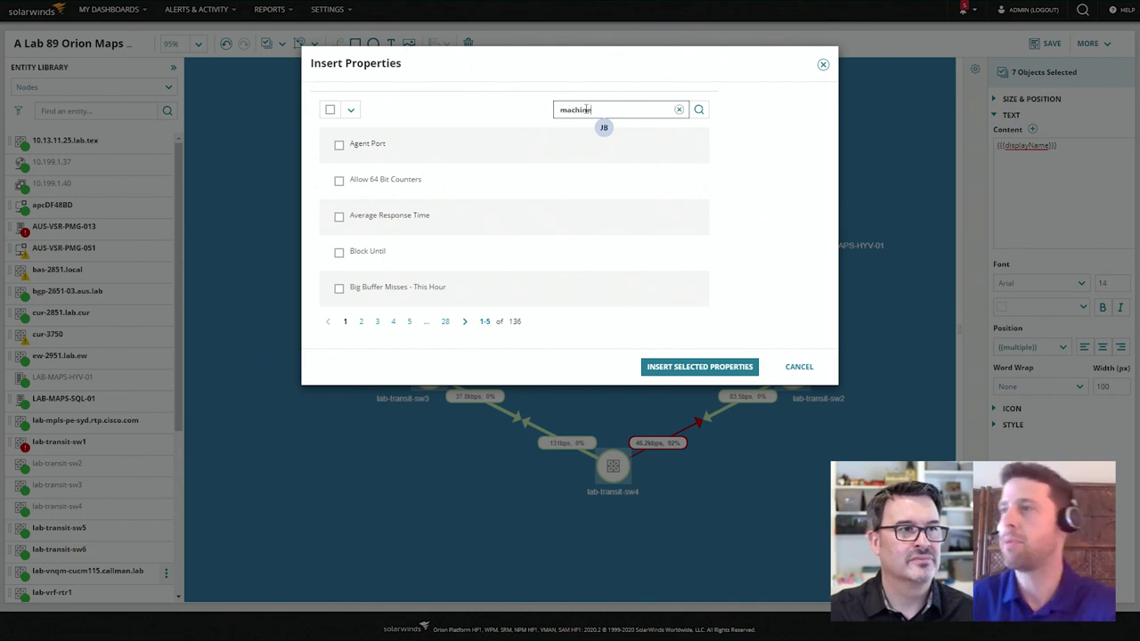
pyautogui.click(339, 146)
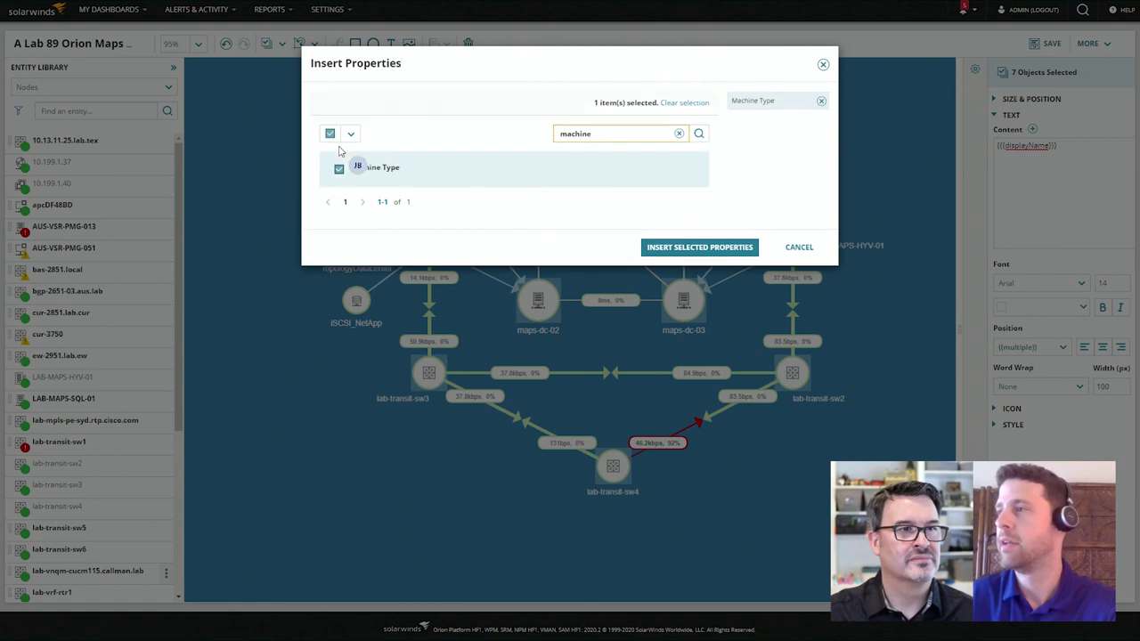
pyautogui.click(700, 248)
pyautogui.click(1040, 182)
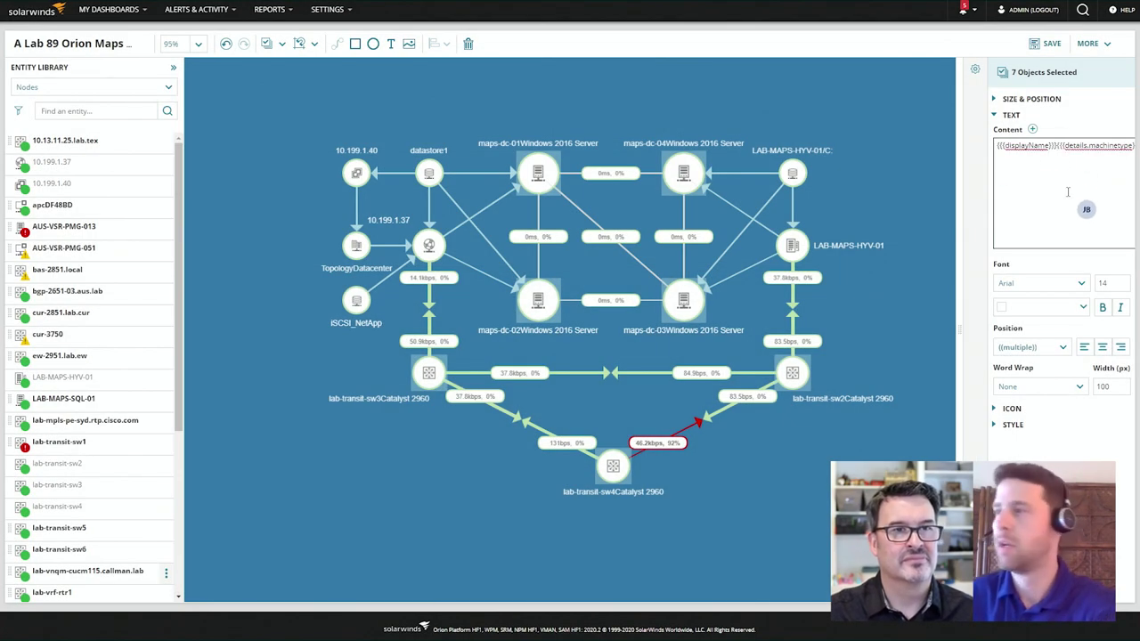
pyautogui.press('Return')
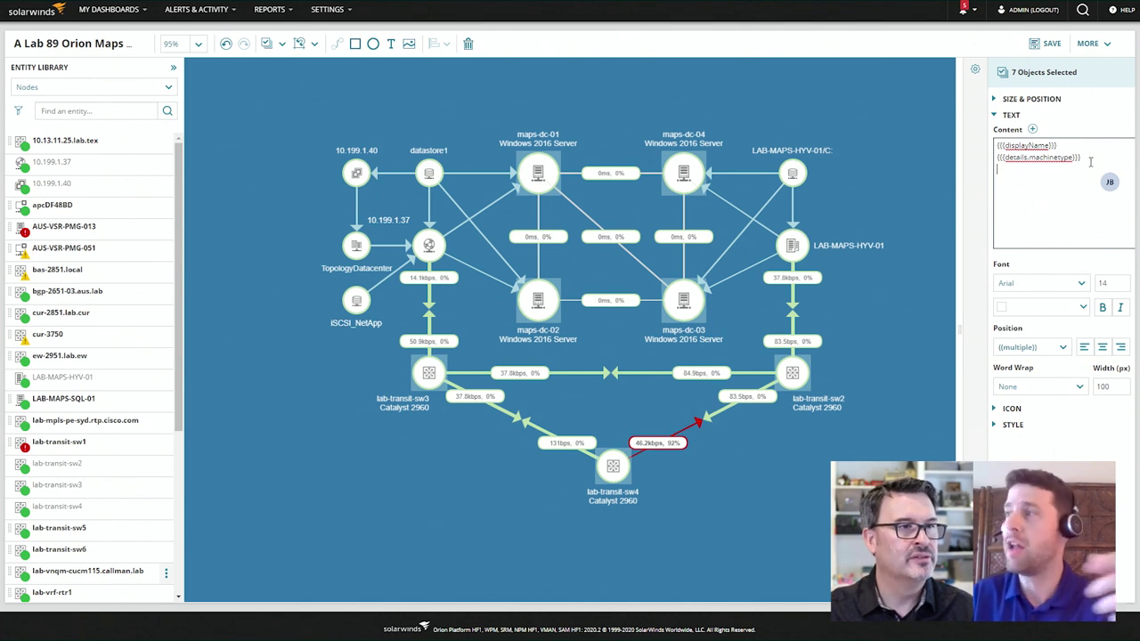
# Insert the Average Response Time property on its own line below the machine type in the seven selected nodes' labels
pyautogui.click(1034, 130)
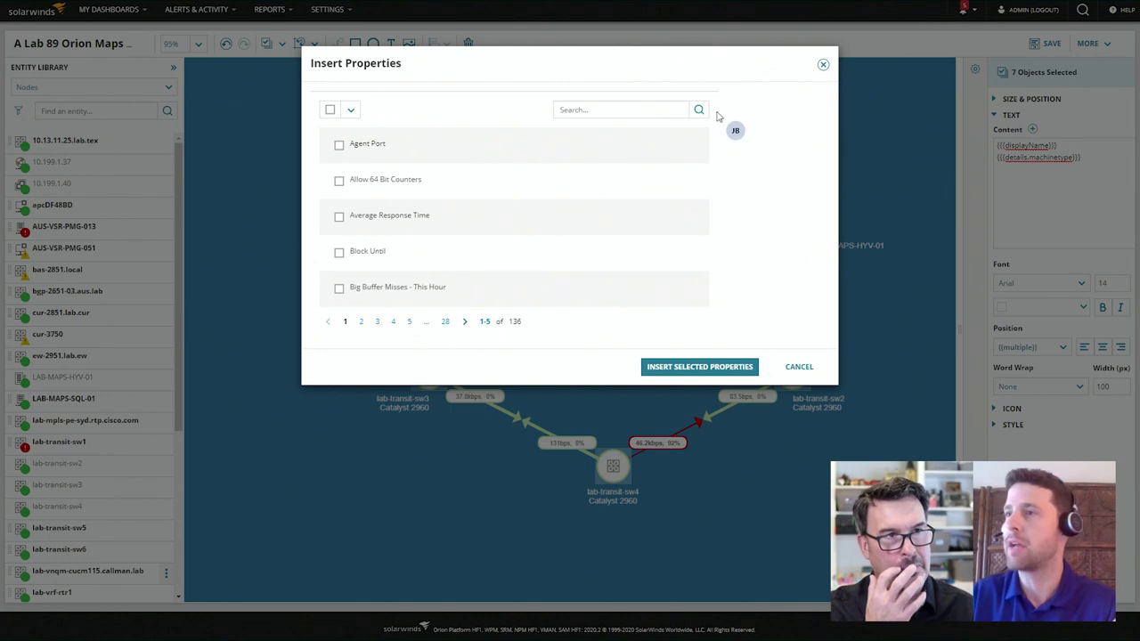
pyautogui.click(339, 218)
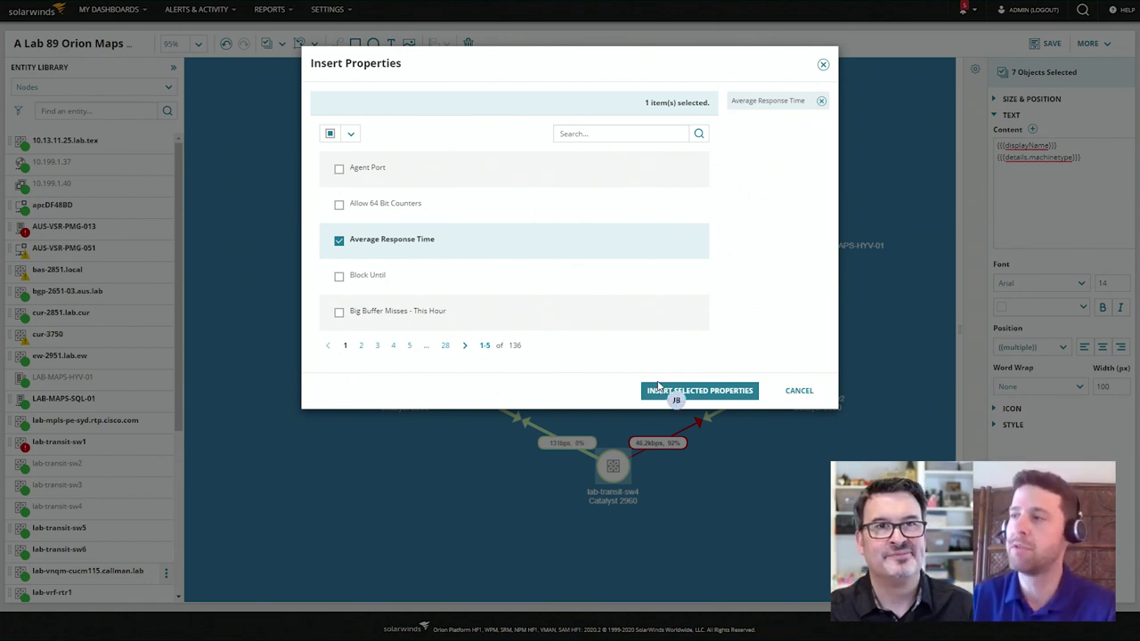
pyautogui.click(720, 394)
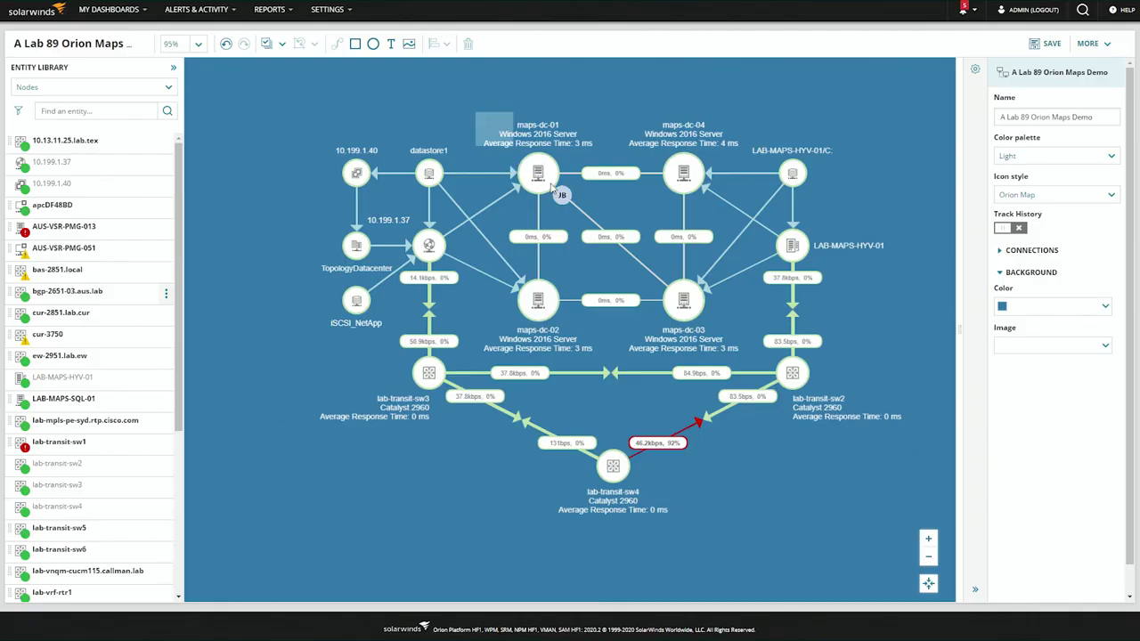
# Select the four maps-dc nodes and replace their specified icon with the box-shaped server icon
pyautogui.moveTo(552, 187); pyautogui.dragTo(733, 341)
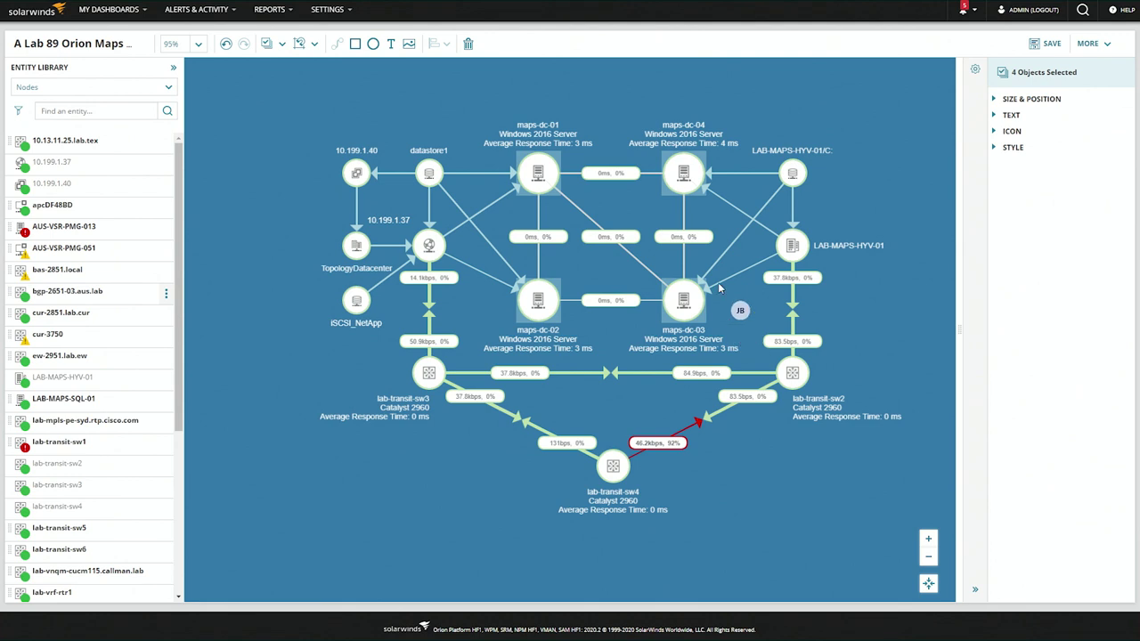
pyautogui.click(993, 133)
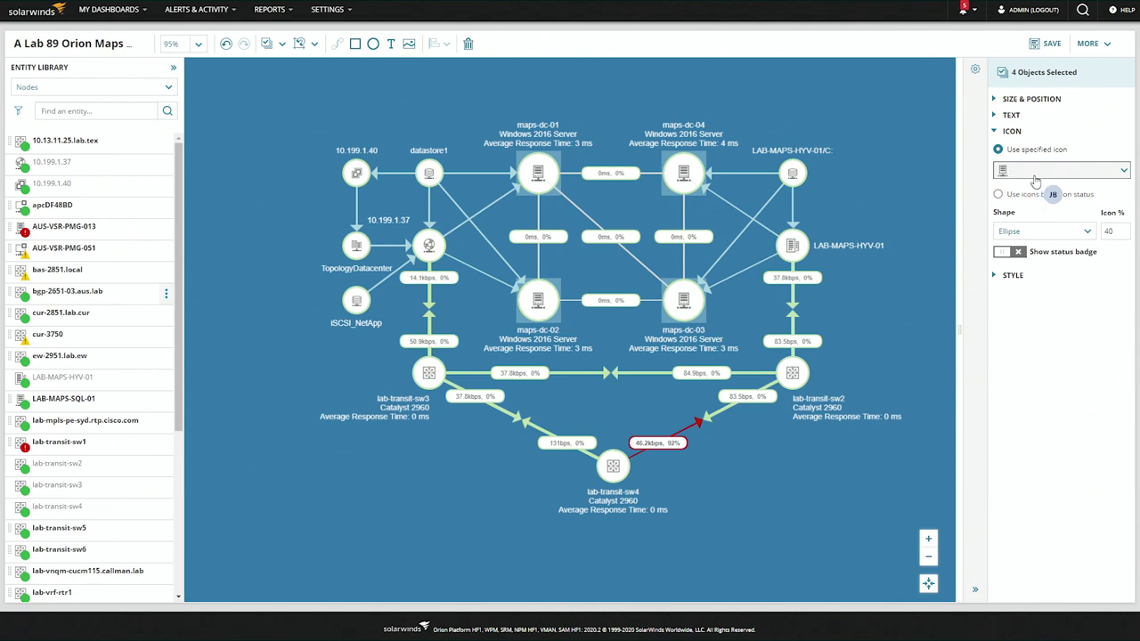
pyautogui.click(1123, 171)
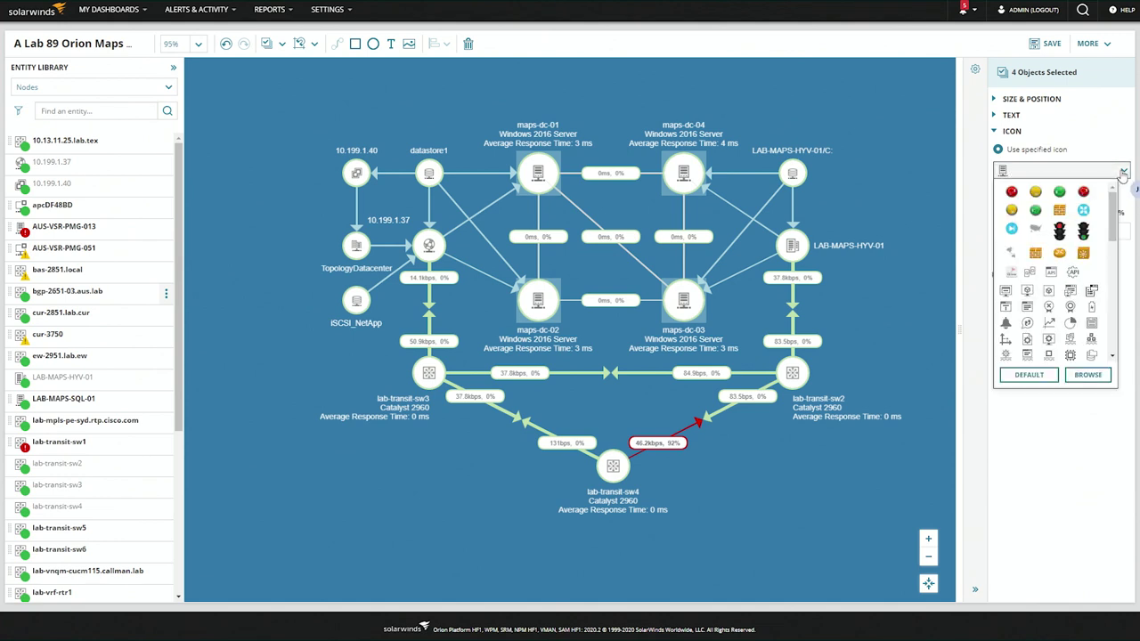
pyautogui.moveTo(1113, 215); pyautogui.dragTo(1122, 275)
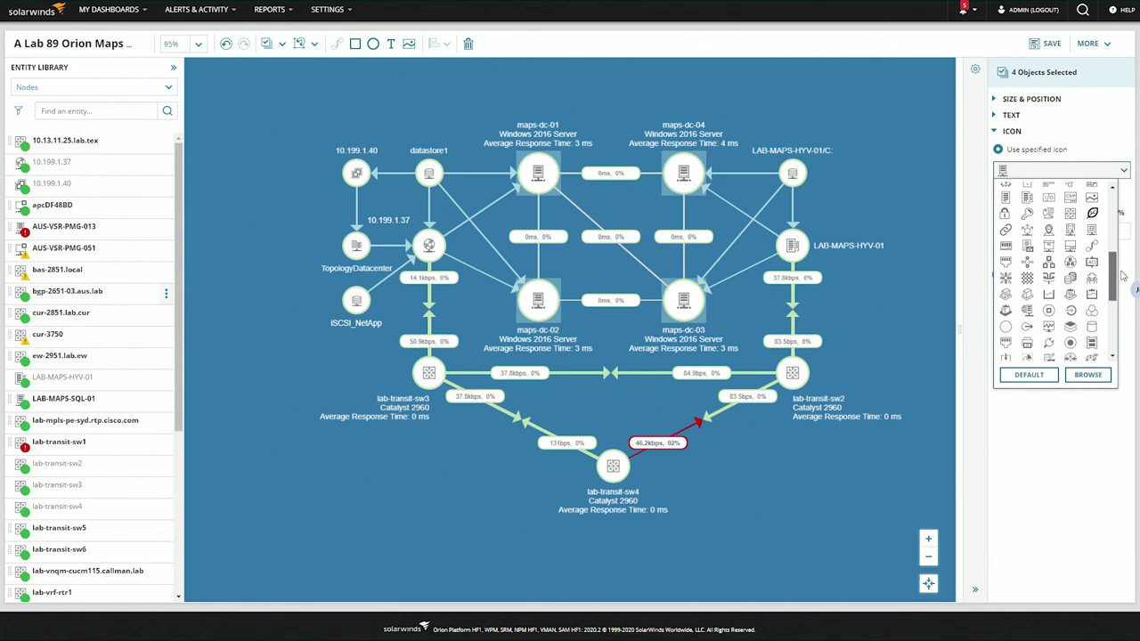
pyautogui.click(1029, 294)
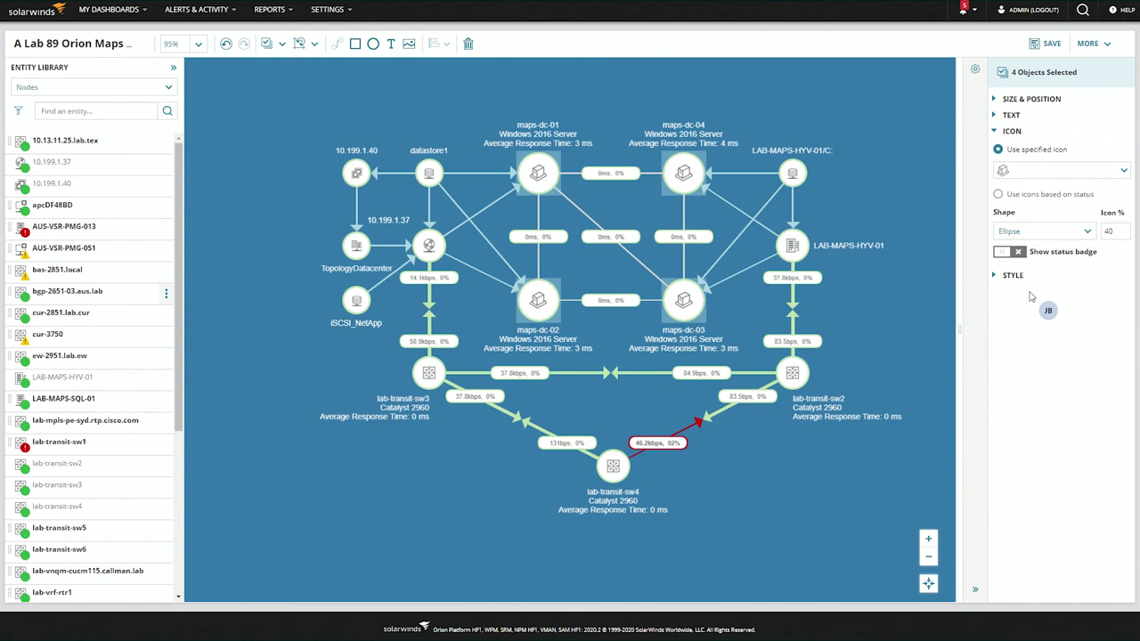
# Review the available icon shapes and turn on the status badge for the four maps-dc nodes
pyautogui.click(1087, 234)
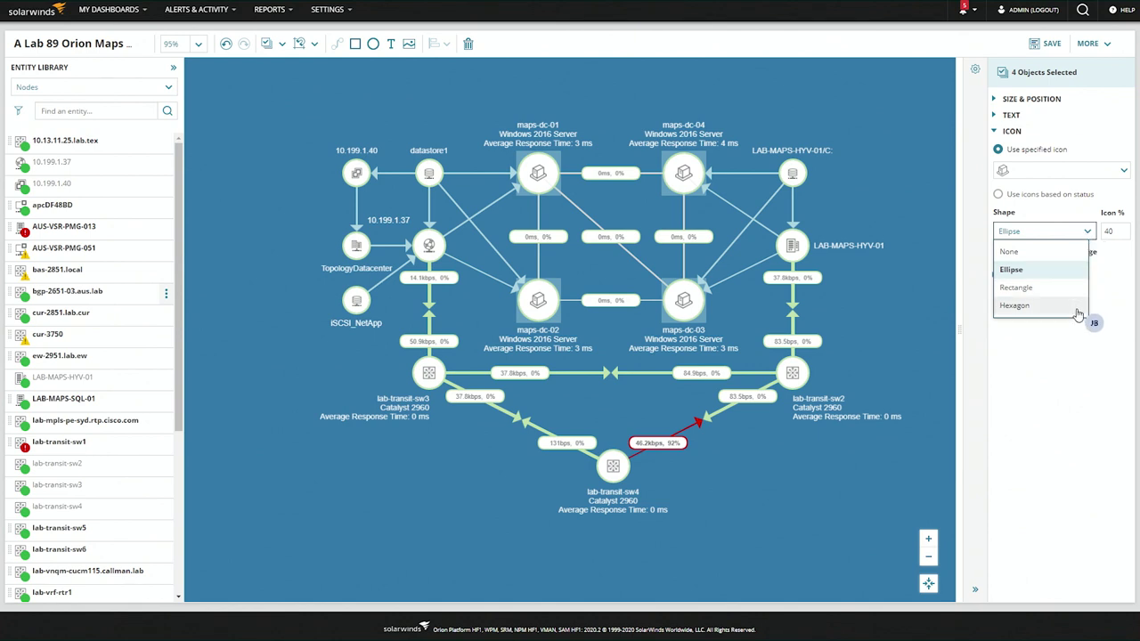
pyautogui.click(1069, 348)
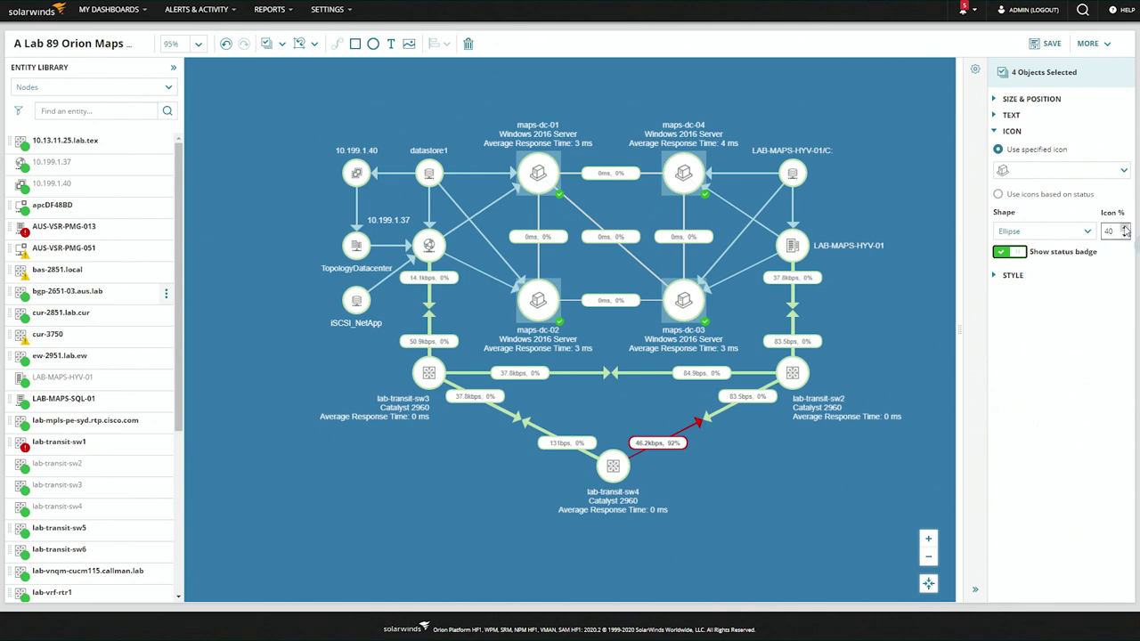
pyautogui.click(319, 89)
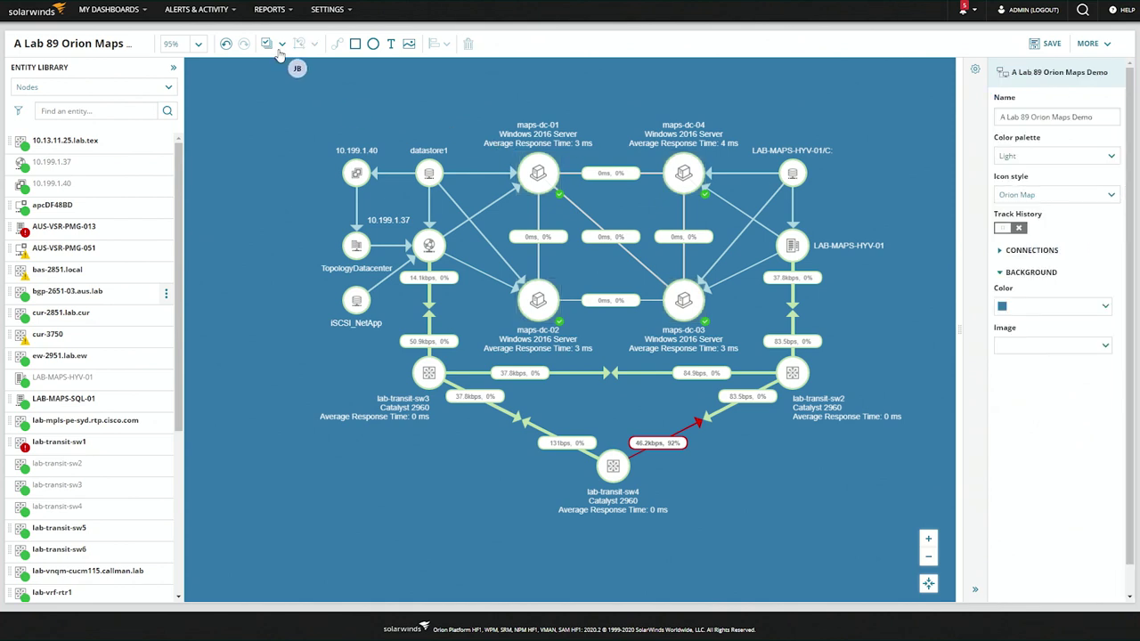
# Select all entities on the map and set their icon percentage to 65
pyautogui.click(282, 44)
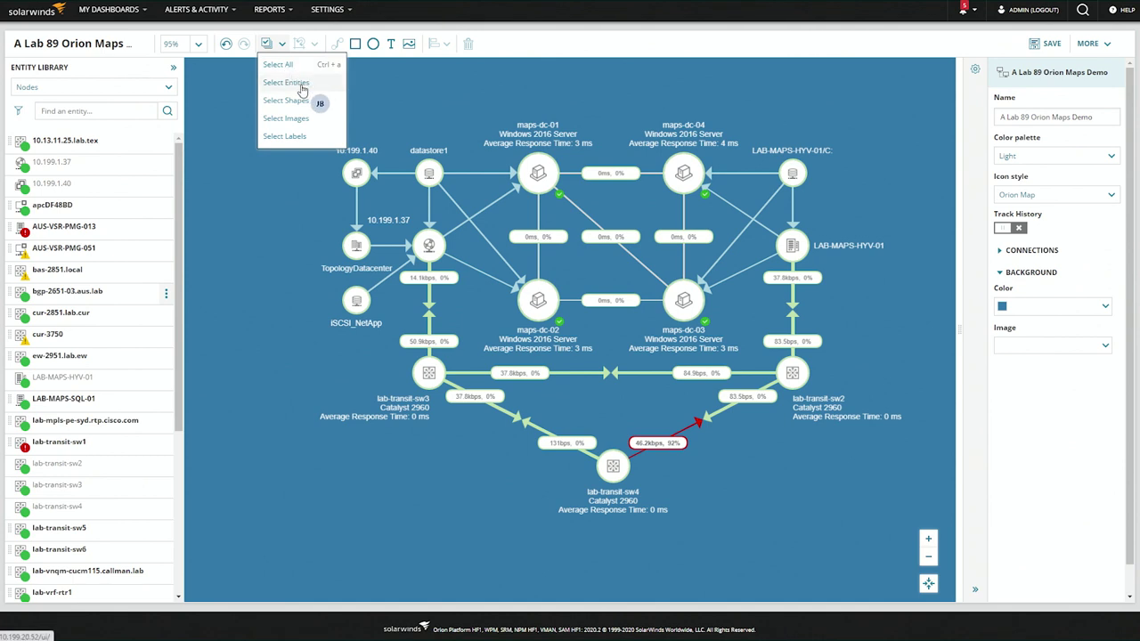
pyautogui.click(294, 82)
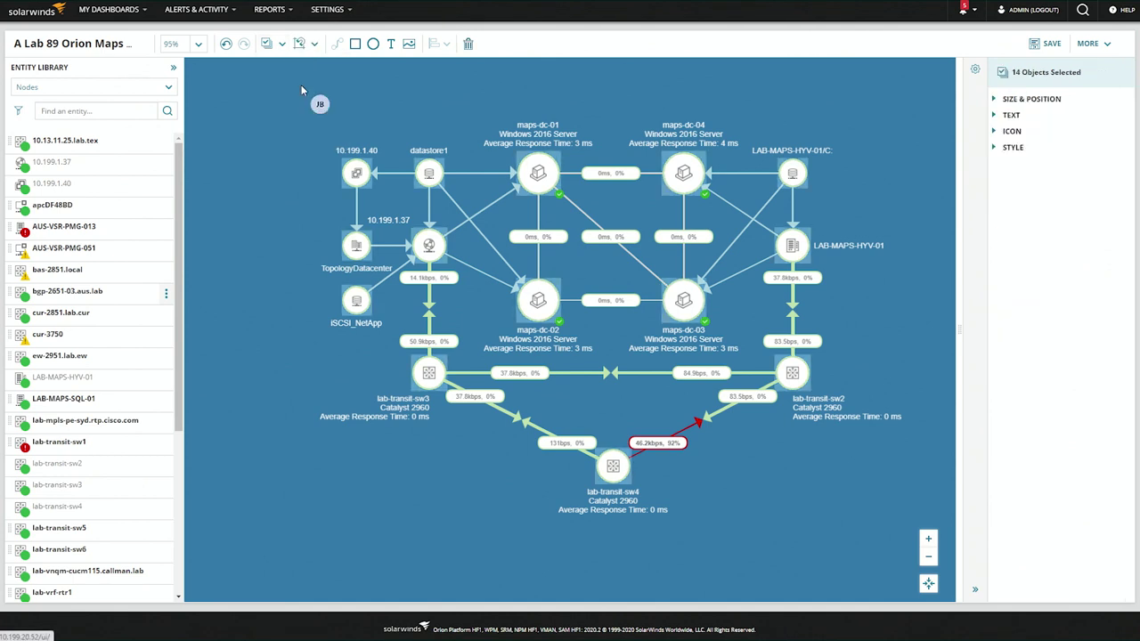
pyautogui.click(994, 132)
pyautogui.doubleClick(1115, 230)
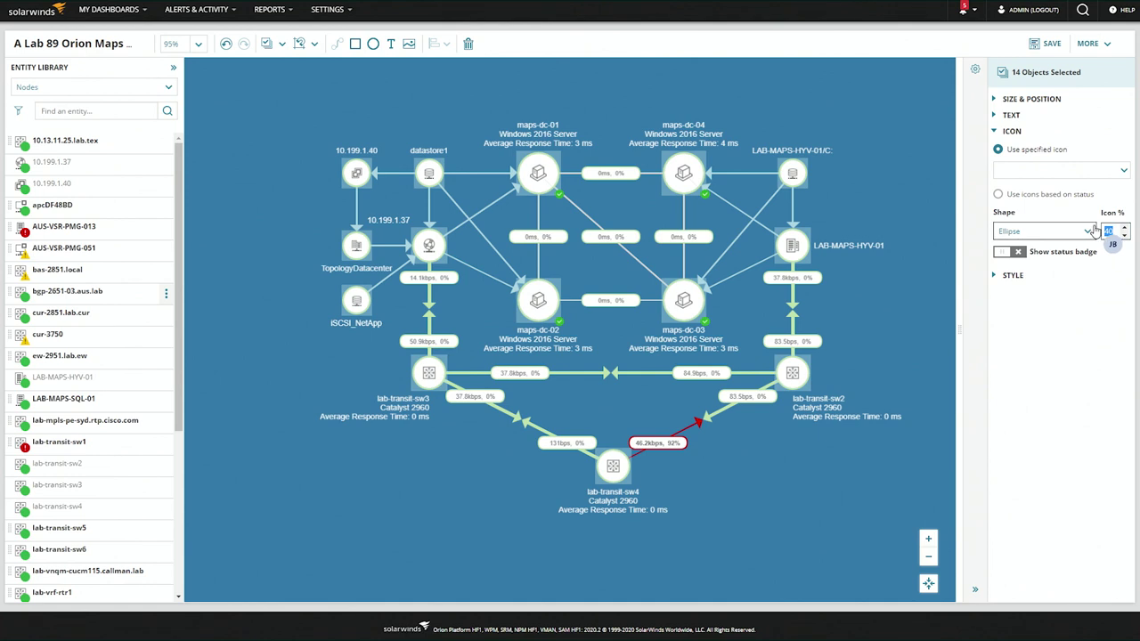
pyautogui.write('65')
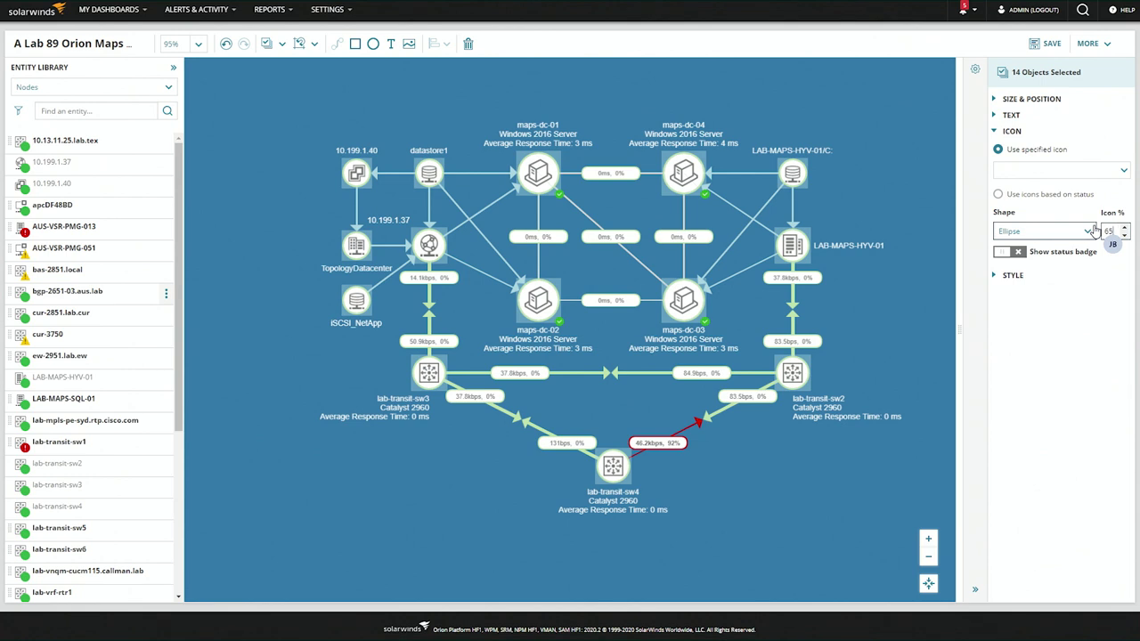
# Reset the specified icon of all selected entities to the default and clear the selection
pyautogui.click(1123, 173)
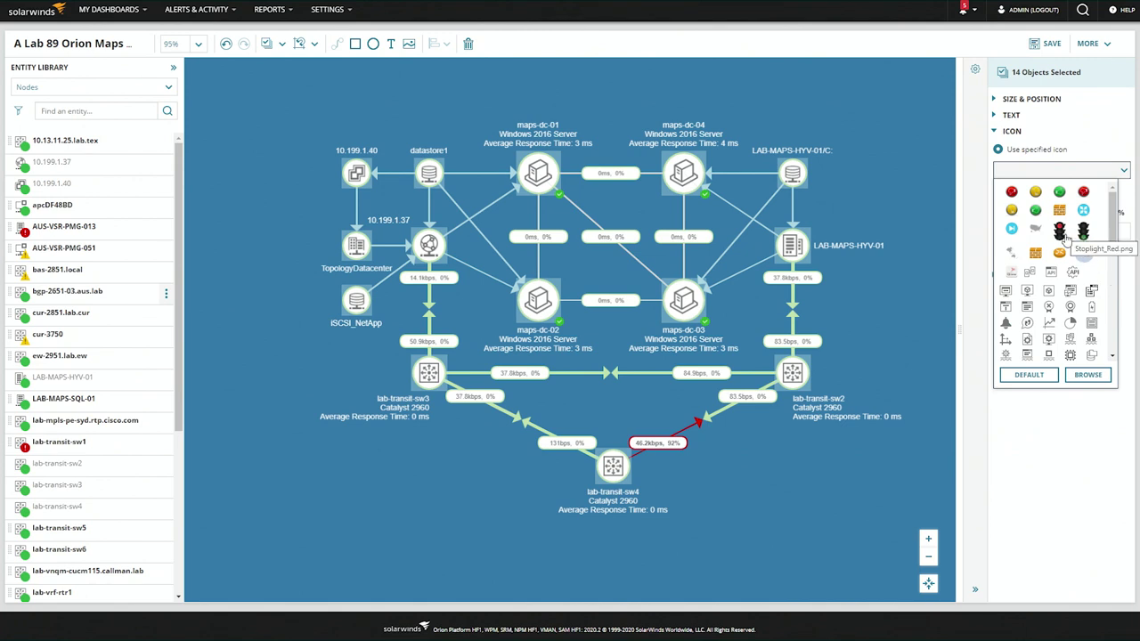
pyautogui.click(1090, 148)
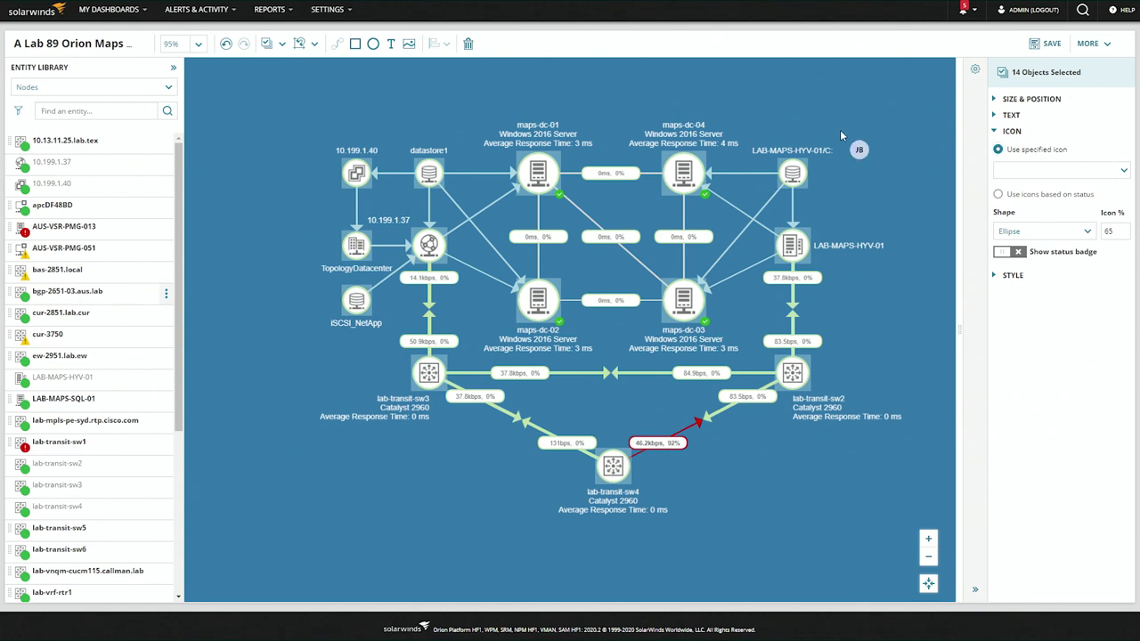
pyautogui.click(377, 96)
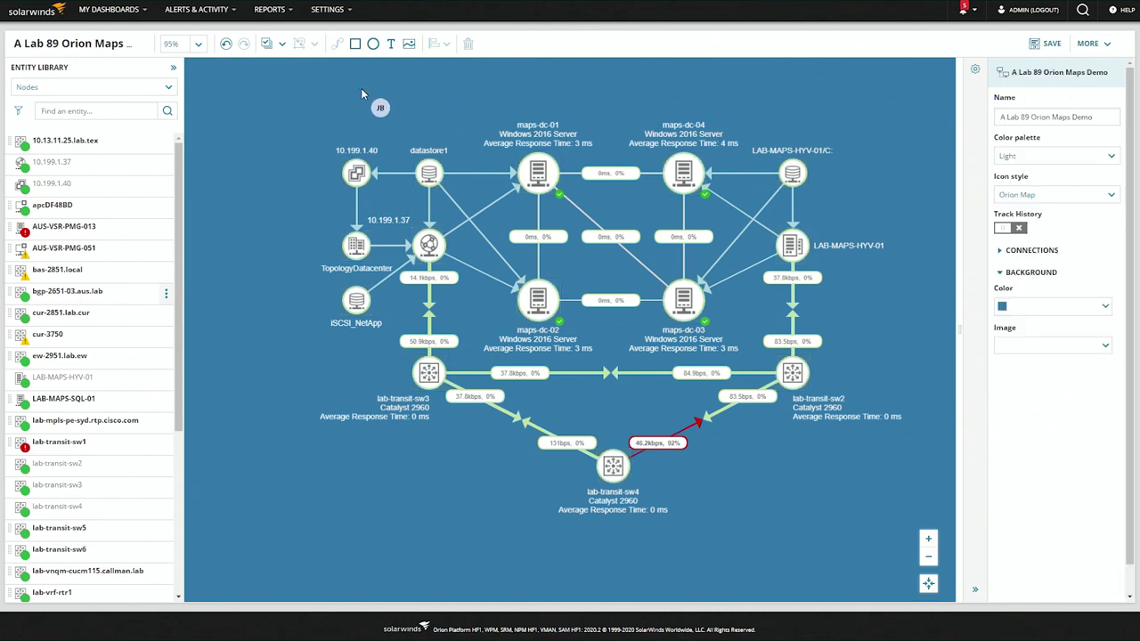
# Select all entities on the map and make them use icons based on status
pyautogui.click(283, 44)
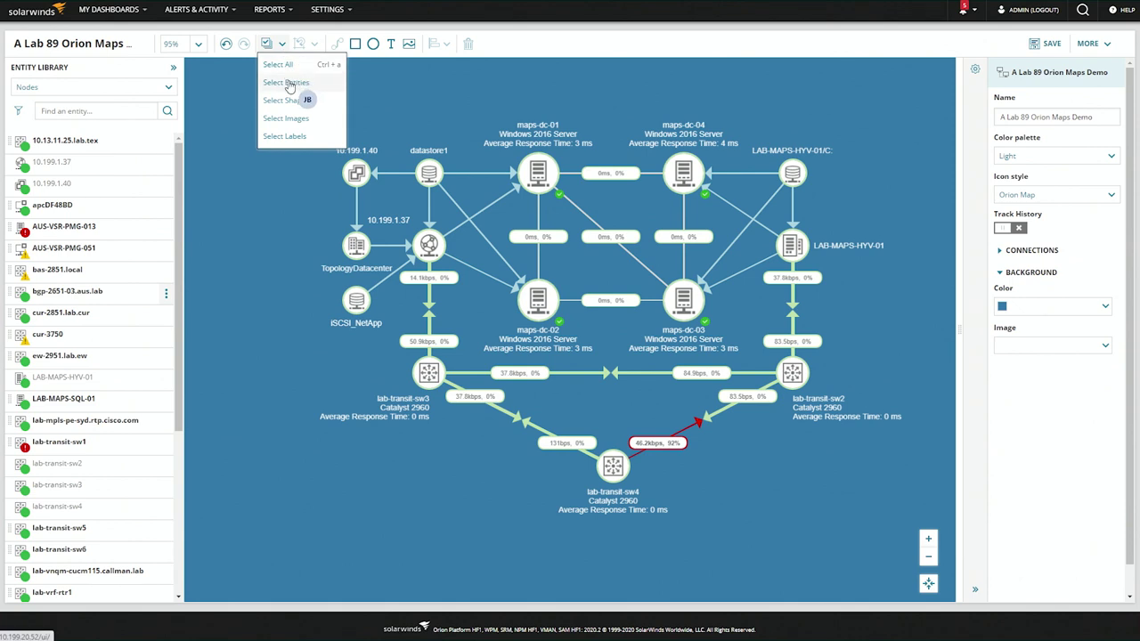
pyautogui.click(287, 82)
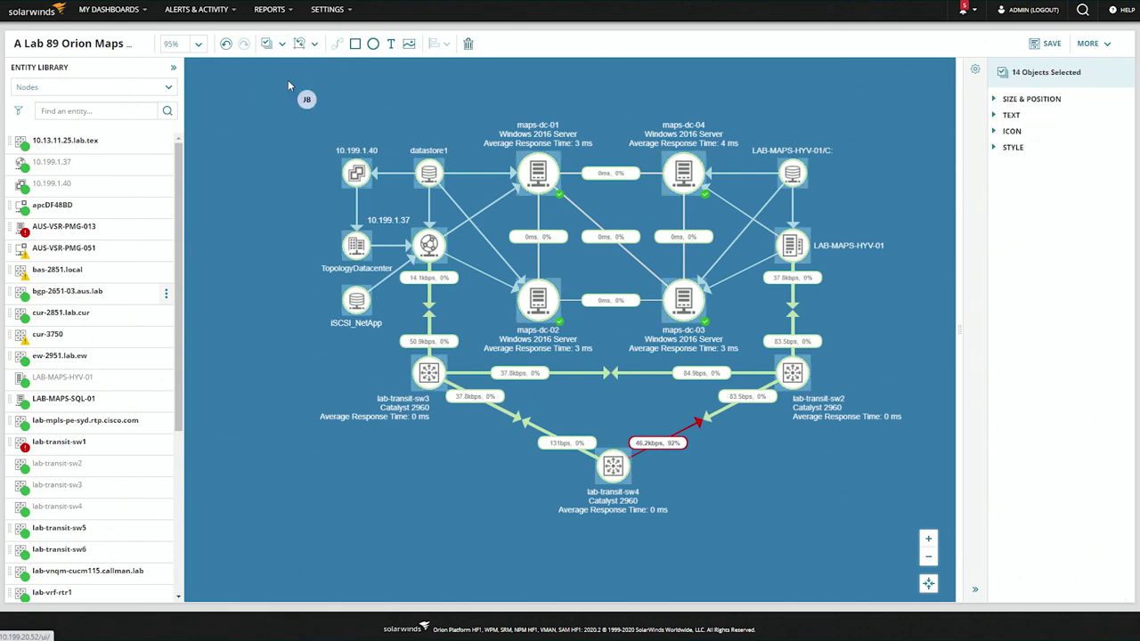
pyautogui.click(995, 132)
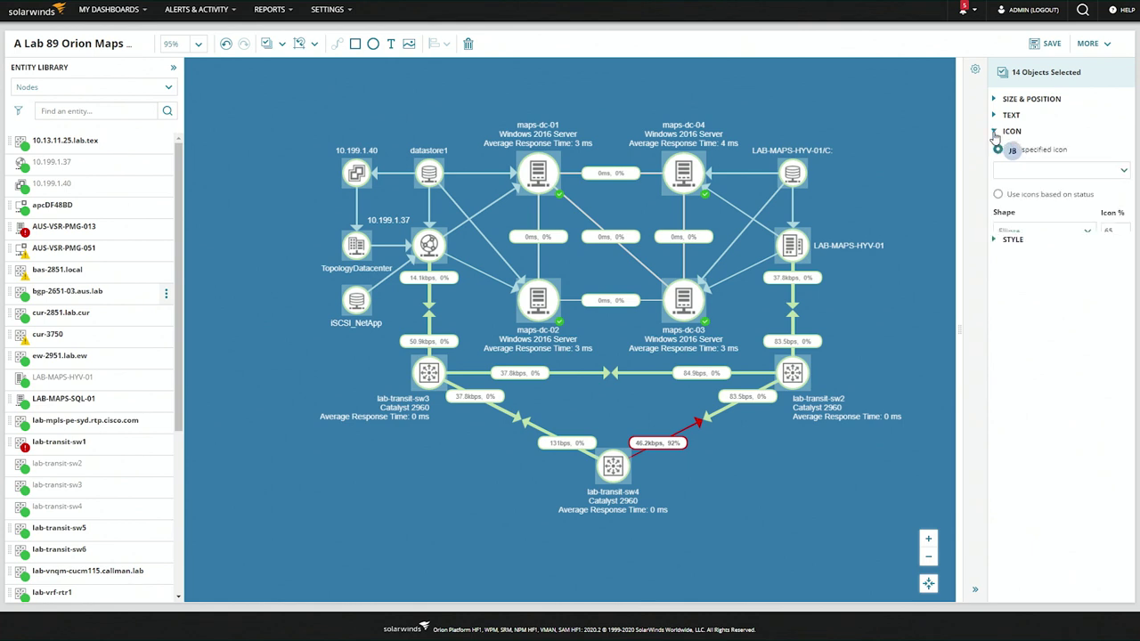
pyautogui.click(998, 195)
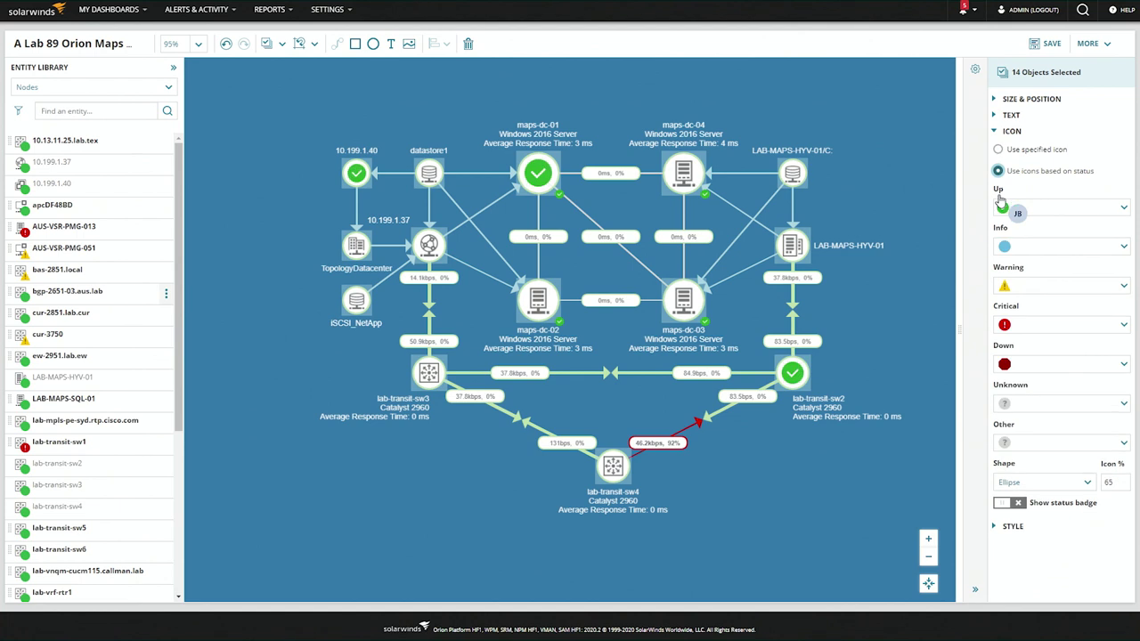
# Set the selected entities' icon shape to None, and turn their status badge on and off again
pyautogui.click(1085, 482)
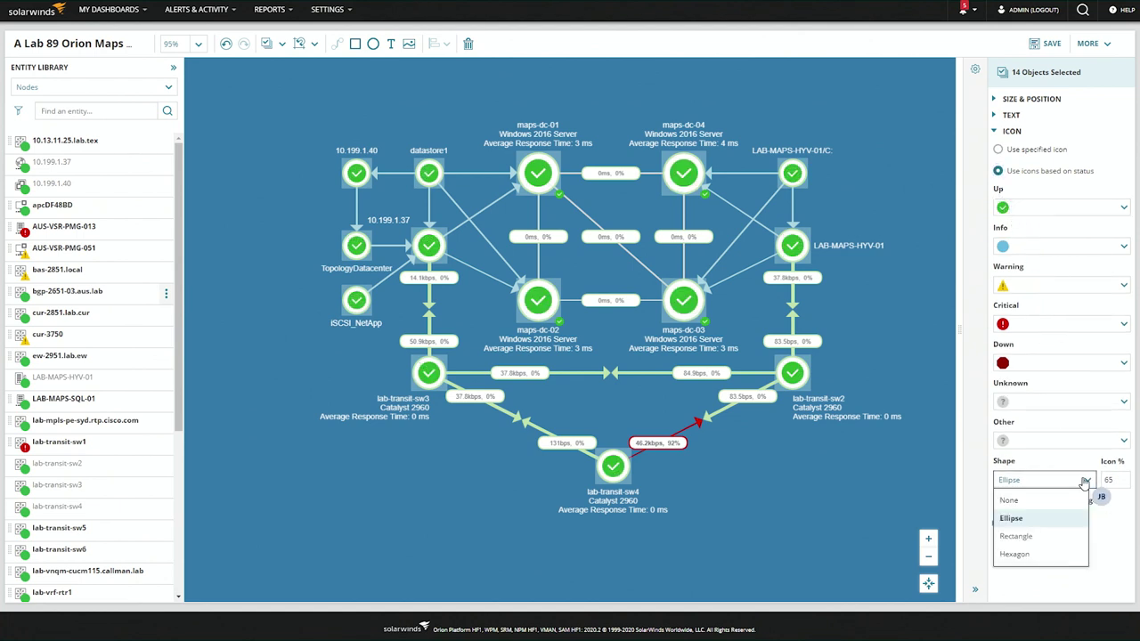
pyautogui.click(1037, 500)
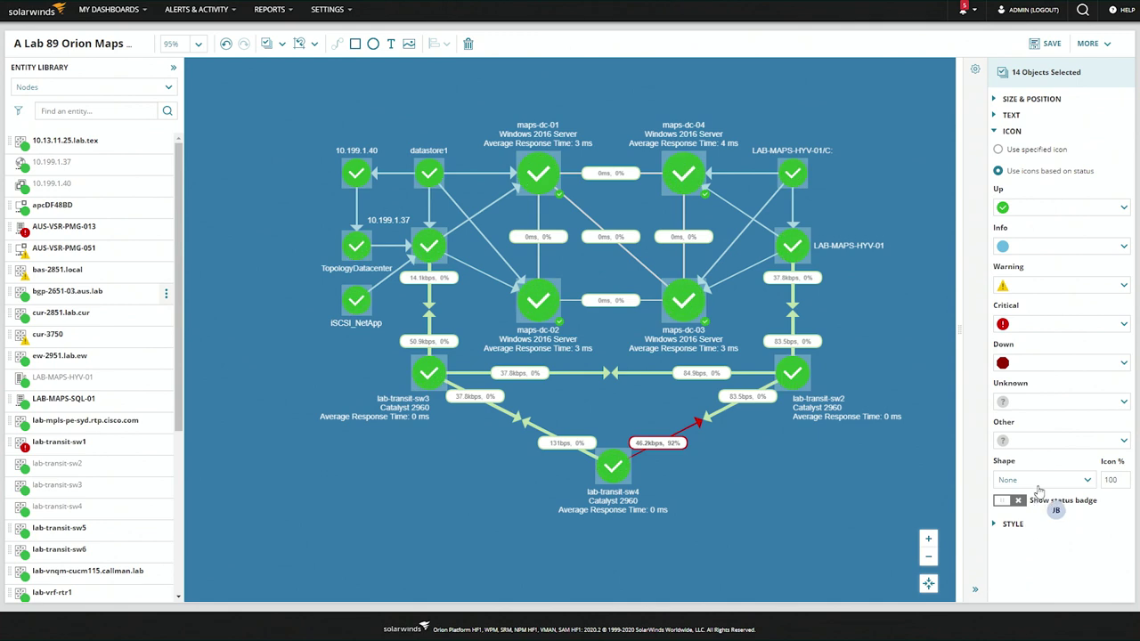
pyautogui.click(1004, 501)
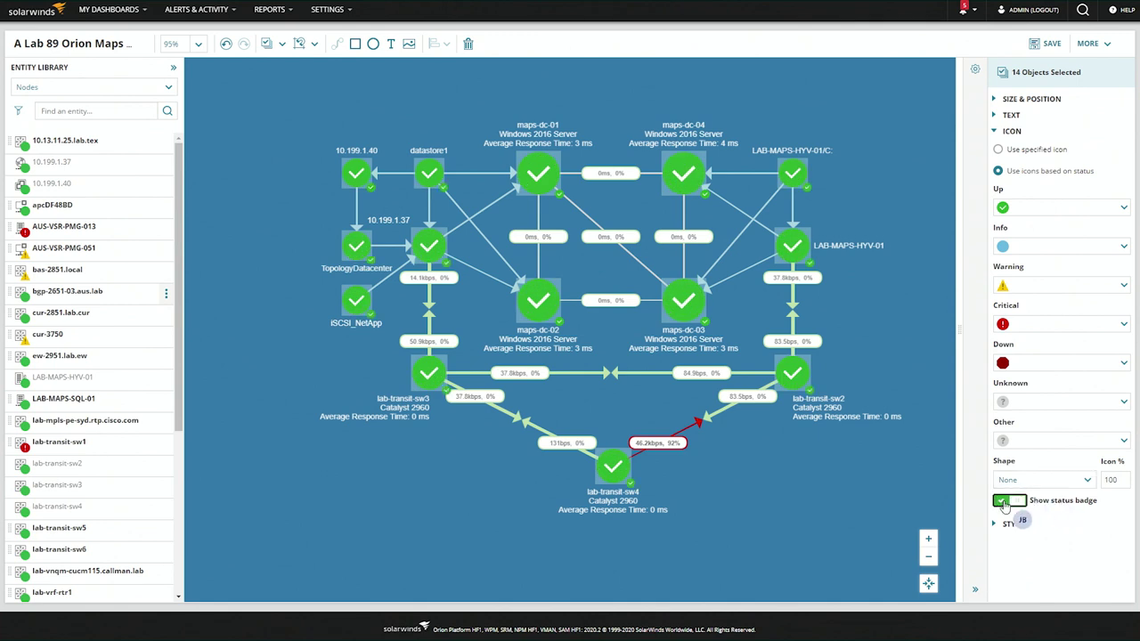
pyautogui.click(1004, 501)
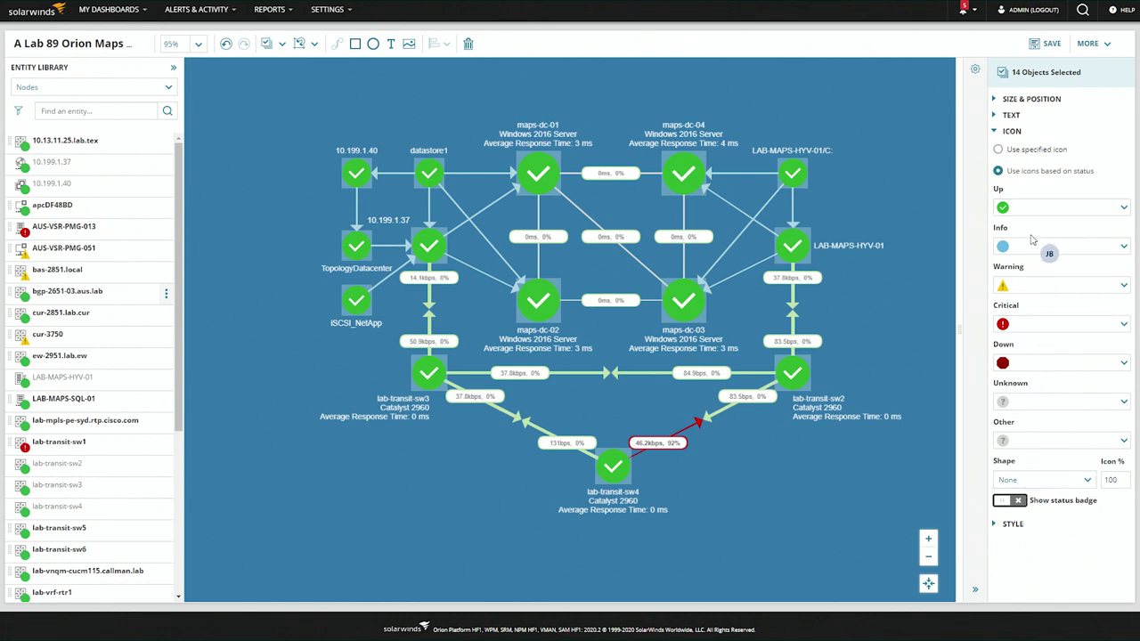
# Set the Up status icon to the green thumbs-up trans_Thumbs_Up2.png and the Warning icon to the first round yellow icon
pyautogui.click(1119, 214)
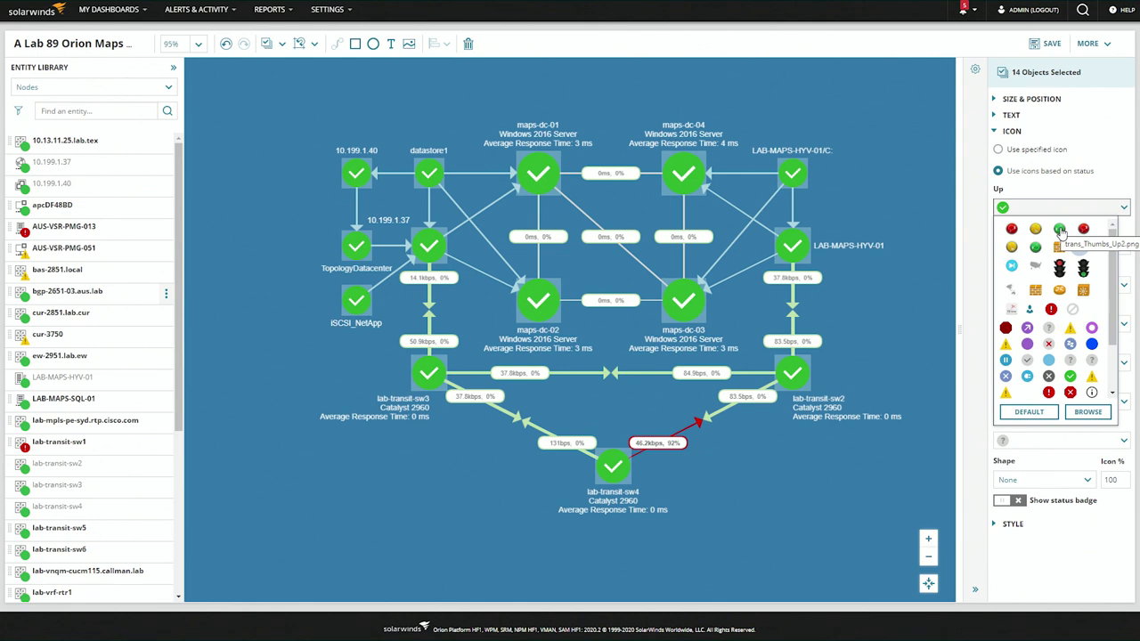
pyautogui.click(1060, 231)
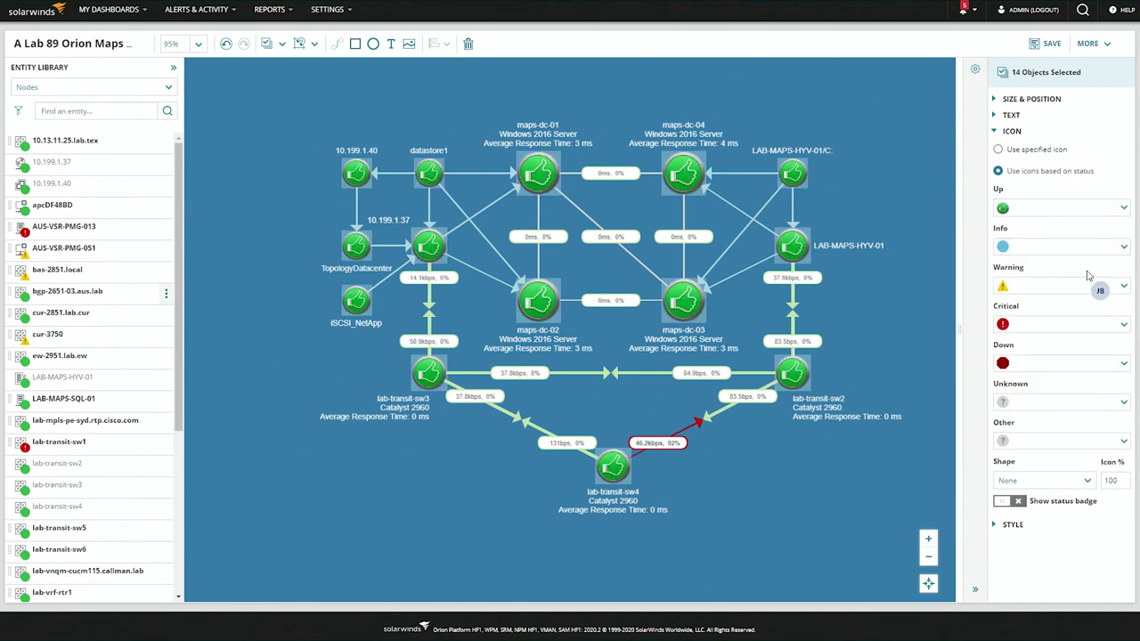
pyautogui.click(1110, 286)
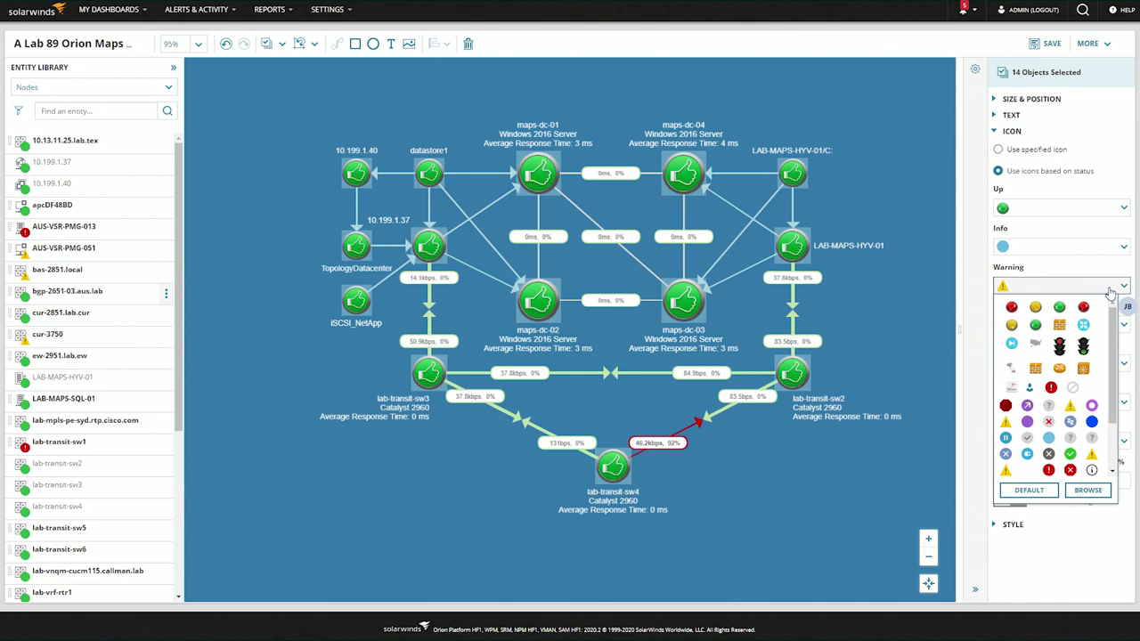
pyautogui.click(1037, 307)
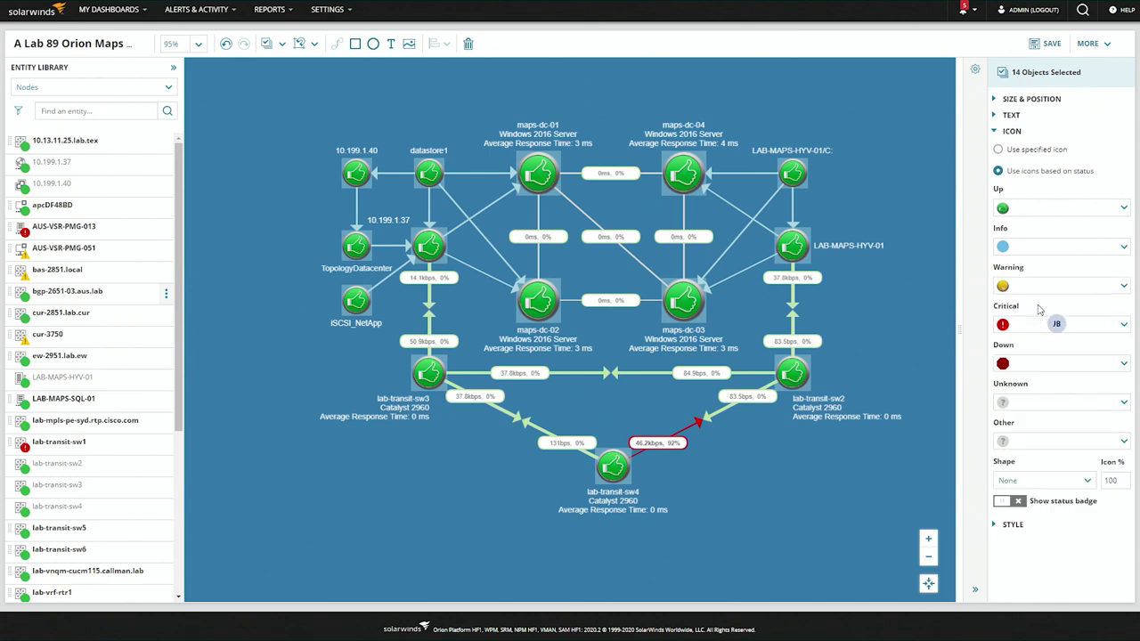
# Set both the Critical and Down status icons to the first round red icon and deselect the entities
pyautogui.click(1110, 327)
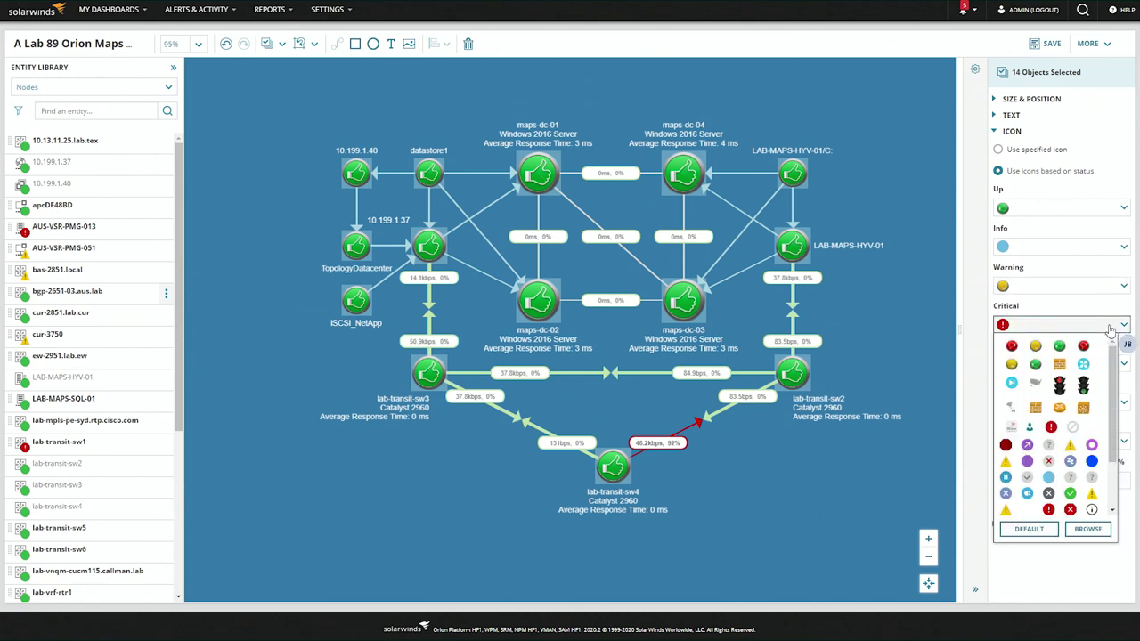
pyautogui.click(1013, 347)
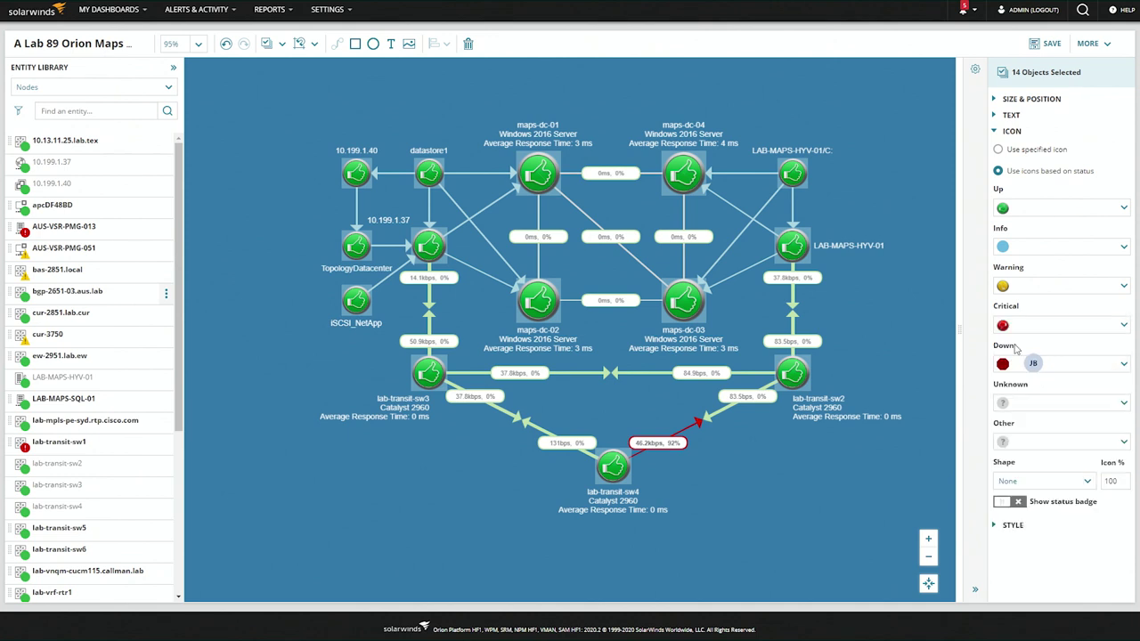
pyautogui.click(1101, 367)
pyautogui.click(1012, 386)
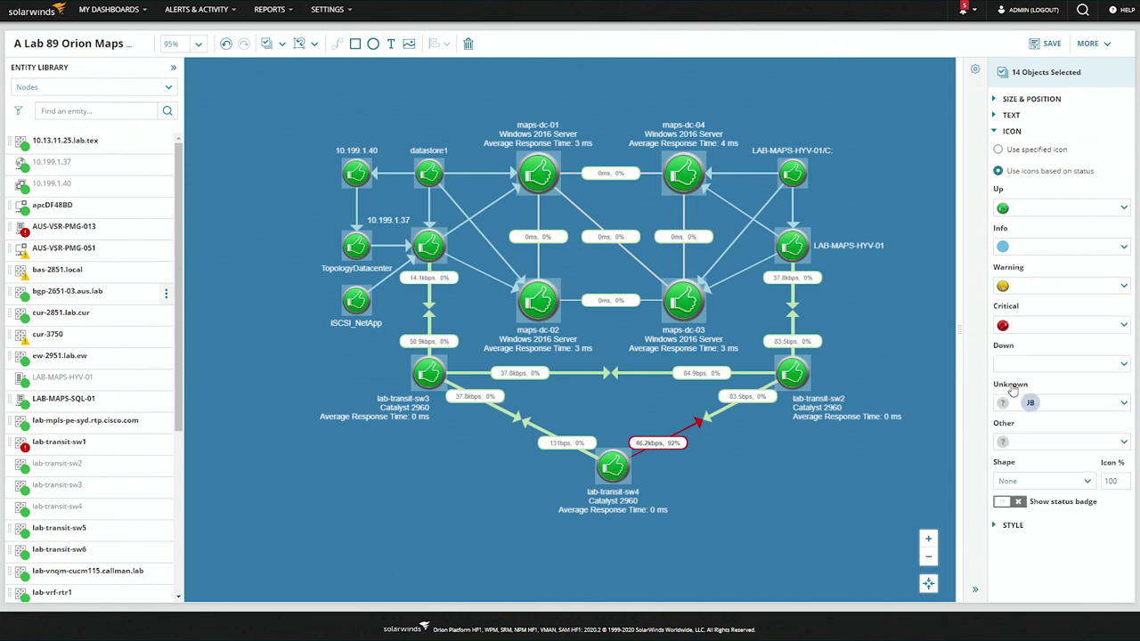
pyautogui.click(919, 321)
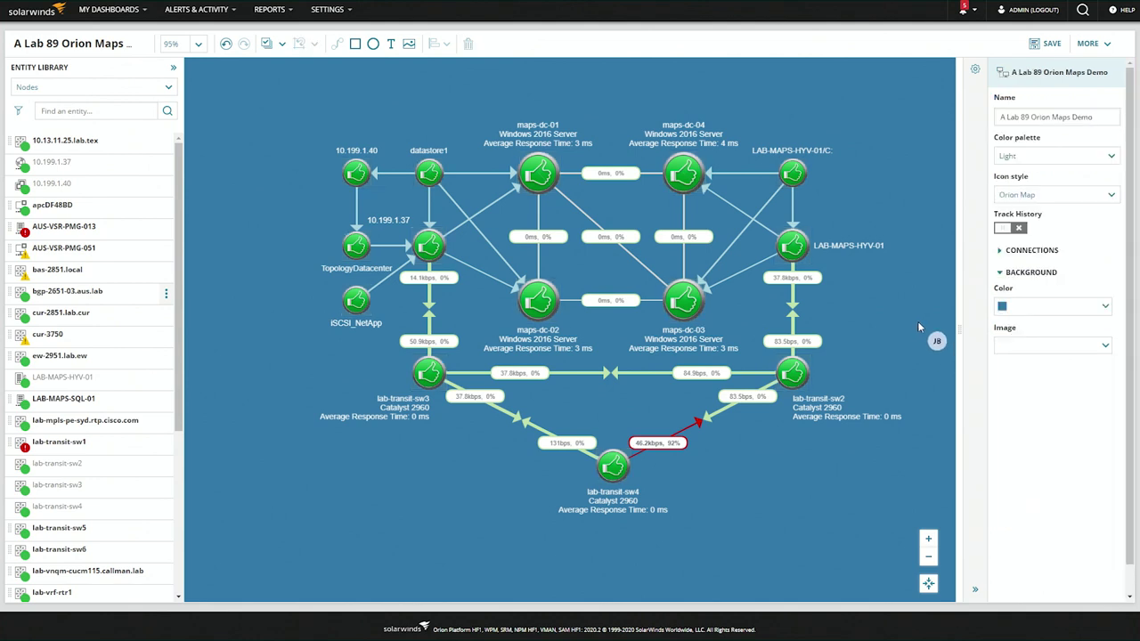
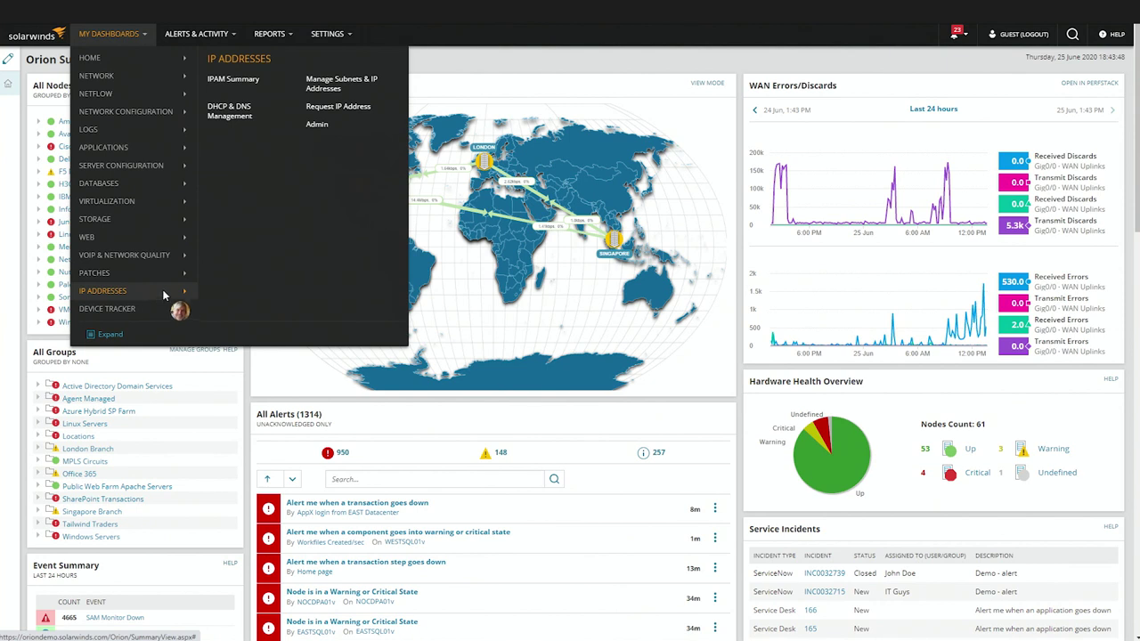
# View the page for managing subnets and IP addresses, and open the NetFlow Traffic Analyzer summary
pyautogui.click(330, 88)
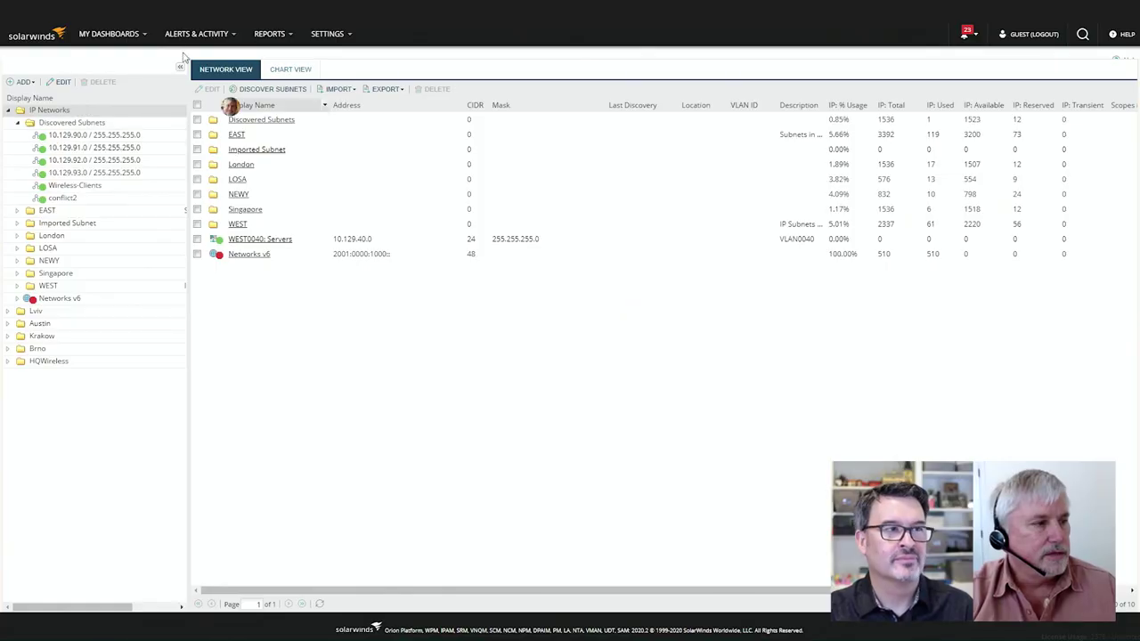
pyautogui.click(136, 36)
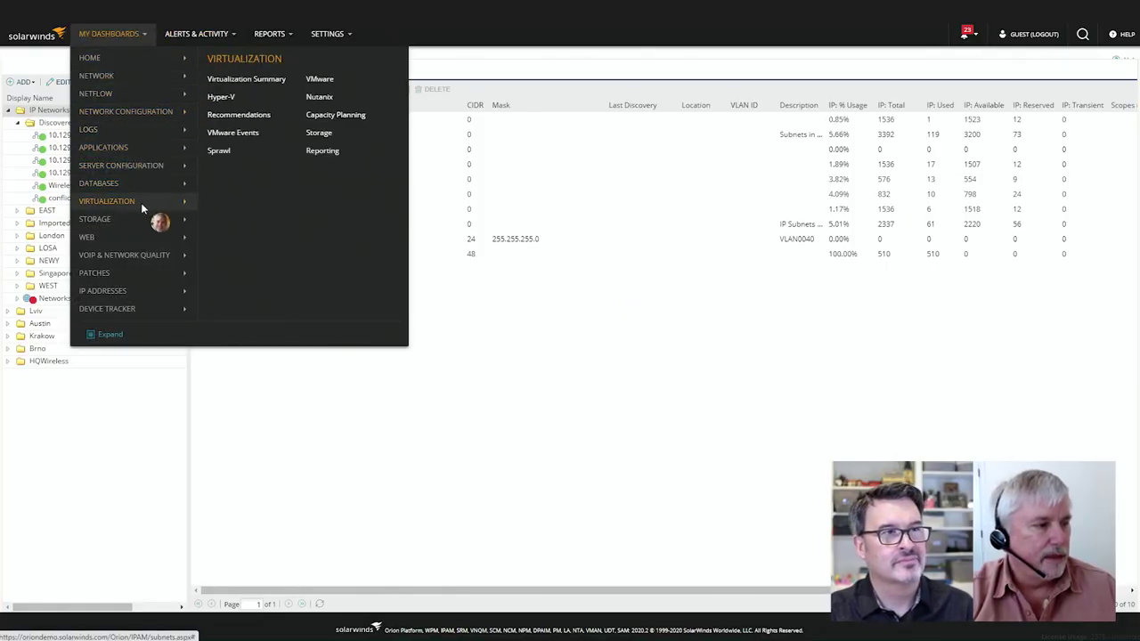
pyautogui.moveTo(129, 126)
pyautogui.moveTo(128, 95)
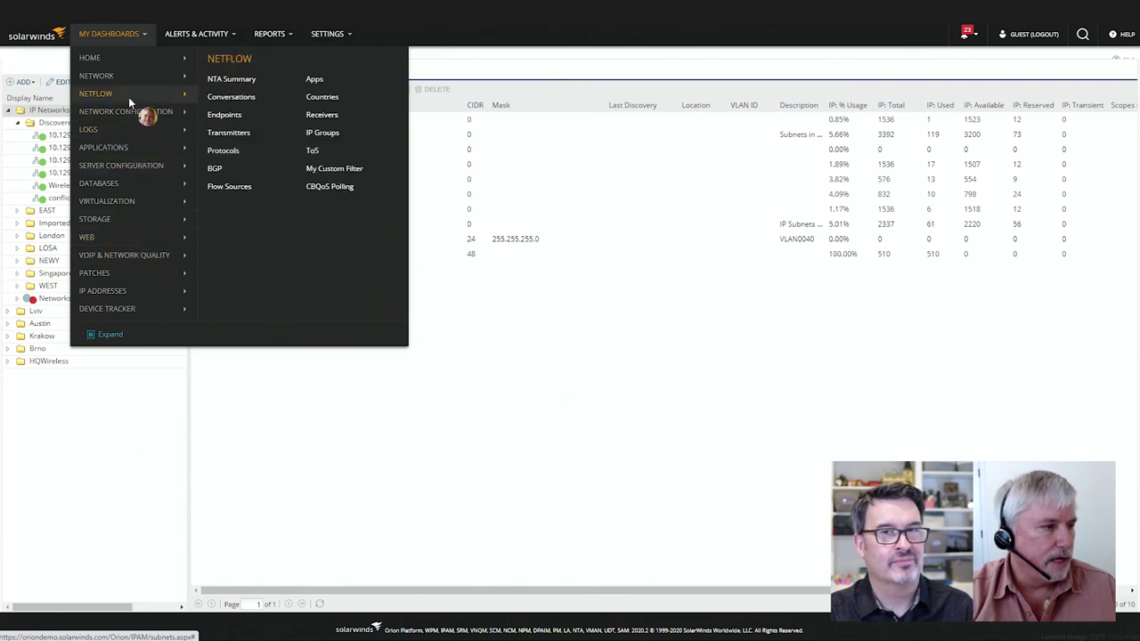
pyautogui.click(228, 82)
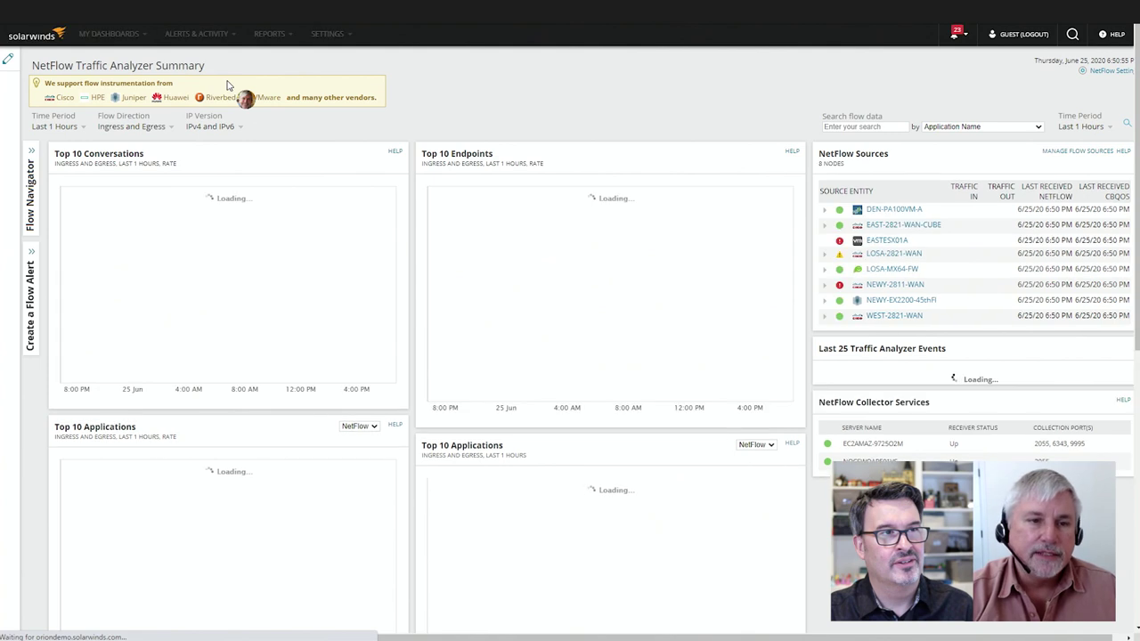
# Open IP address group management from the NetFlow settings and dismiss its getting-started guide
pyautogui.click(1111, 71)
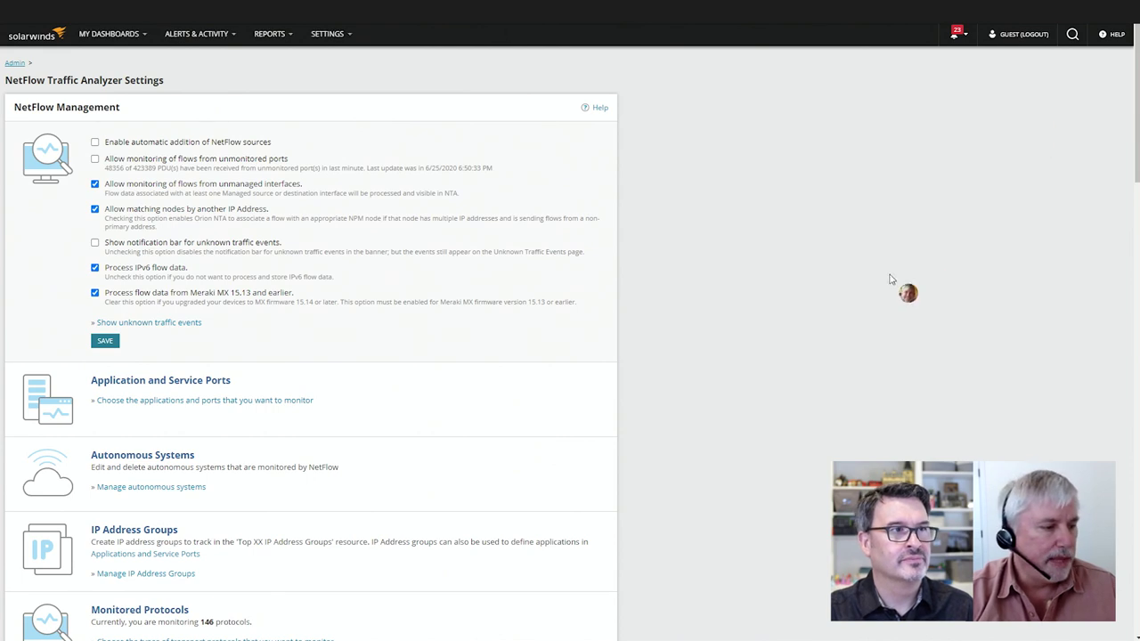
pyautogui.scroll(-2, 513, 365)
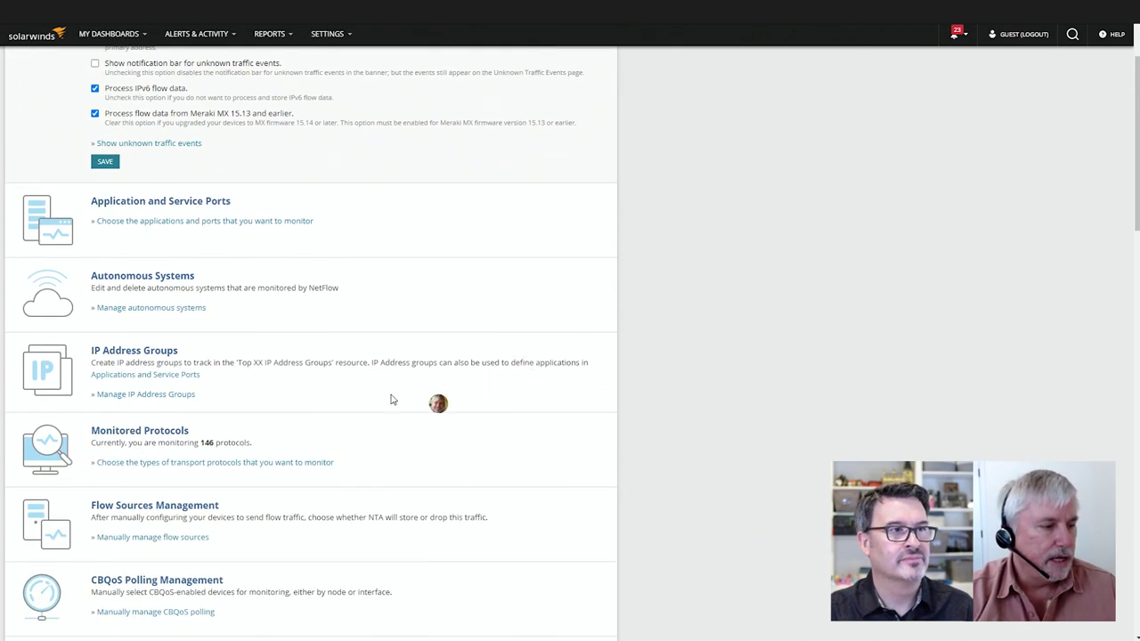
pyautogui.click(149, 397)
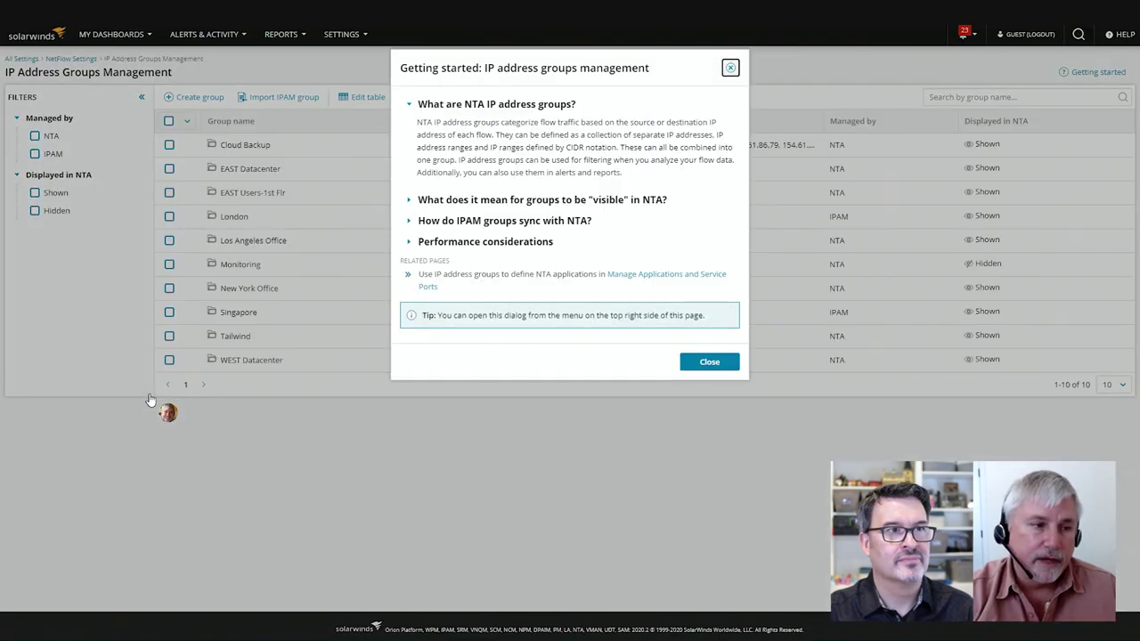
pyautogui.click(731, 68)
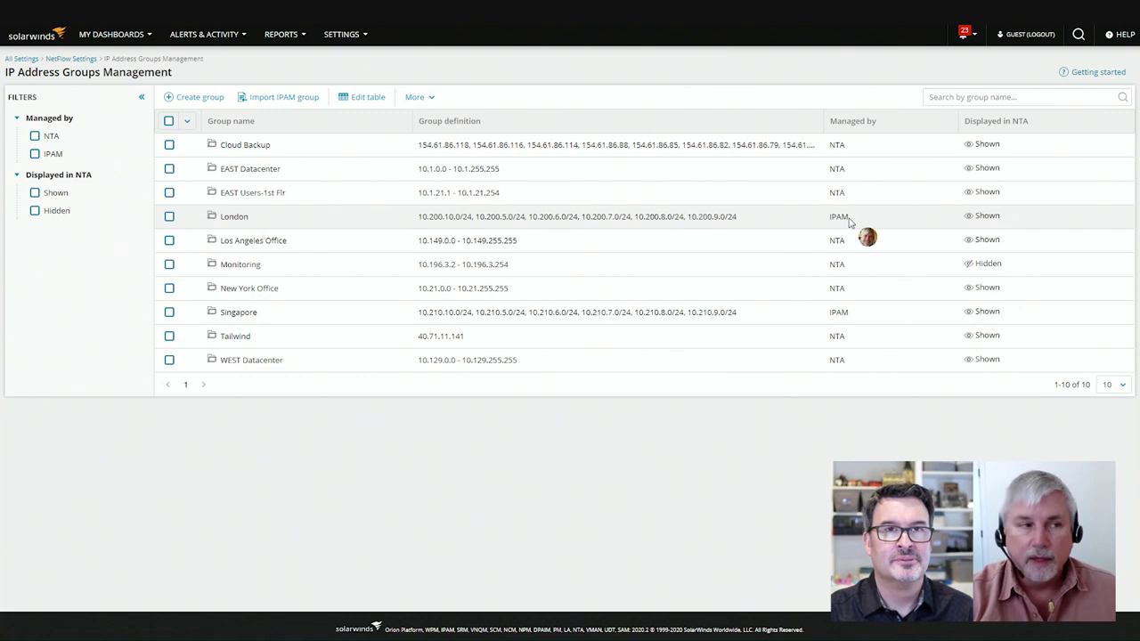
# Try choosing IPAM groups to import, selecting Lviv's four subnets individually and the whole Lviv group, without importing them
pyautogui.click(267, 98)
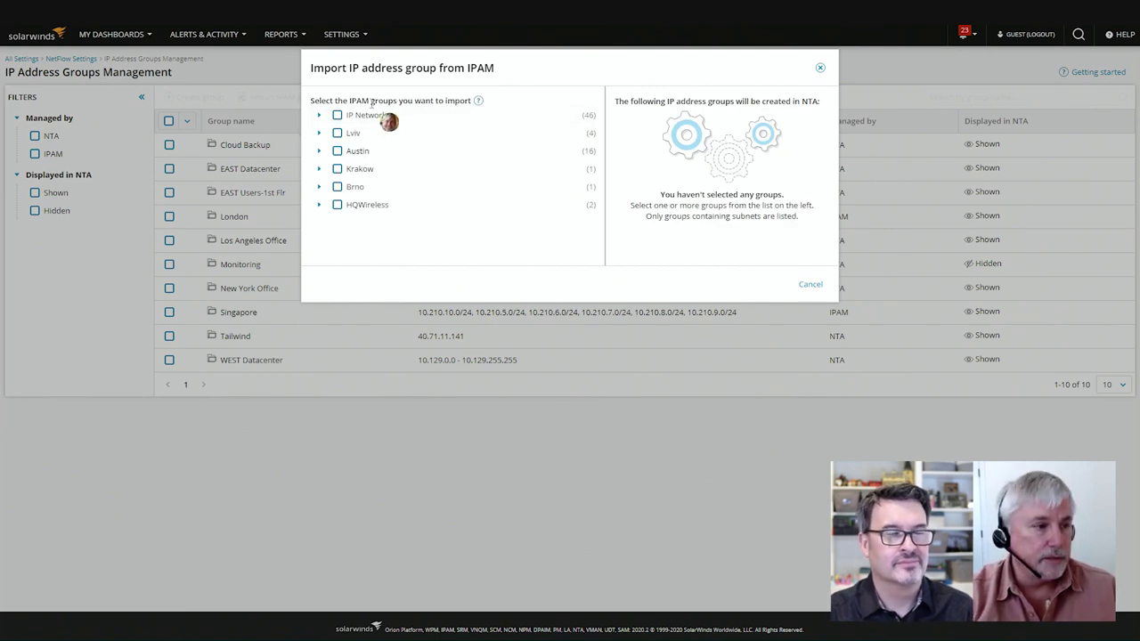
pyautogui.click(318, 132)
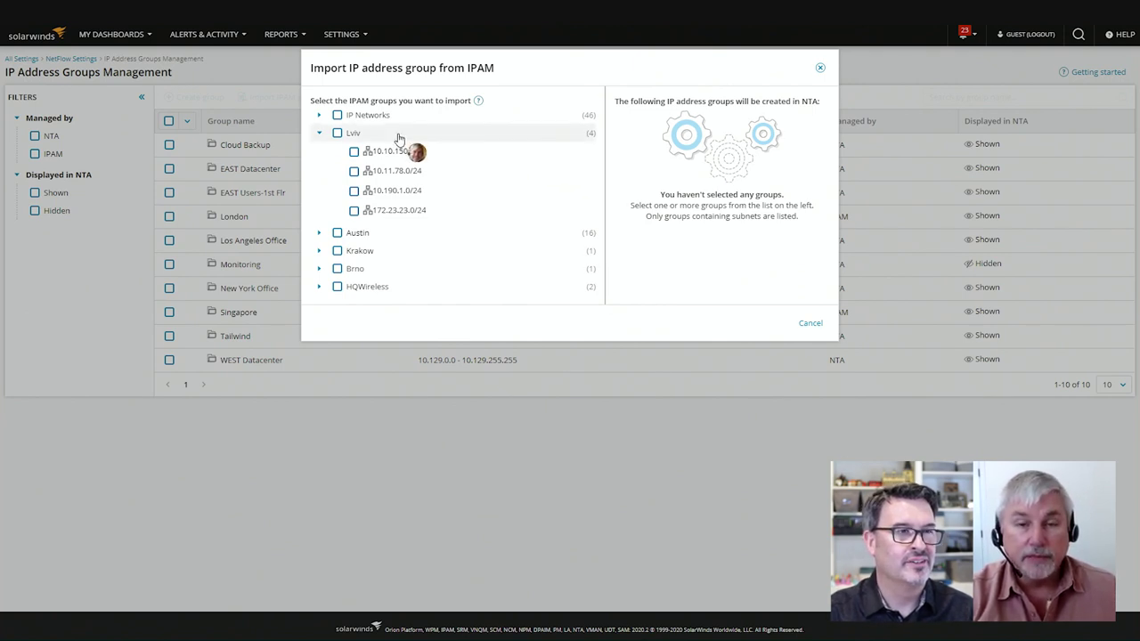
pyautogui.click(353, 151)
pyautogui.click(353, 171)
pyautogui.click(354, 190)
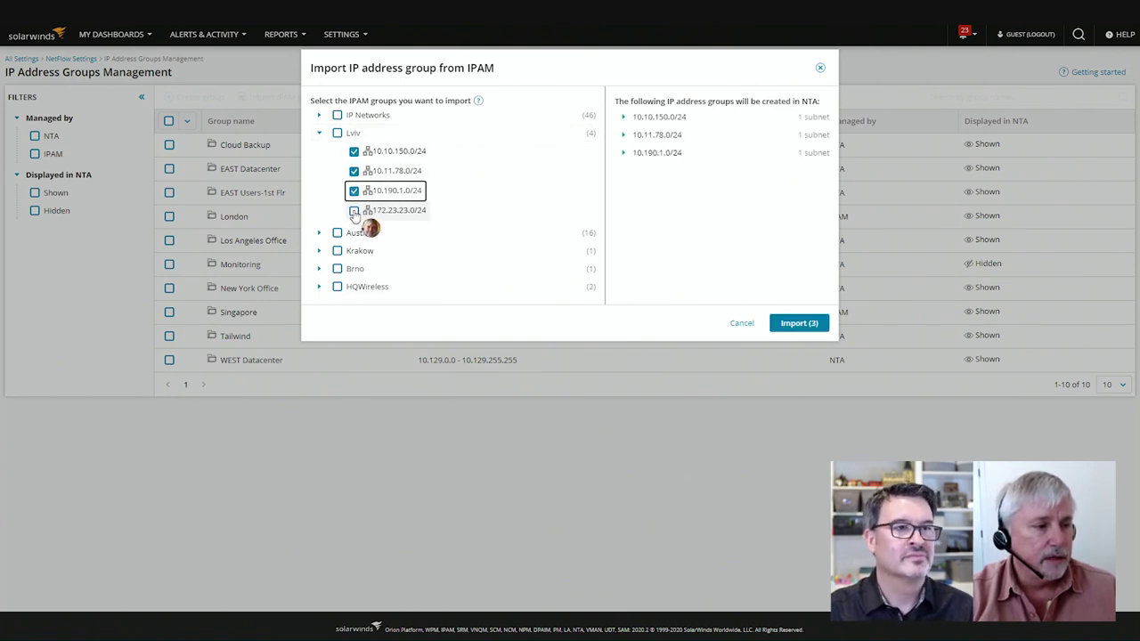
pyautogui.click(353, 210)
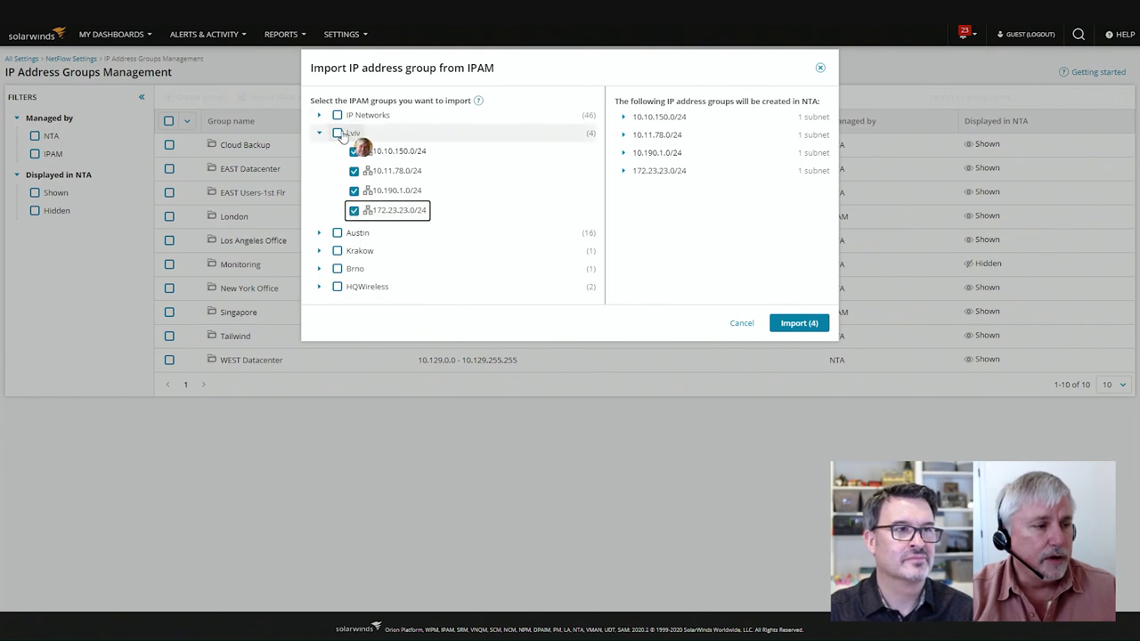
pyautogui.click(338, 133)
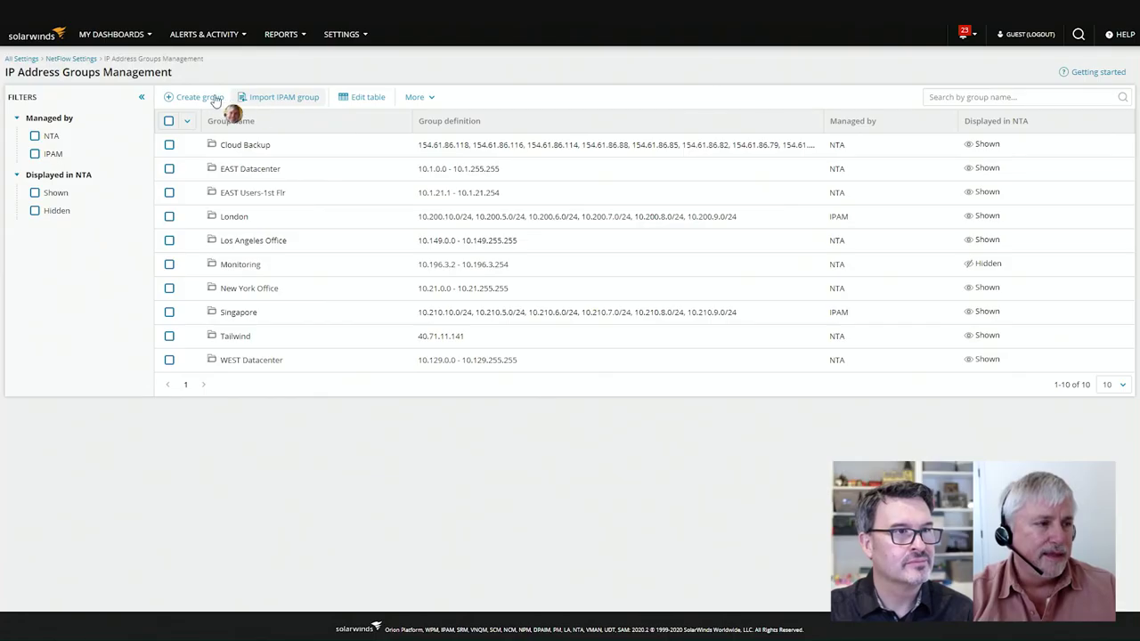
# Start a new IP address group, enter a group name, look over the available definition types, and cancel the group
pyautogui.click(200, 97)
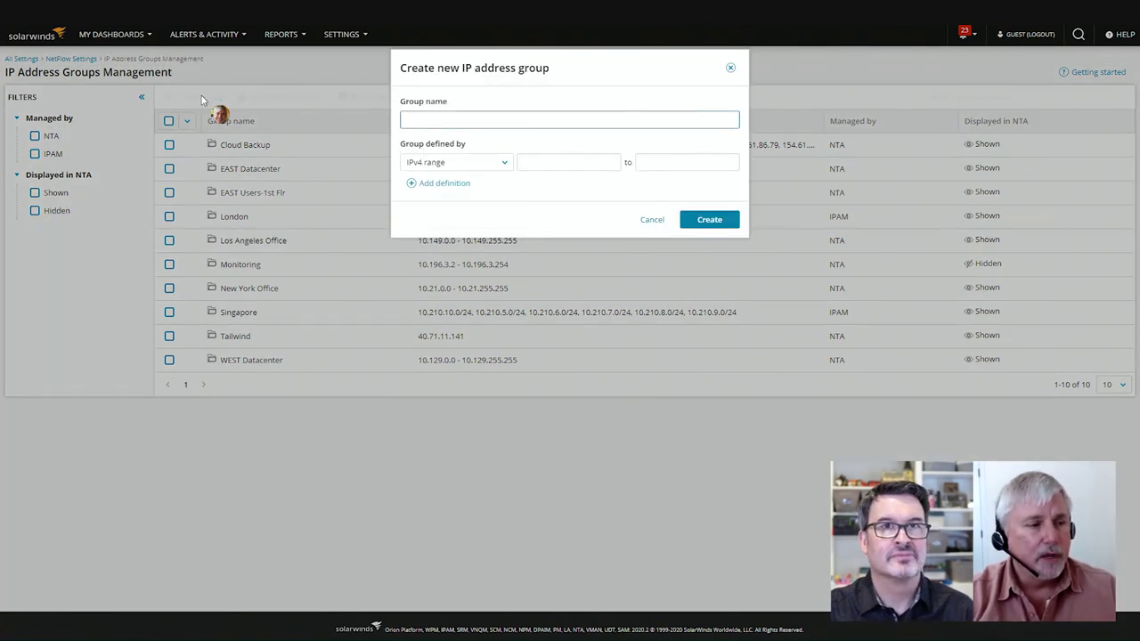
pyautogui.click(505, 170)
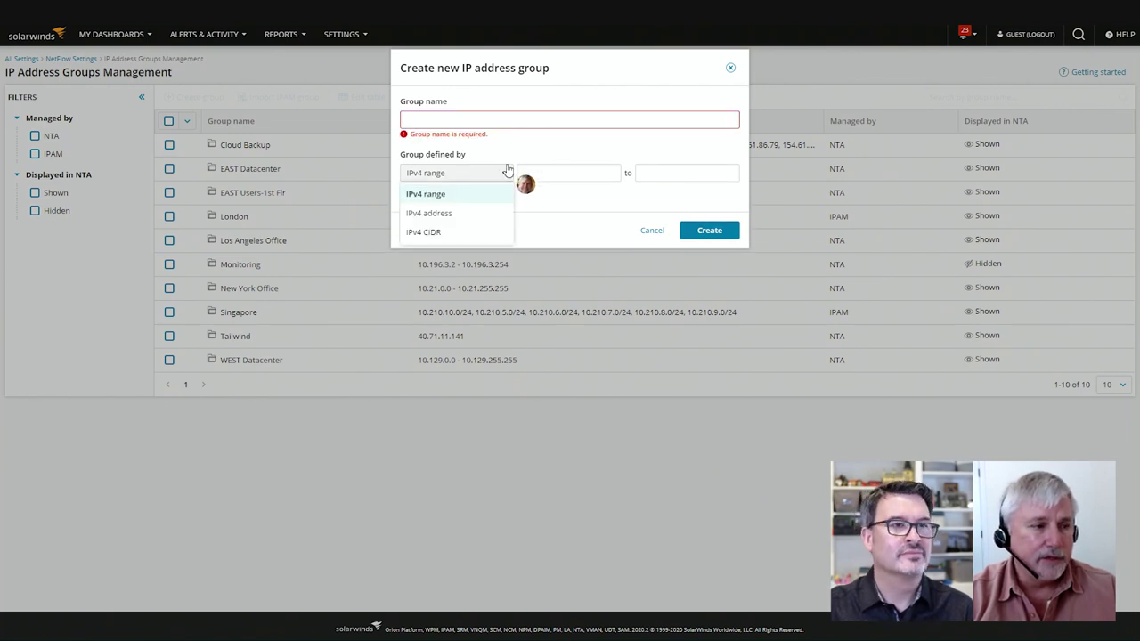
pyautogui.click(509, 118)
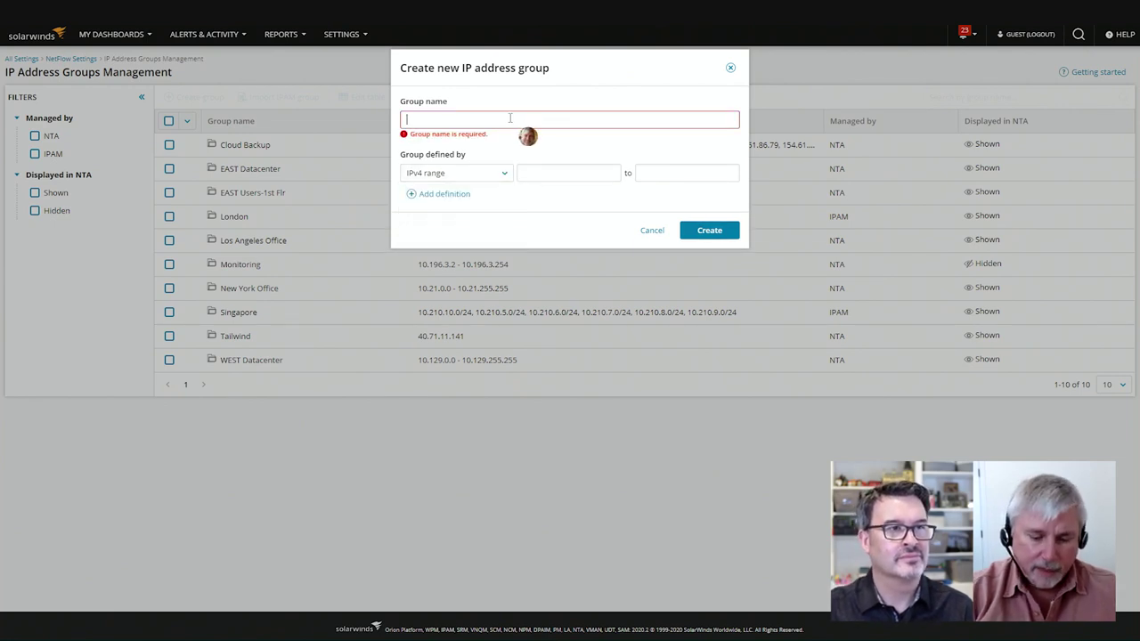
pyautogui.write('joer')
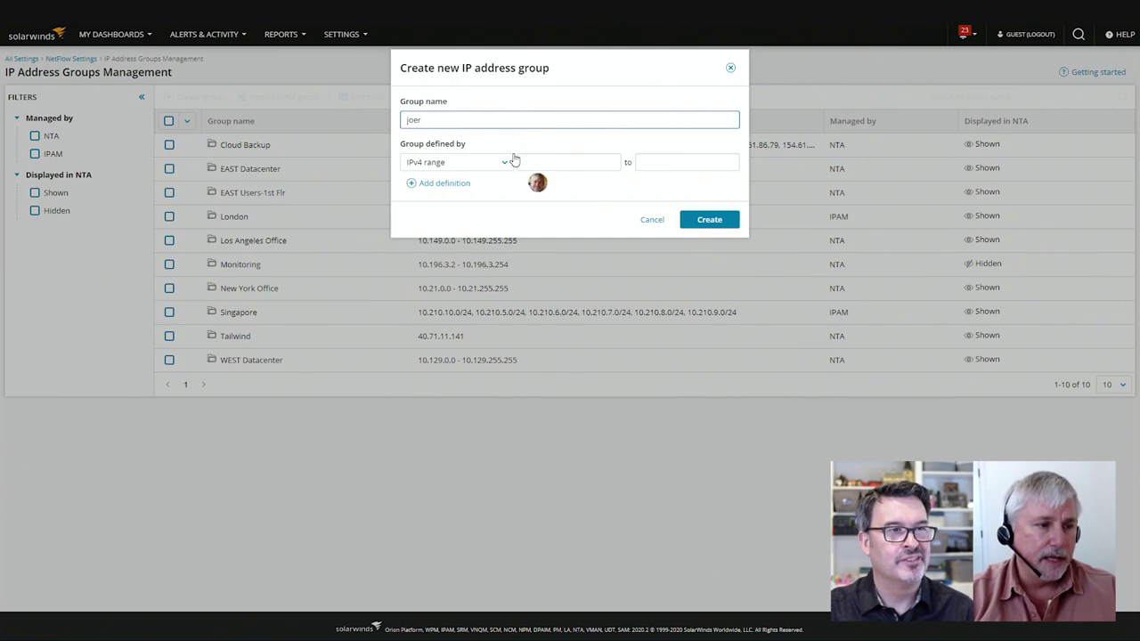
pyautogui.click(505, 169)
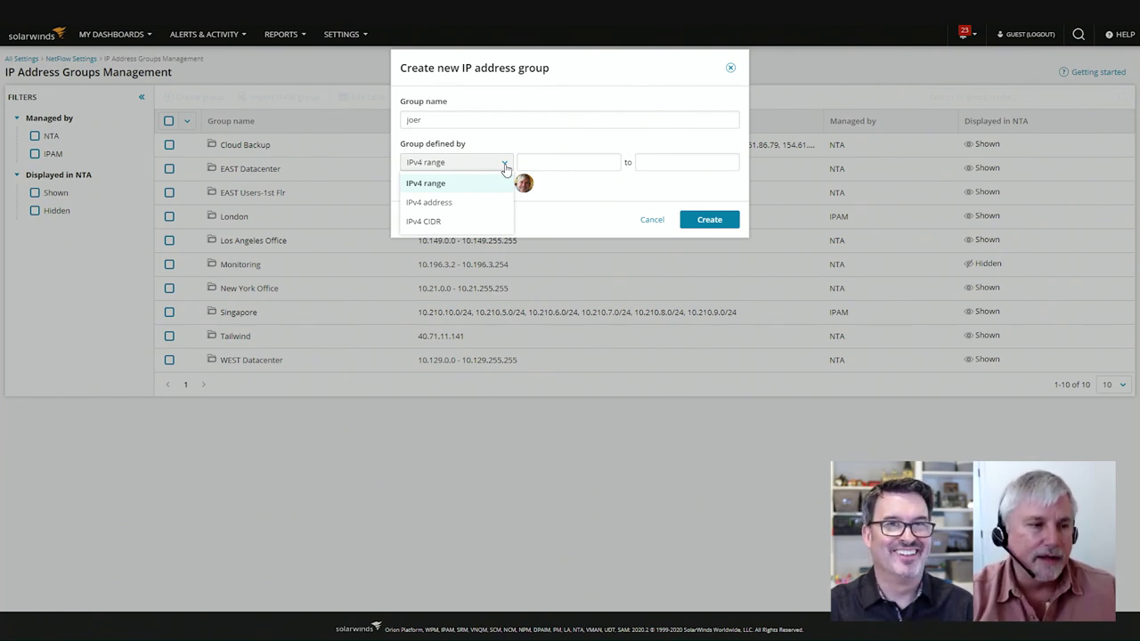
pyautogui.click(656, 220)
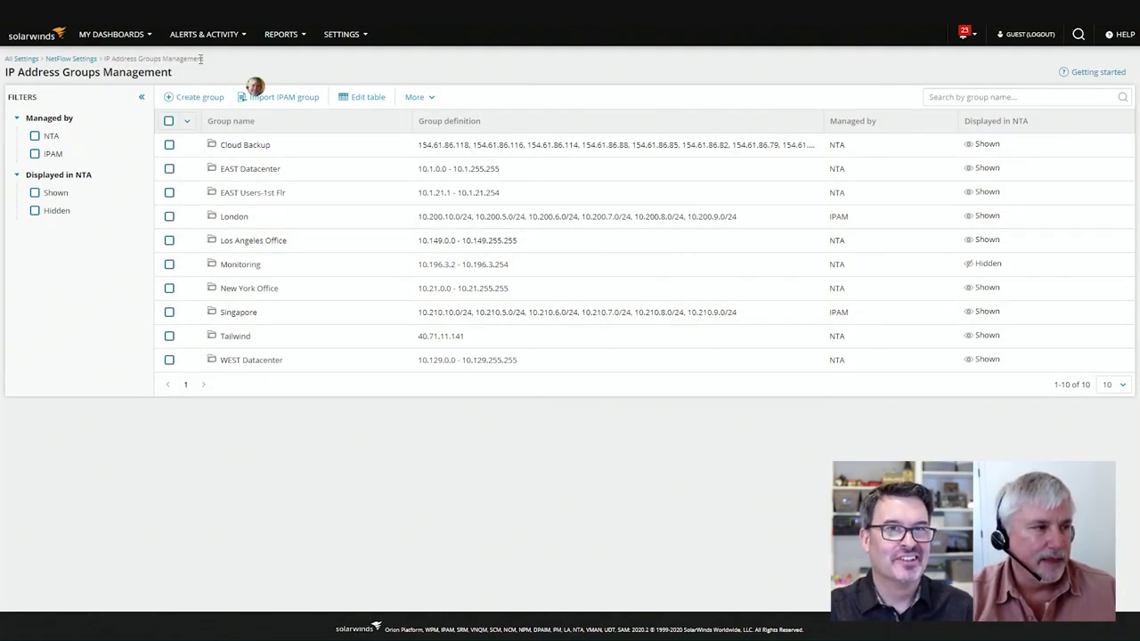
# Return to the NetFlow Traffic Analyzer summary and expand the Flow Navigator
pyautogui.moveTo(150, 39)
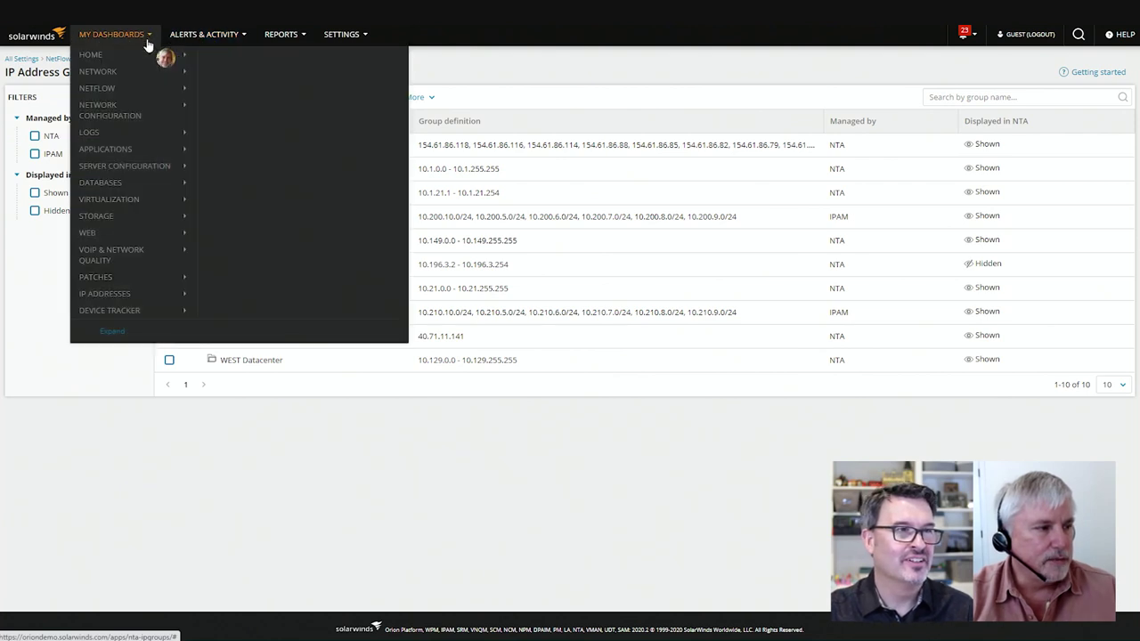
pyautogui.moveTo(133, 95)
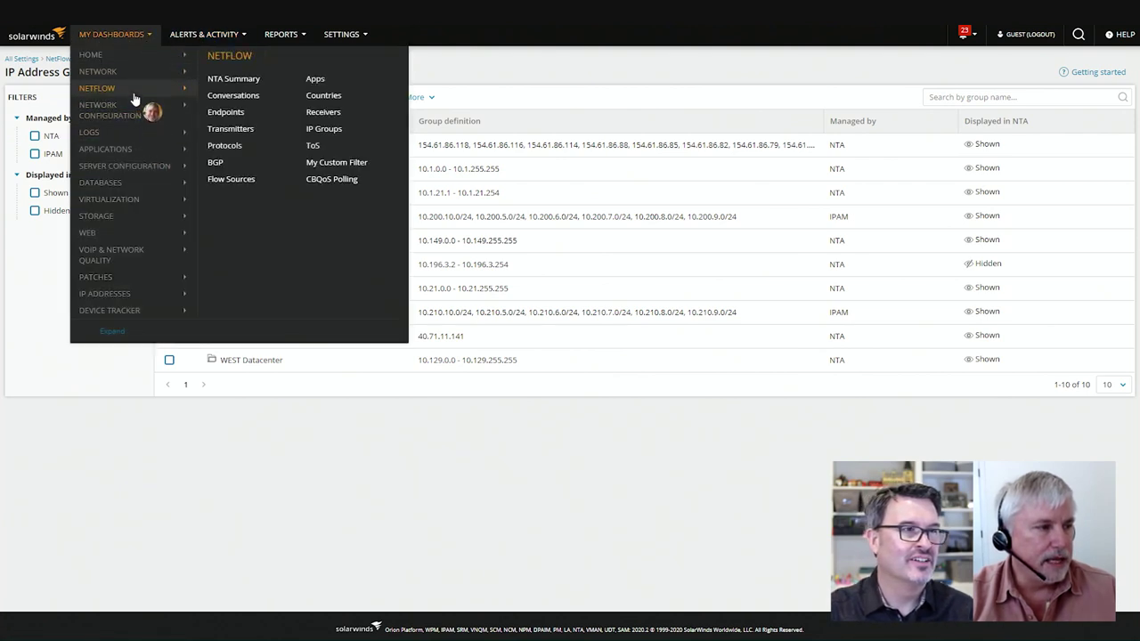
pyautogui.click(223, 81)
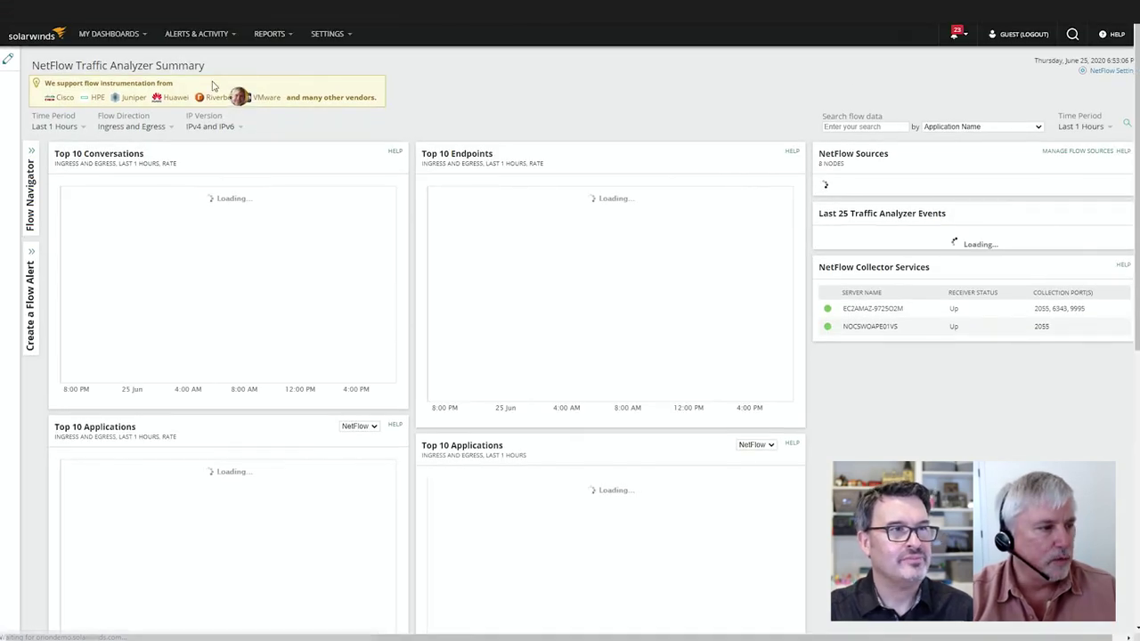
pyautogui.click(32, 153)
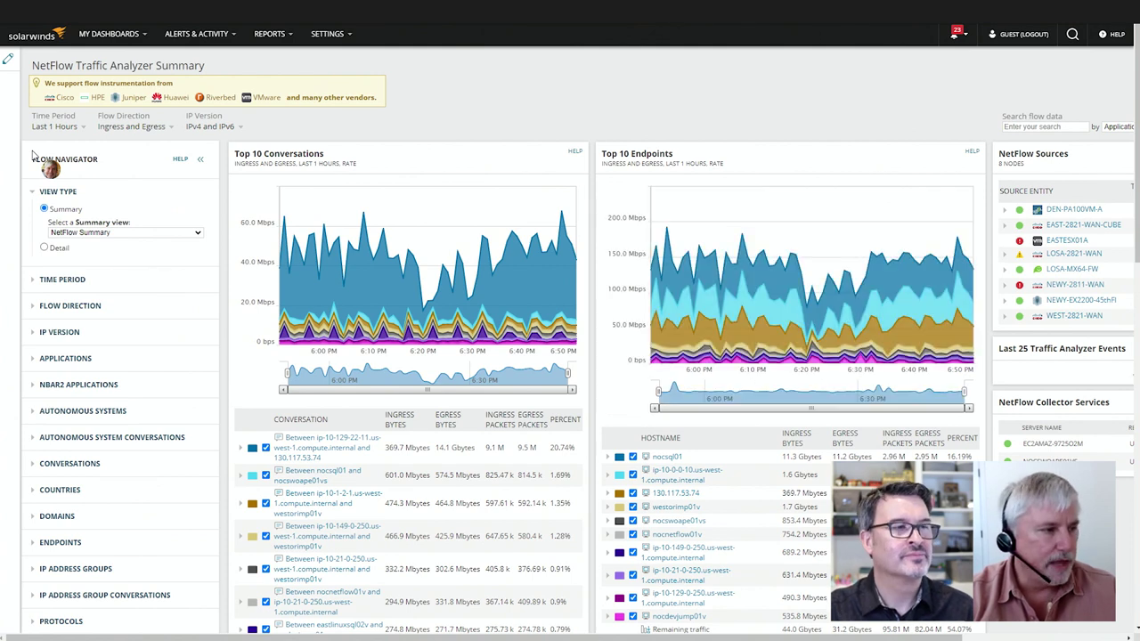
pyautogui.scroll(-1, 69, 253)
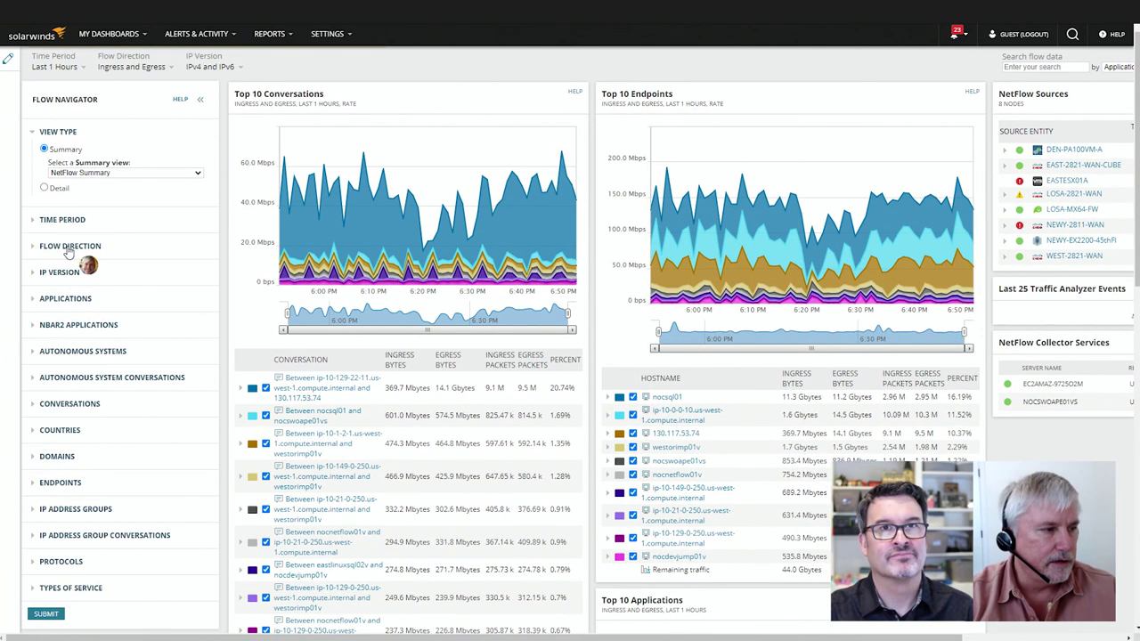
# Set the Flow Navigator to a detail view of the node EAST-2821-WAN-CUBE
pyautogui.click(44, 188)
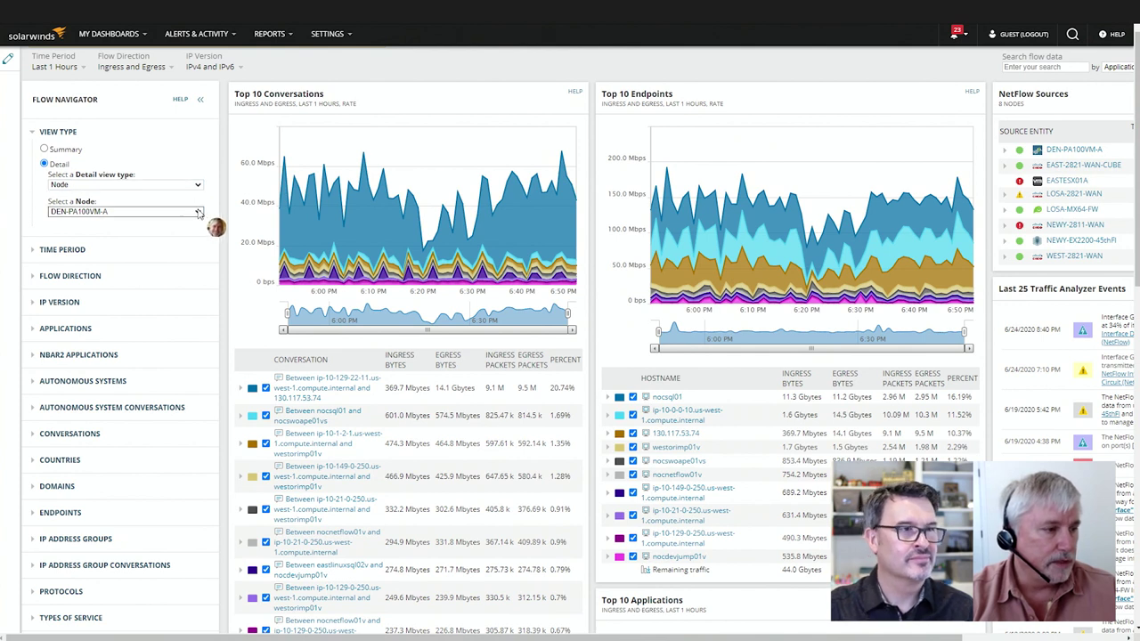
pyautogui.click(198, 212)
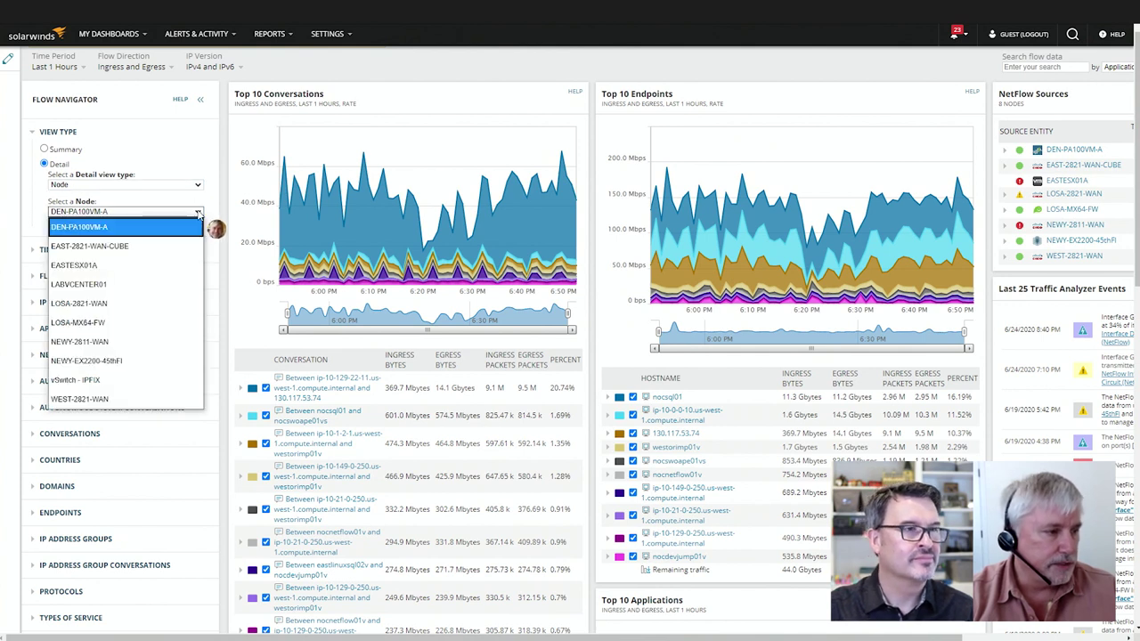
pyautogui.click(166, 247)
pyautogui.scroll(-3, 169, 252)
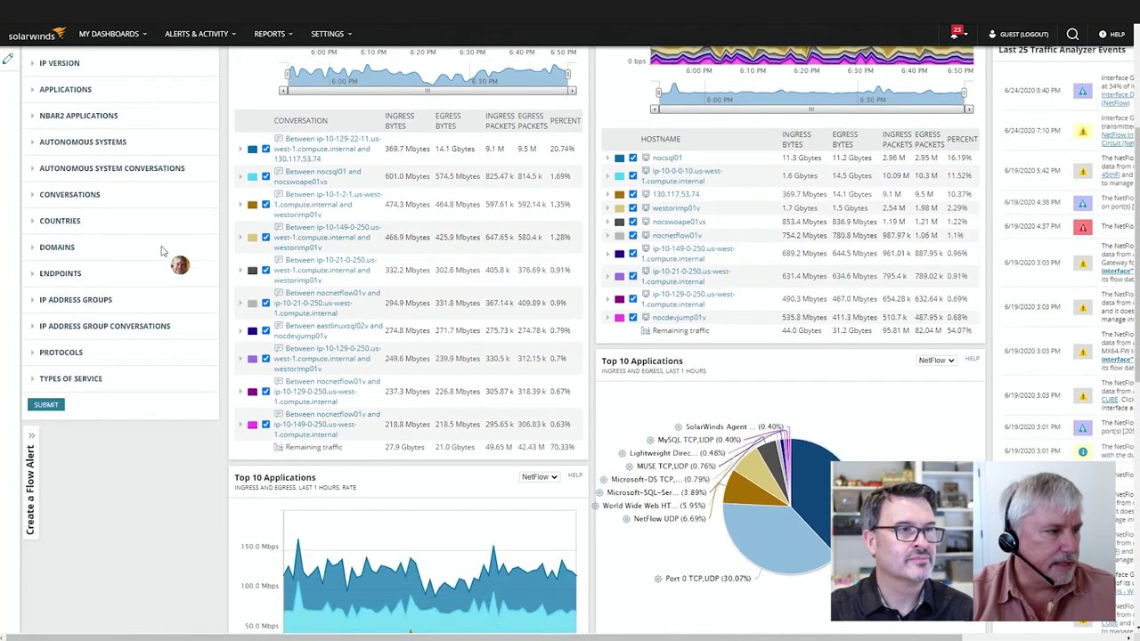
pyautogui.scroll(3, 57, 106)
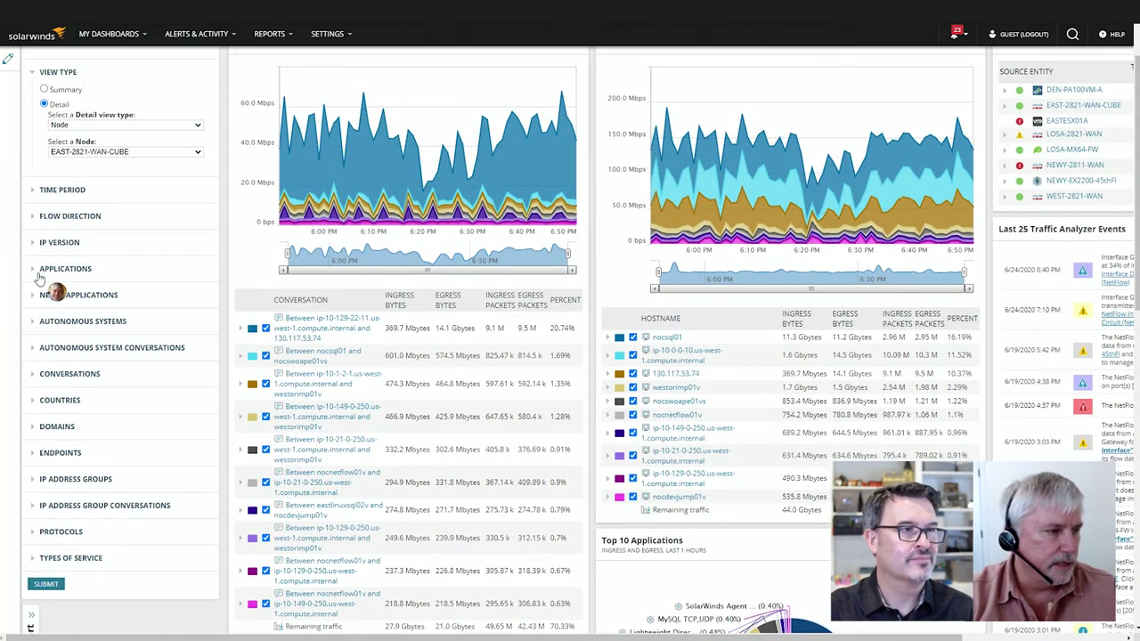
# Add an application filter to the Flow Navigator that includes port 443
pyautogui.click(33, 270)
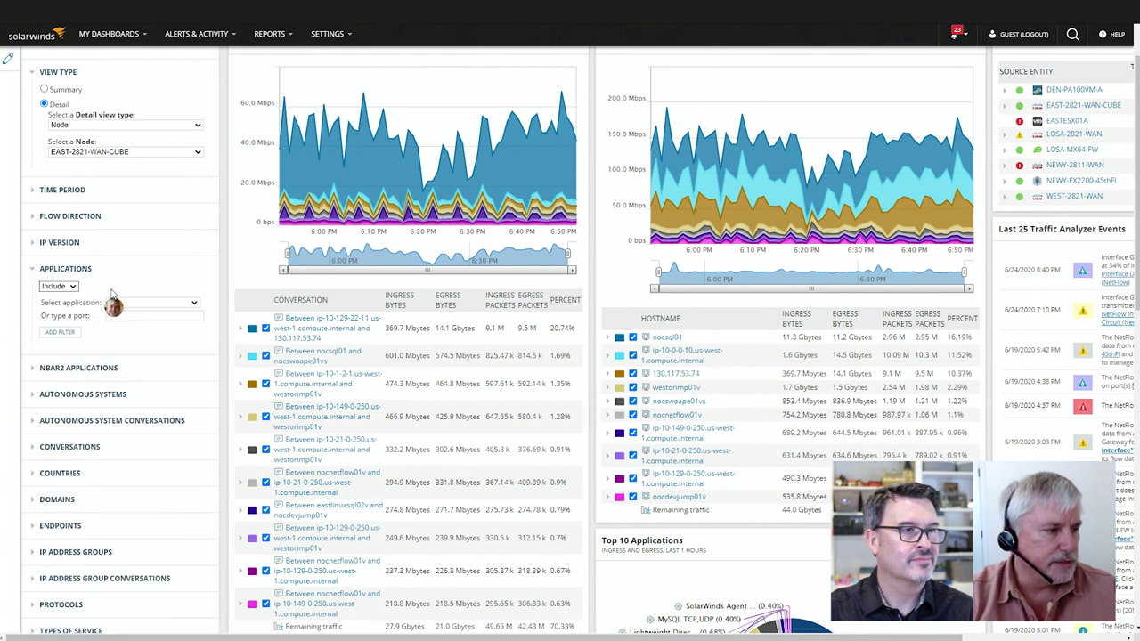
pyautogui.click(126, 317)
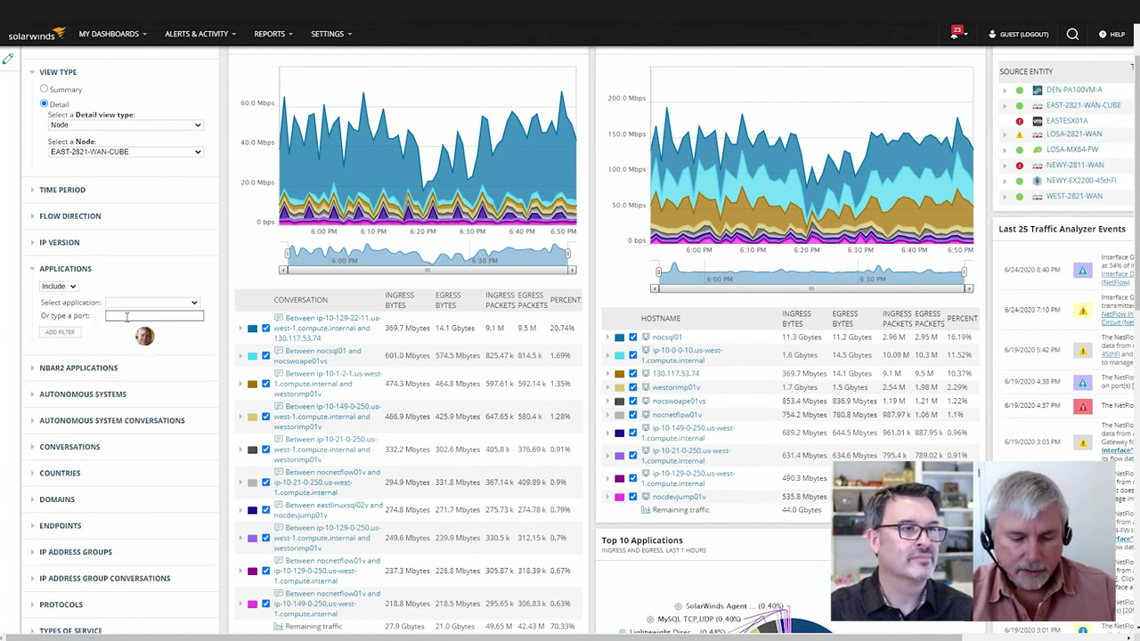
pyautogui.write('443')
pyautogui.click(49, 331)
# Add the EAST Datacenter IP address group as an include filter in the Flow Navigator and submit the filters
pyautogui.scroll(-1, 155, 346)
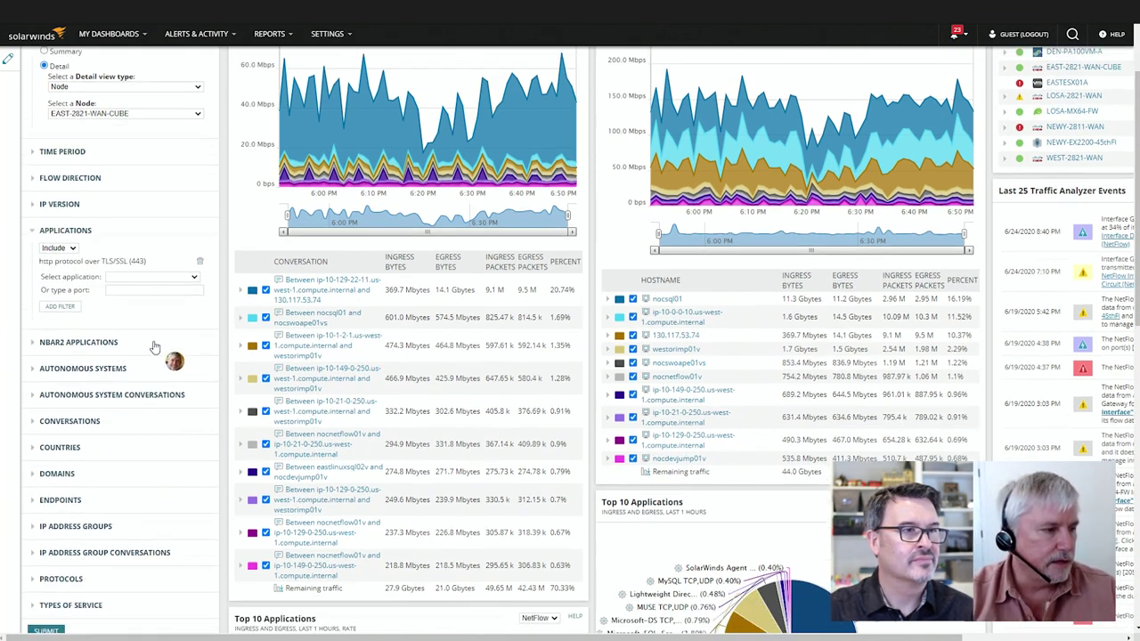
pyautogui.scroll(-4, 154, 346)
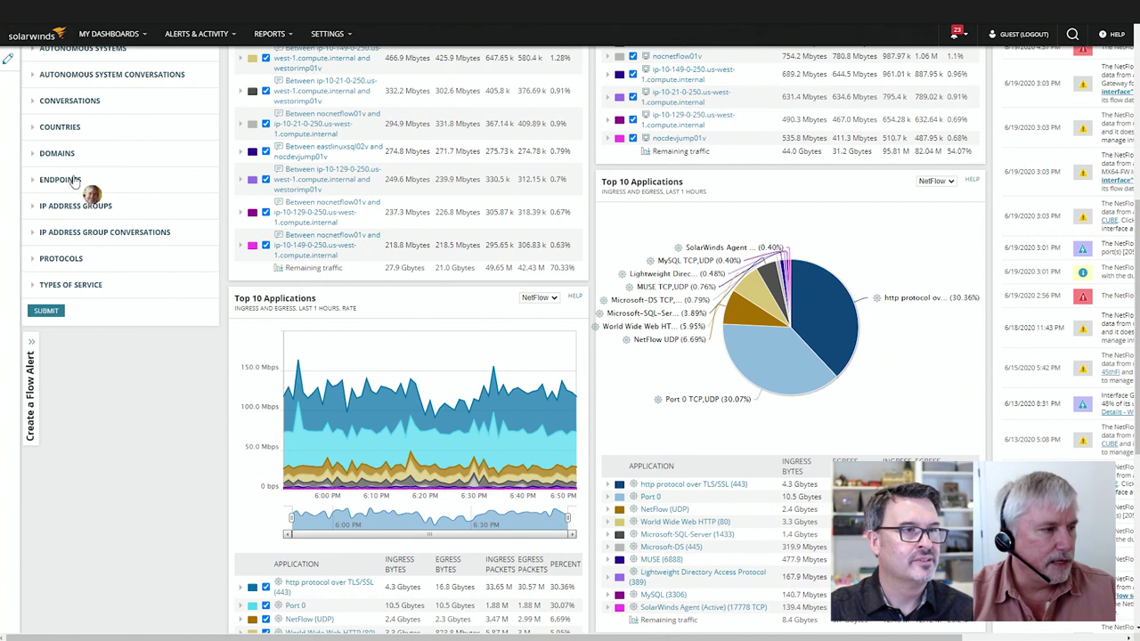
pyautogui.click(37, 210)
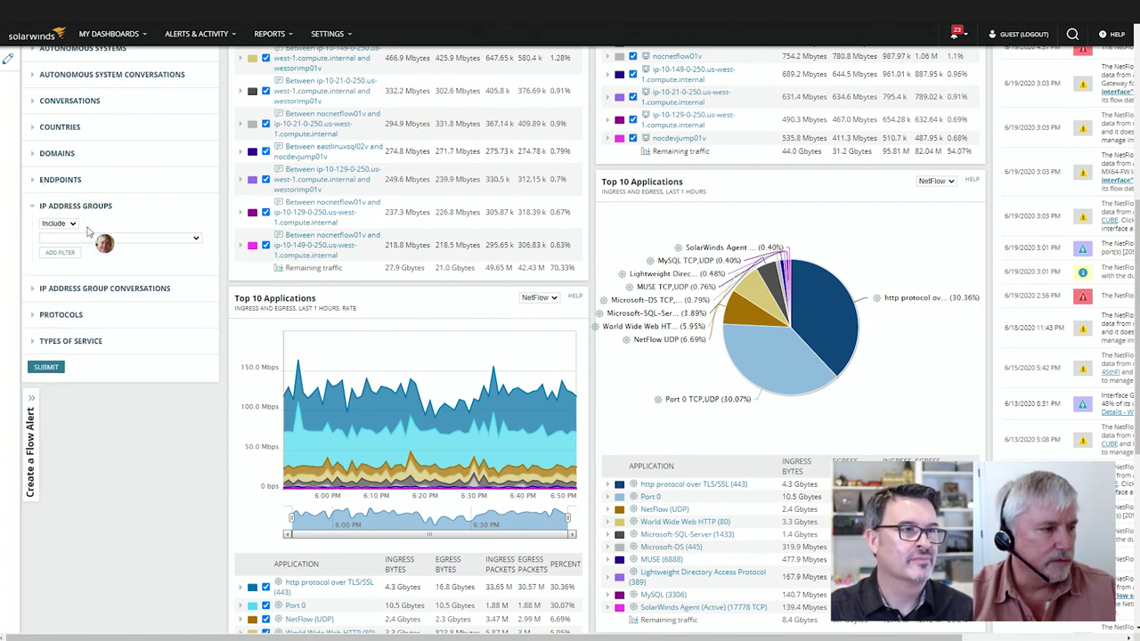
pyautogui.click(196, 239)
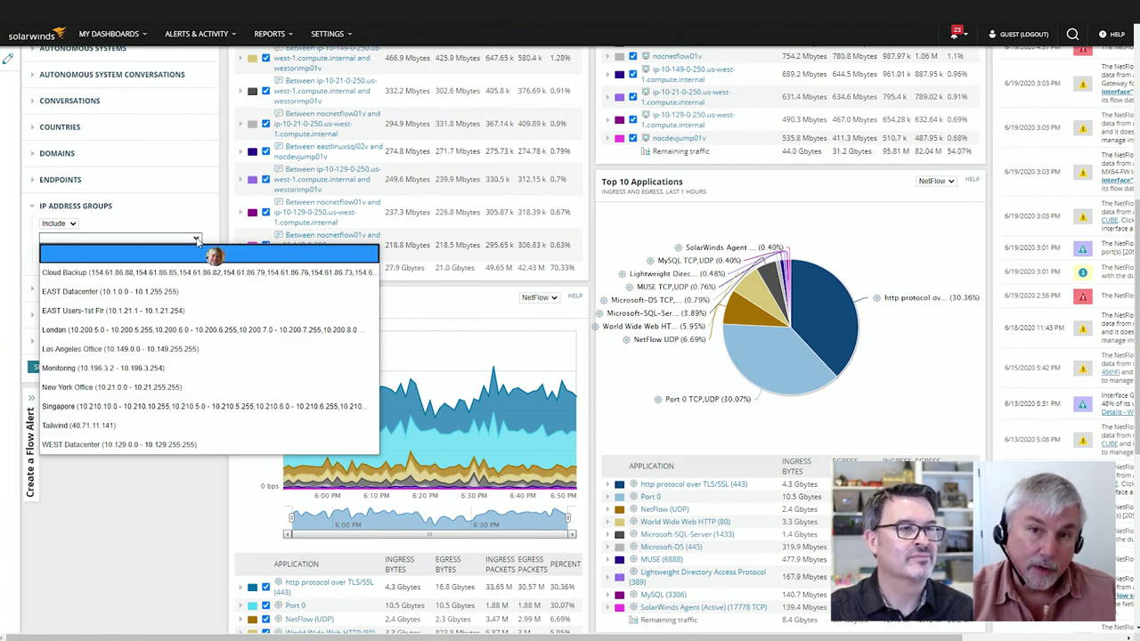
pyautogui.click(171, 292)
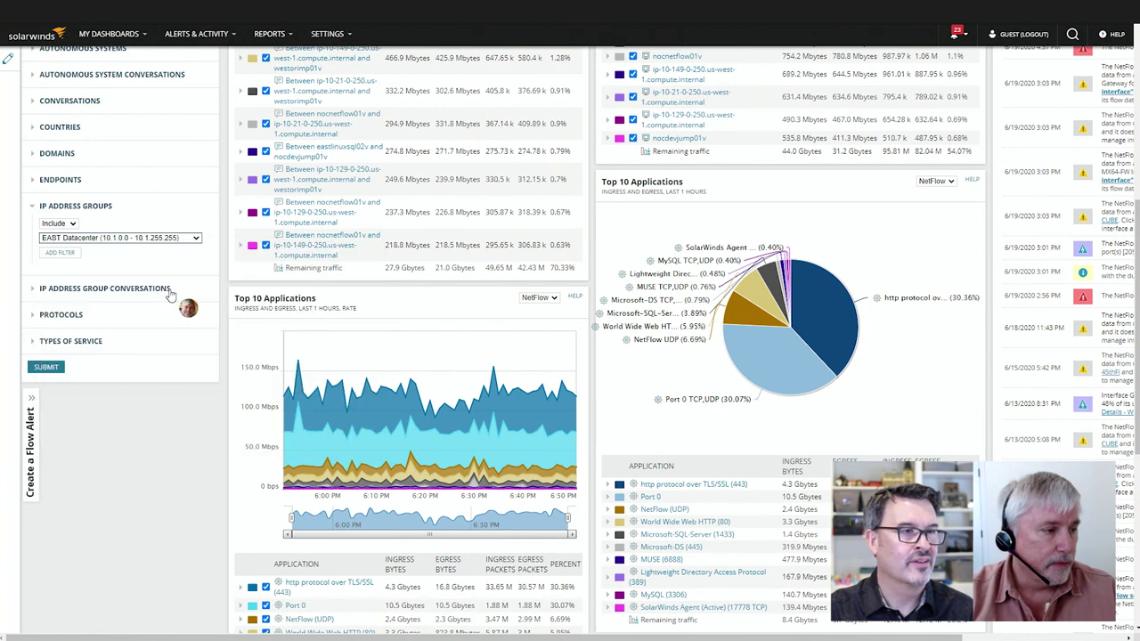
pyautogui.click(61, 253)
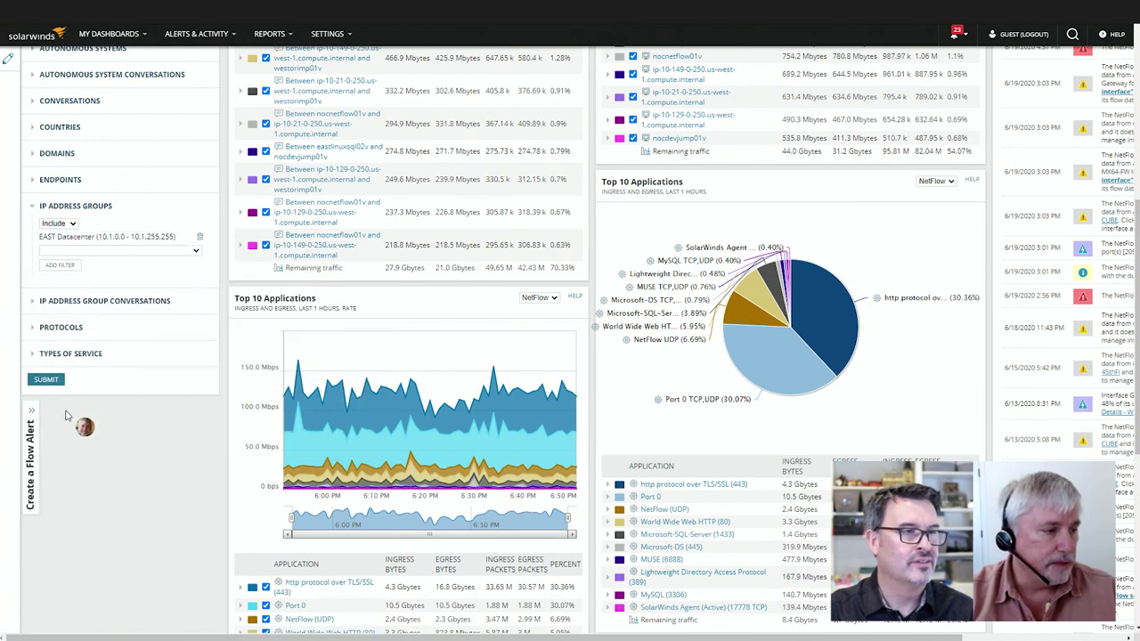
pyautogui.click(49, 381)
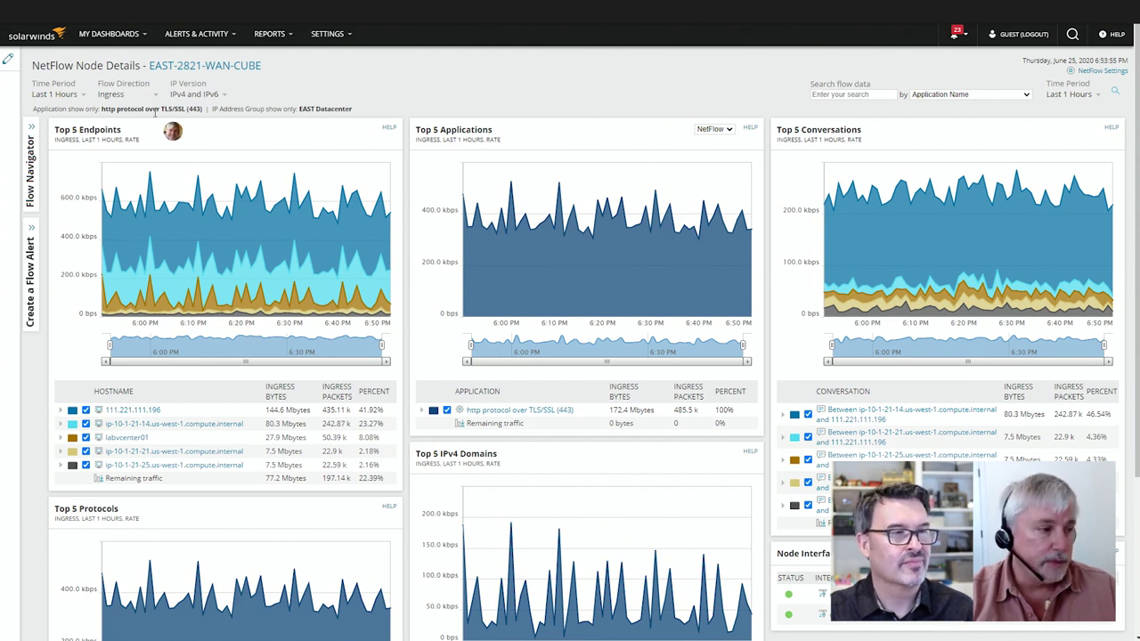
# Open the flow alert form, and replace the EAST Datacenter filter with an included endpoint 111.221.111.196 in the Flow Navigator
pyautogui.click(31, 237)
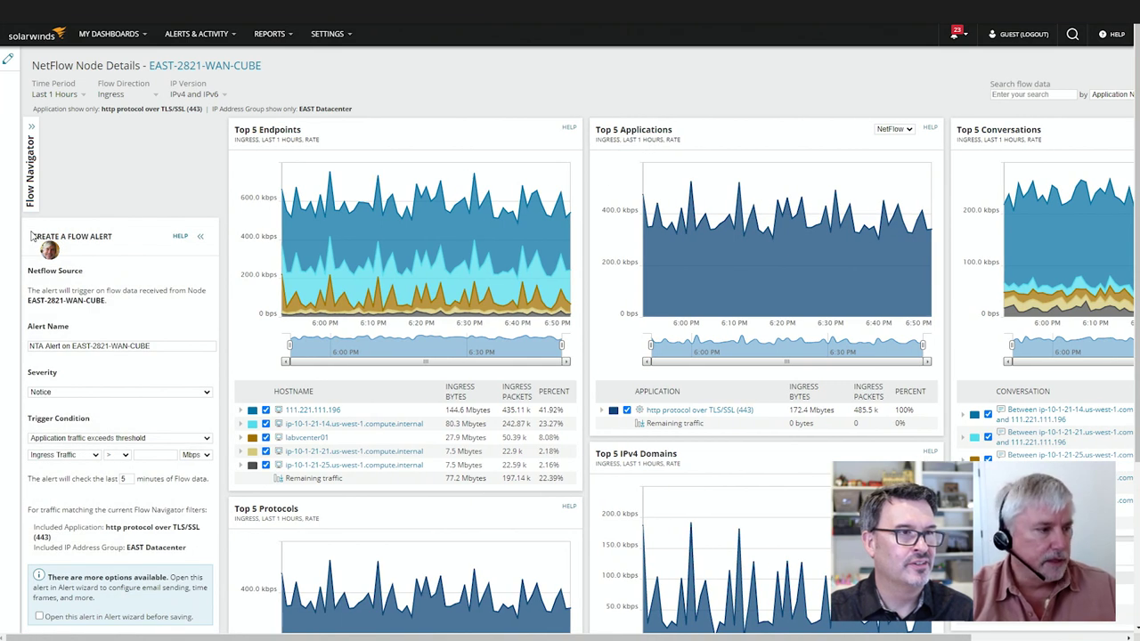
pyautogui.scroll(-5, 111, 451)
pyautogui.scroll(3, 145, 242)
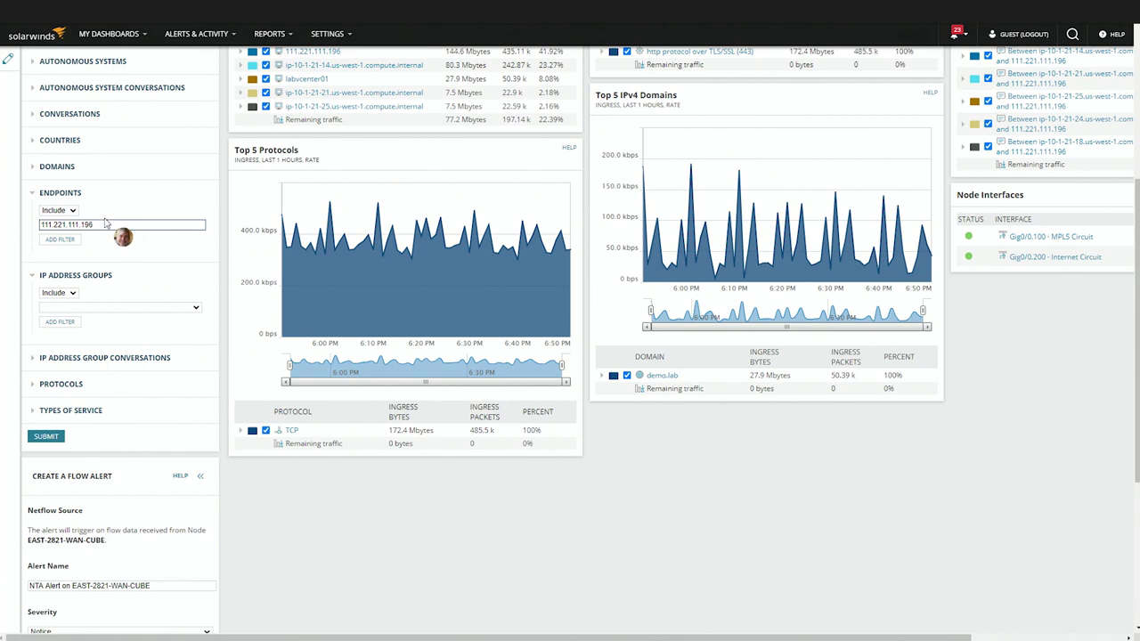
pyautogui.click(58, 240)
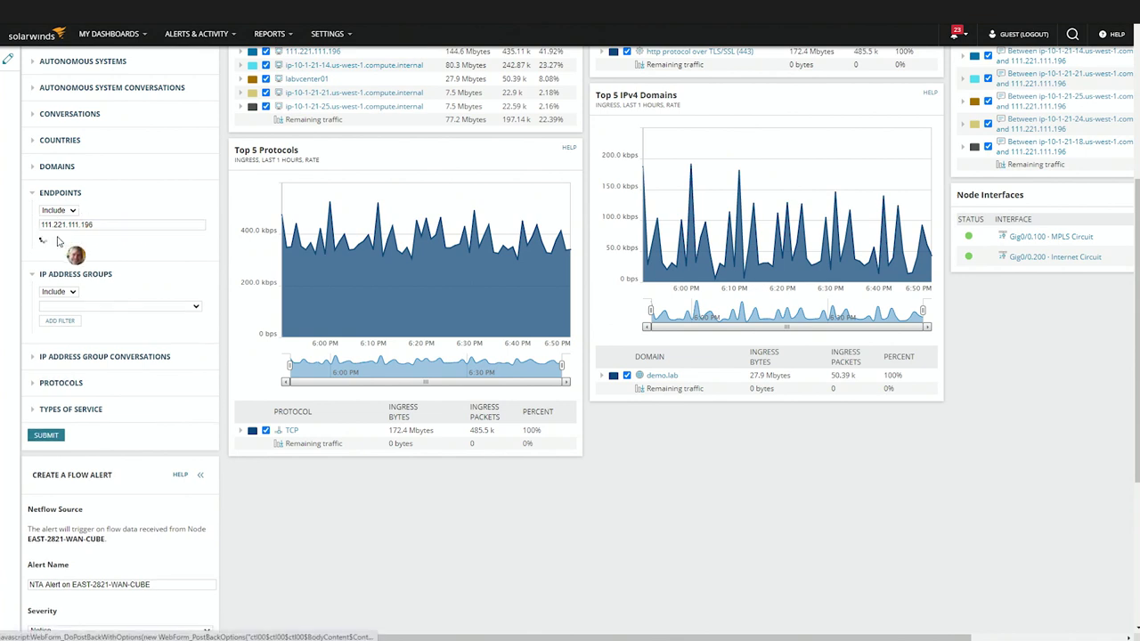
pyautogui.scroll(-3, 142, 285)
pyautogui.click(45, 270)
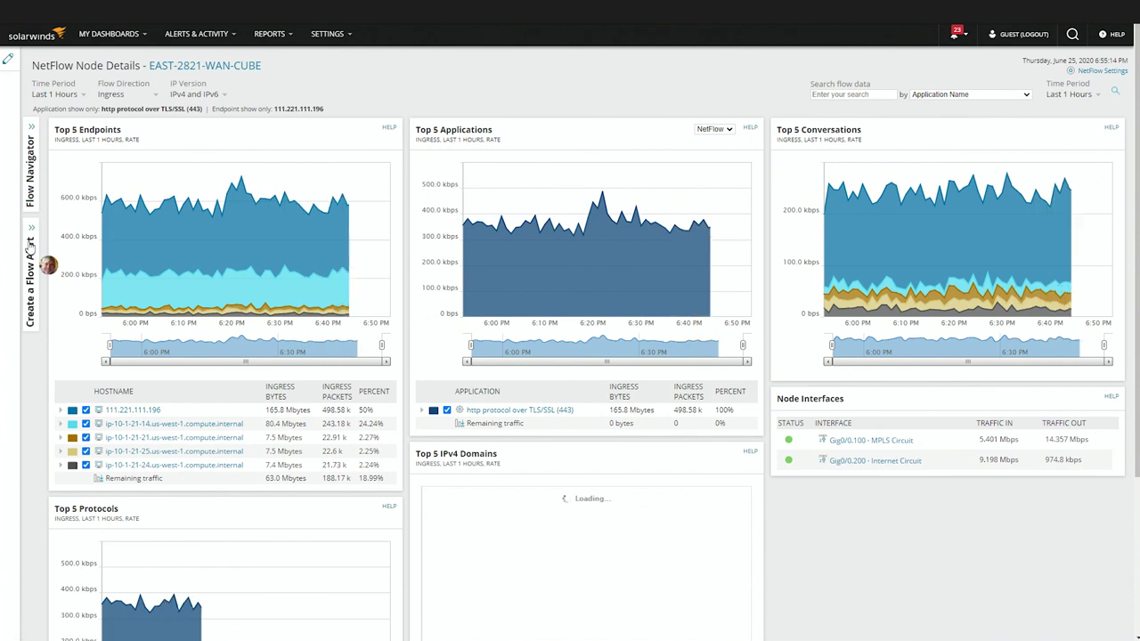
# Set the flow alert's trigger condition for EAST-2821-WAN-CUBE to ingress traffic <= 0 bps
pyautogui.click(32, 235)
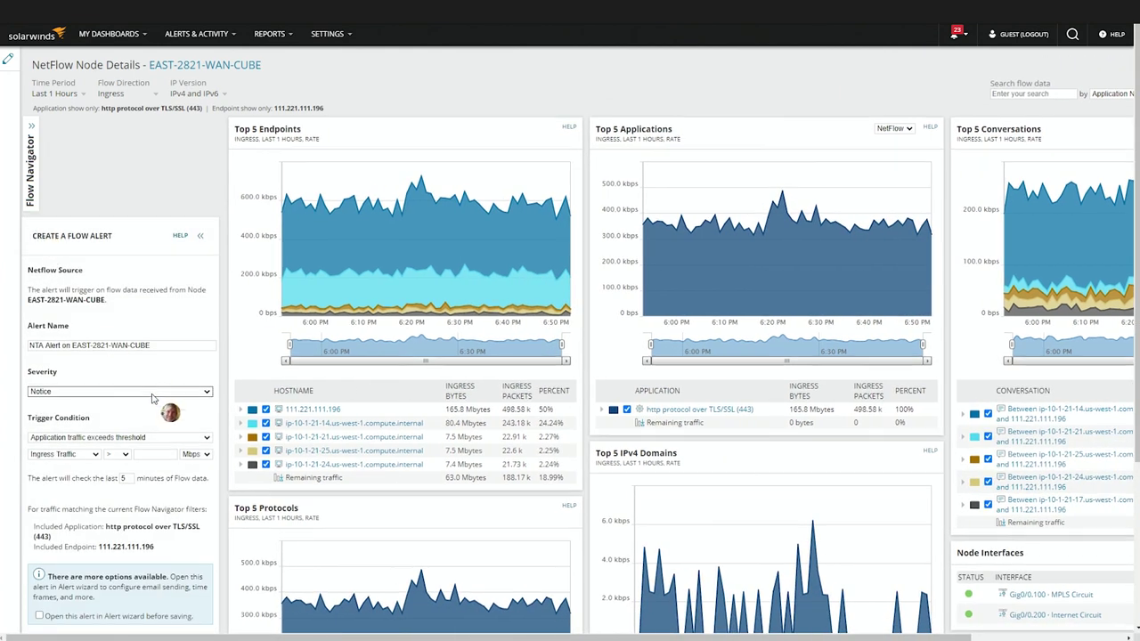
pyautogui.scroll(-3, 169, 414)
pyautogui.click(118, 229)
pyautogui.click(127, 230)
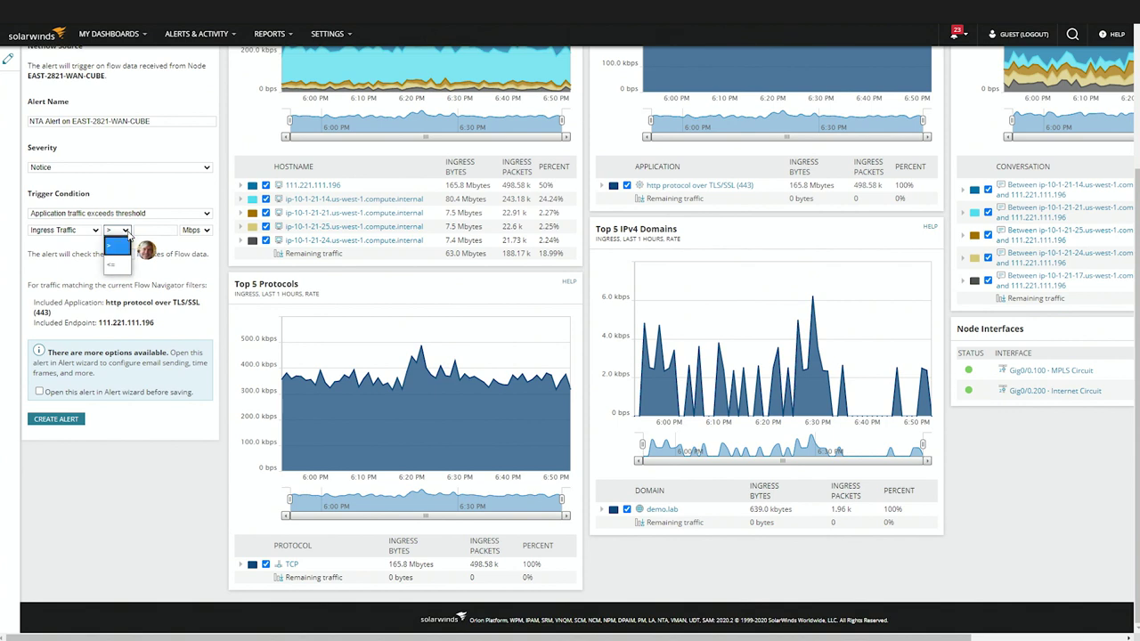
pyautogui.click(113, 270)
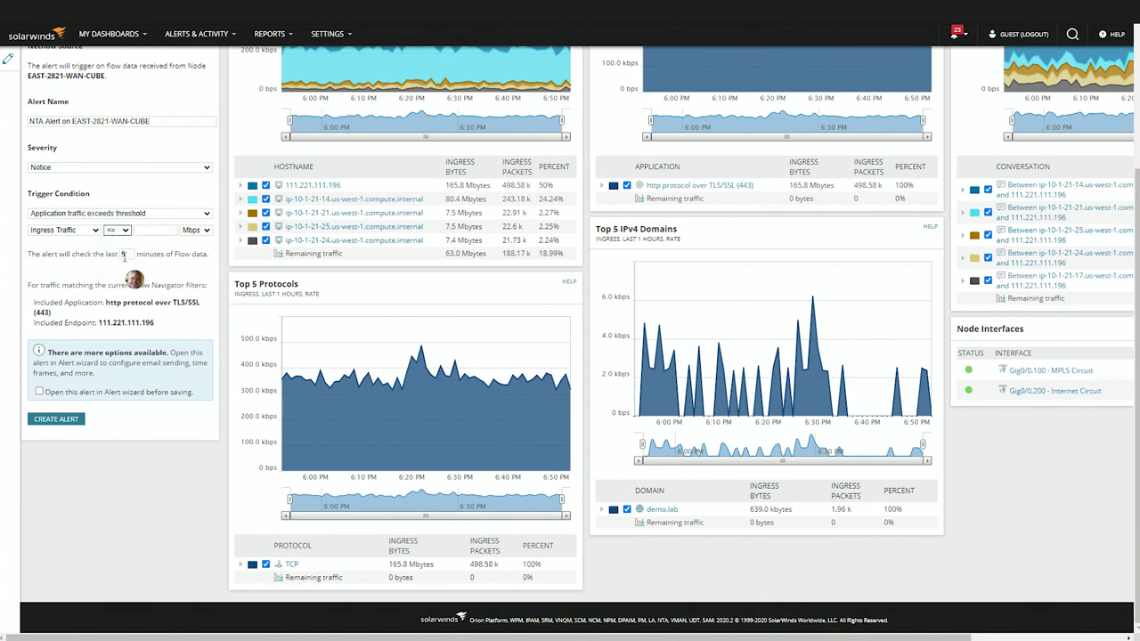
pyautogui.click(148, 230)
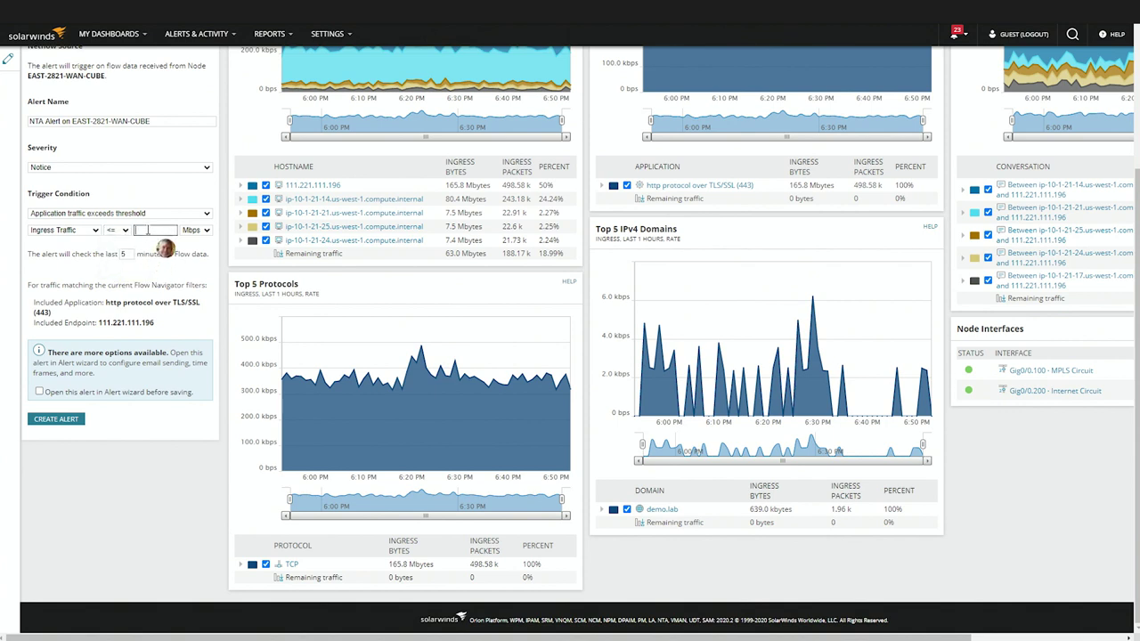
pyautogui.write('0')
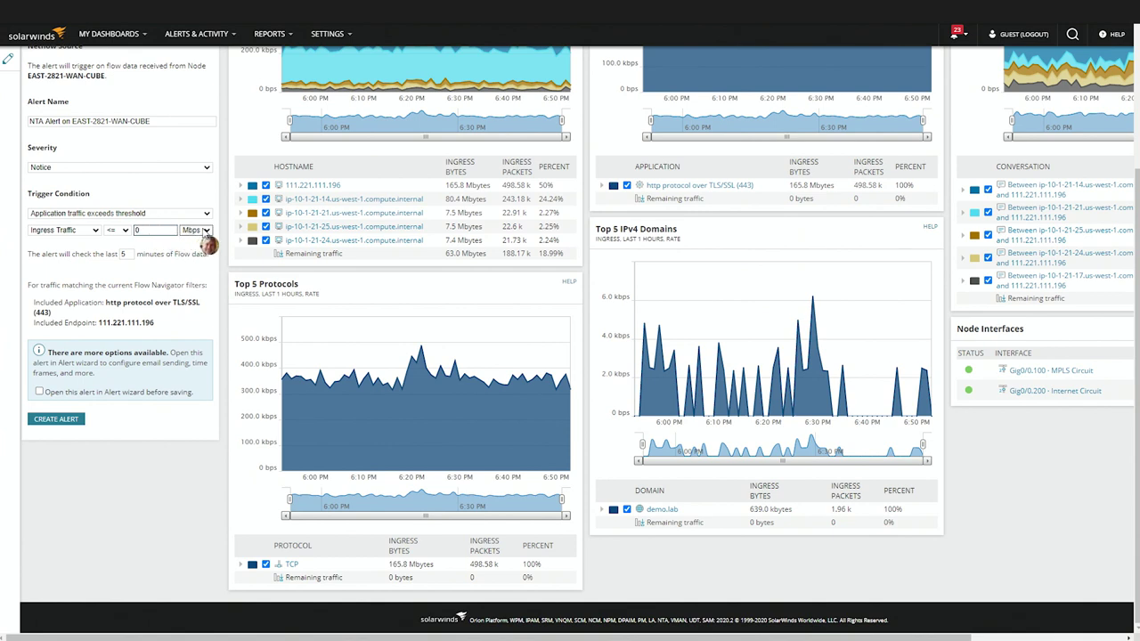
pyautogui.click(205, 231)
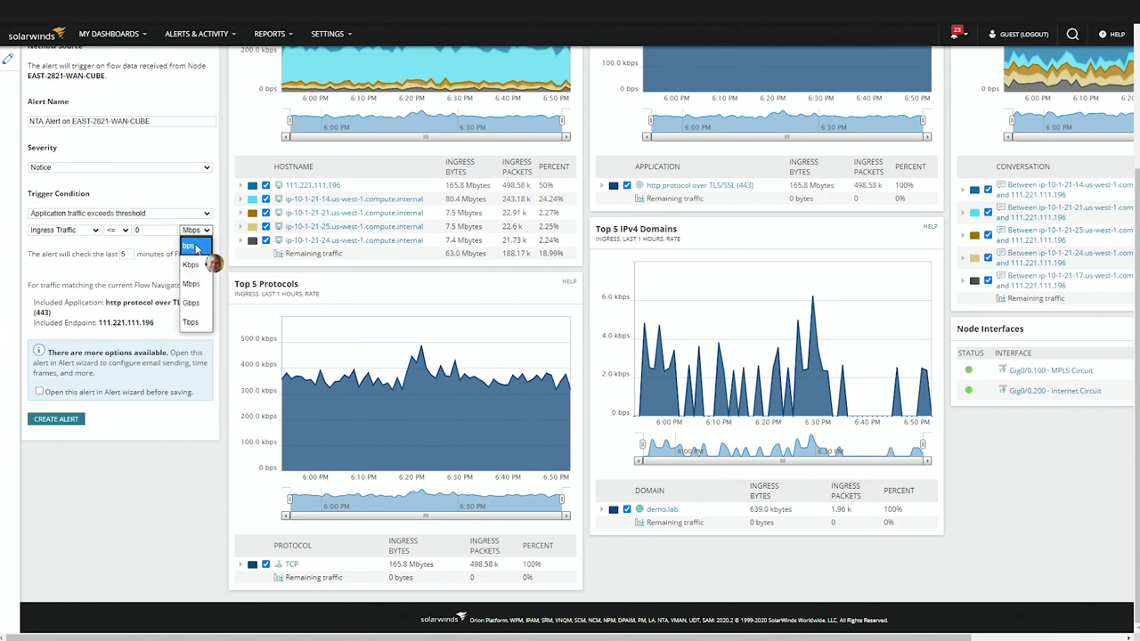
pyautogui.click(192, 246)
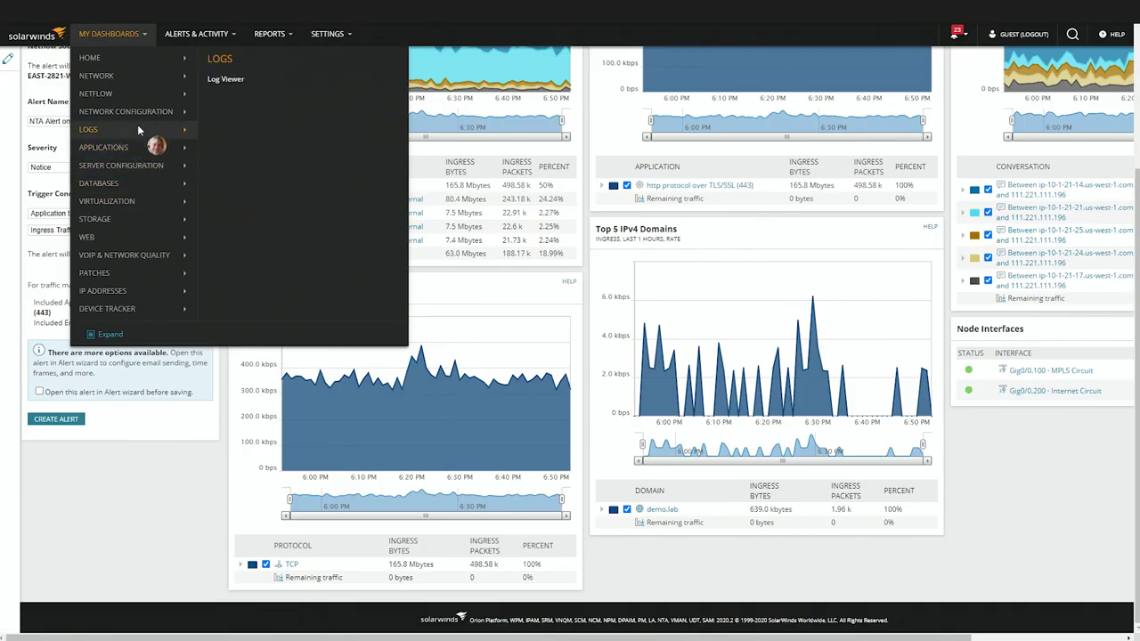
# Open the Firmware Upgrades page of the Network Configuration dashboards
pyautogui.moveTo(138, 112)
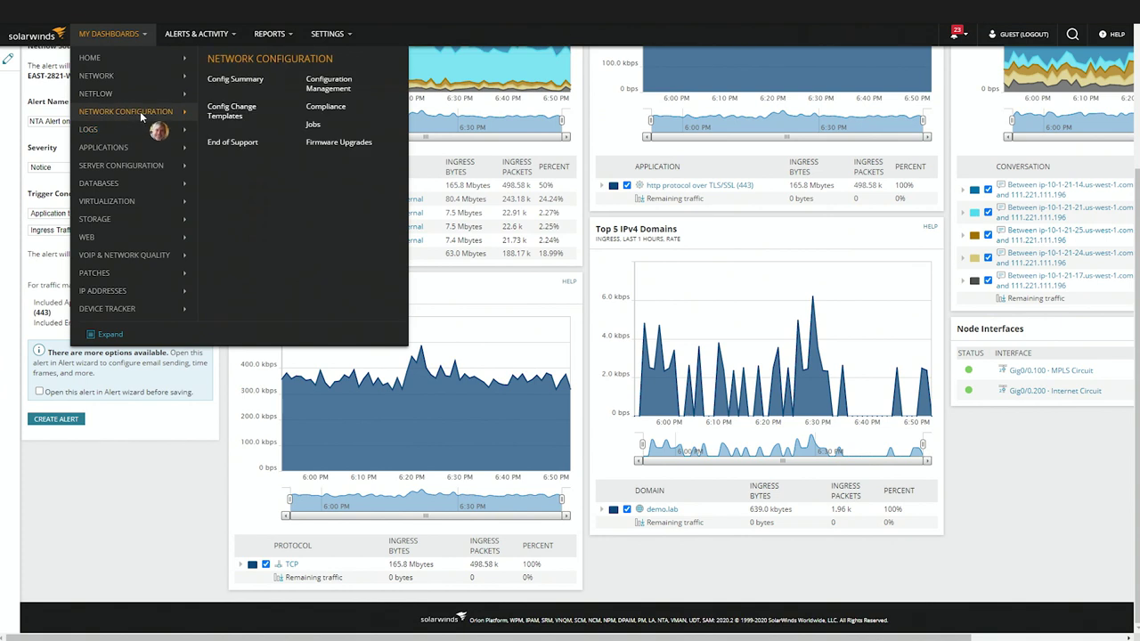
pyautogui.click(317, 145)
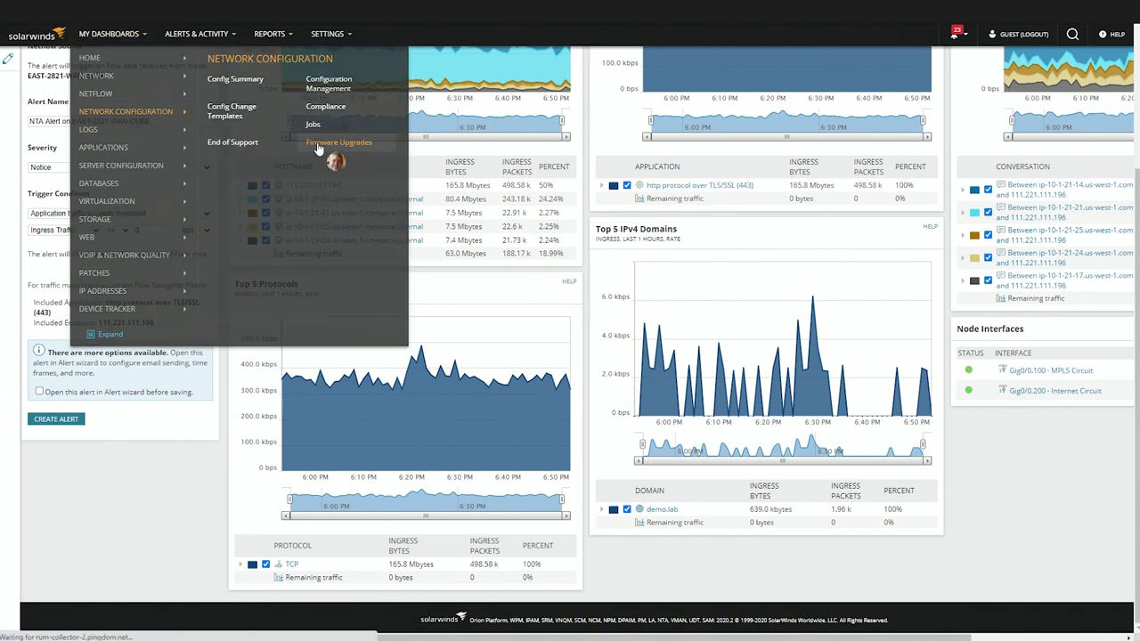
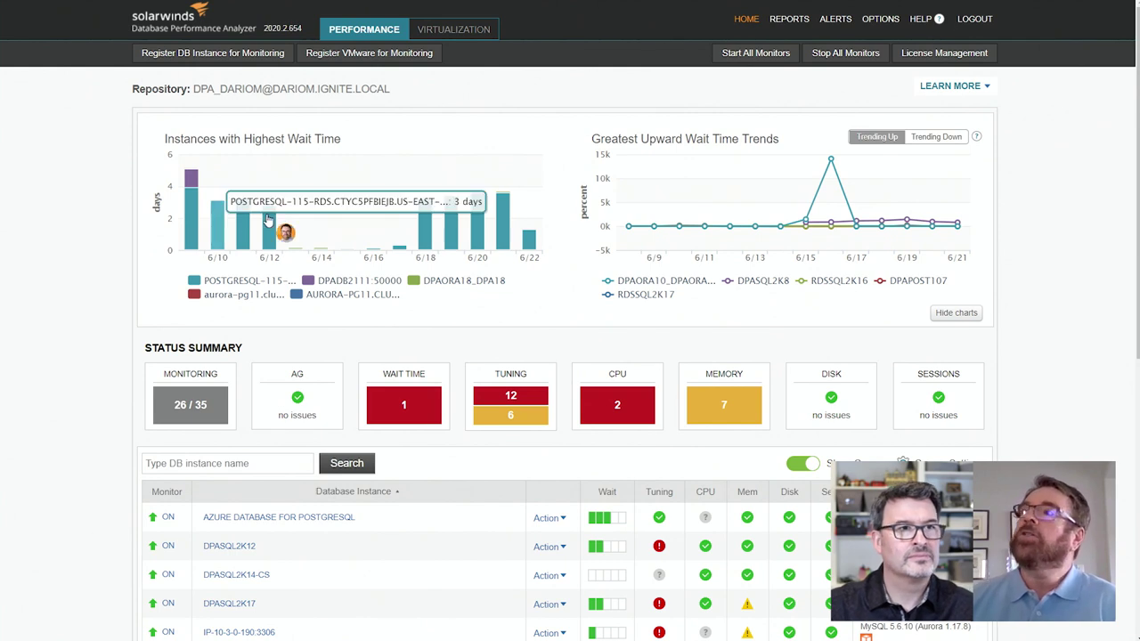
# In Database Performance Analyzer, open Trusted Certificate Management and look through the DPA trust store, Java trust store and DB certificates
pyautogui.click(882, 19)
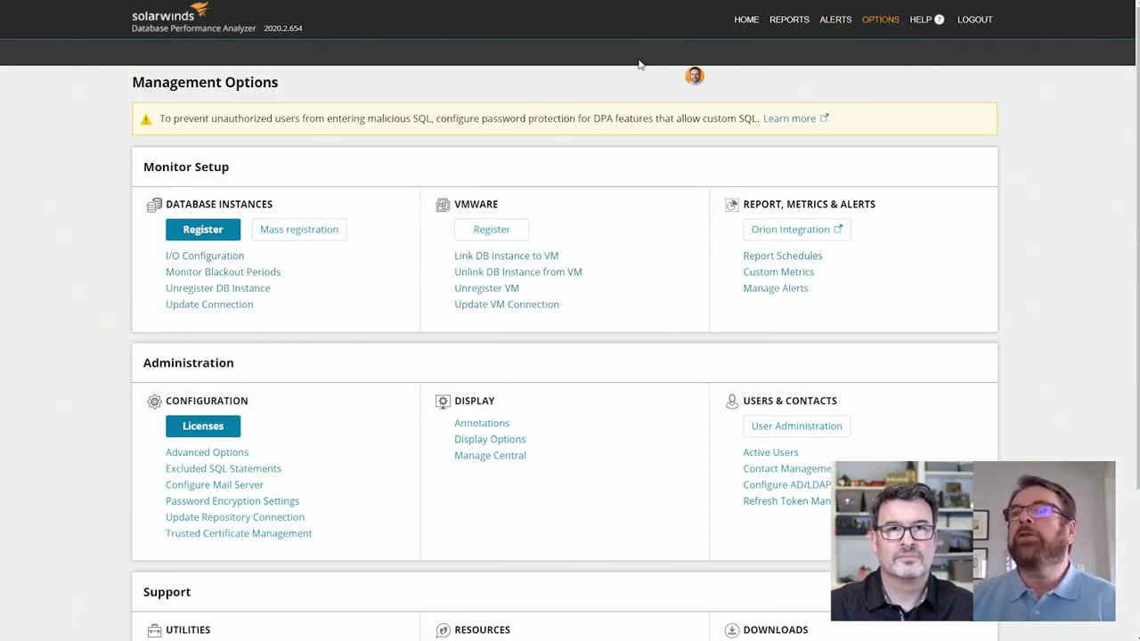
pyautogui.click(197, 231)
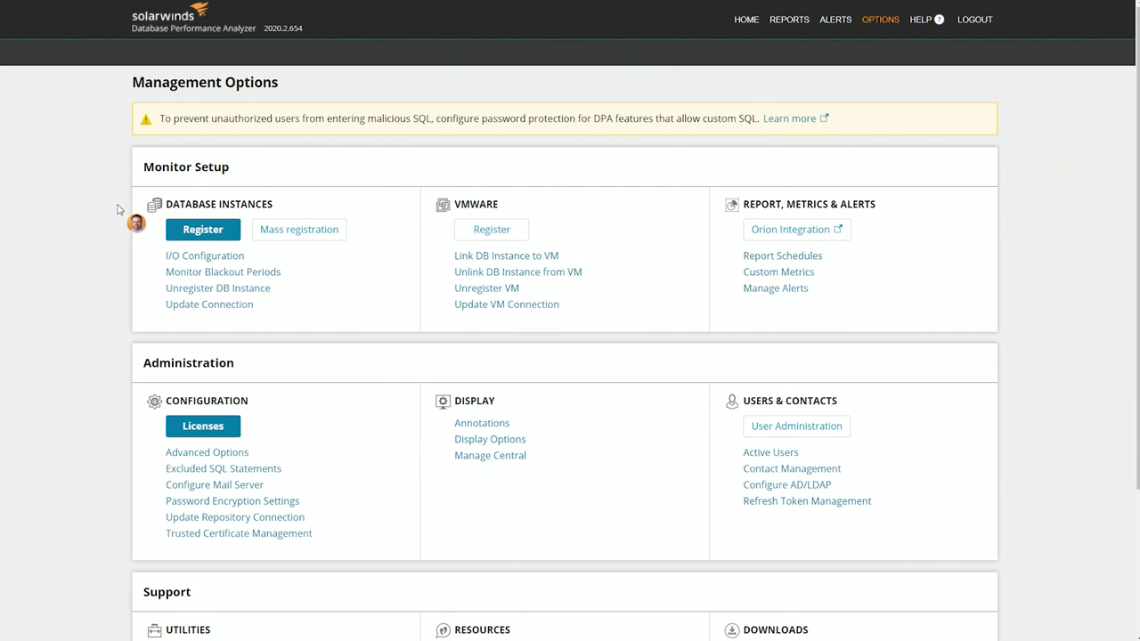
pyautogui.click(230, 535)
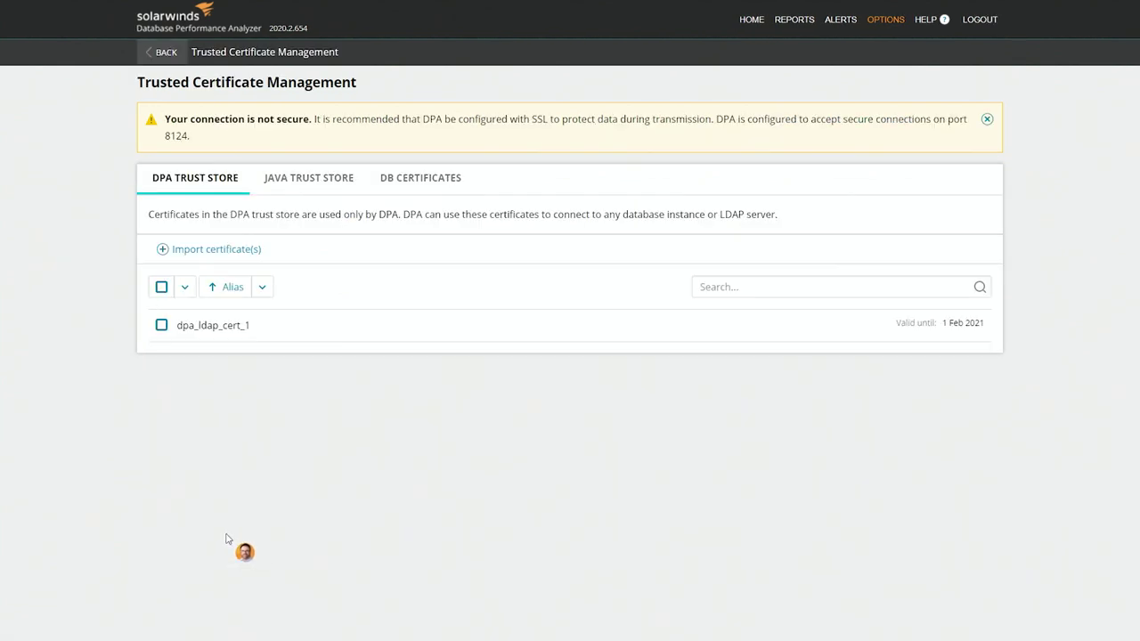
pyautogui.click(331, 179)
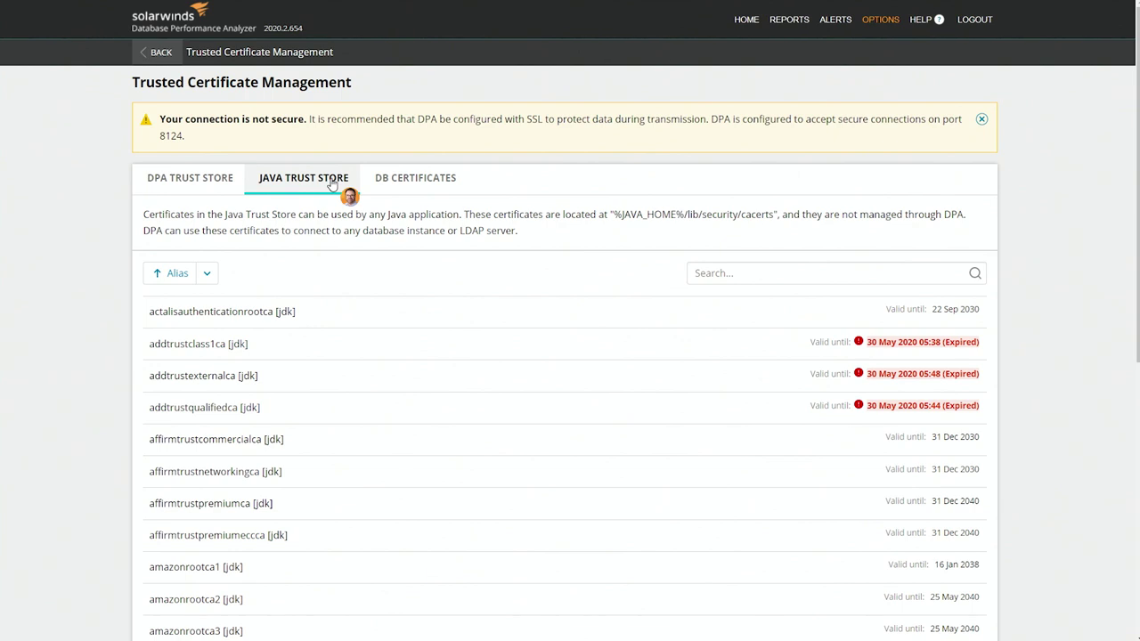
pyautogui.click(193, 182)
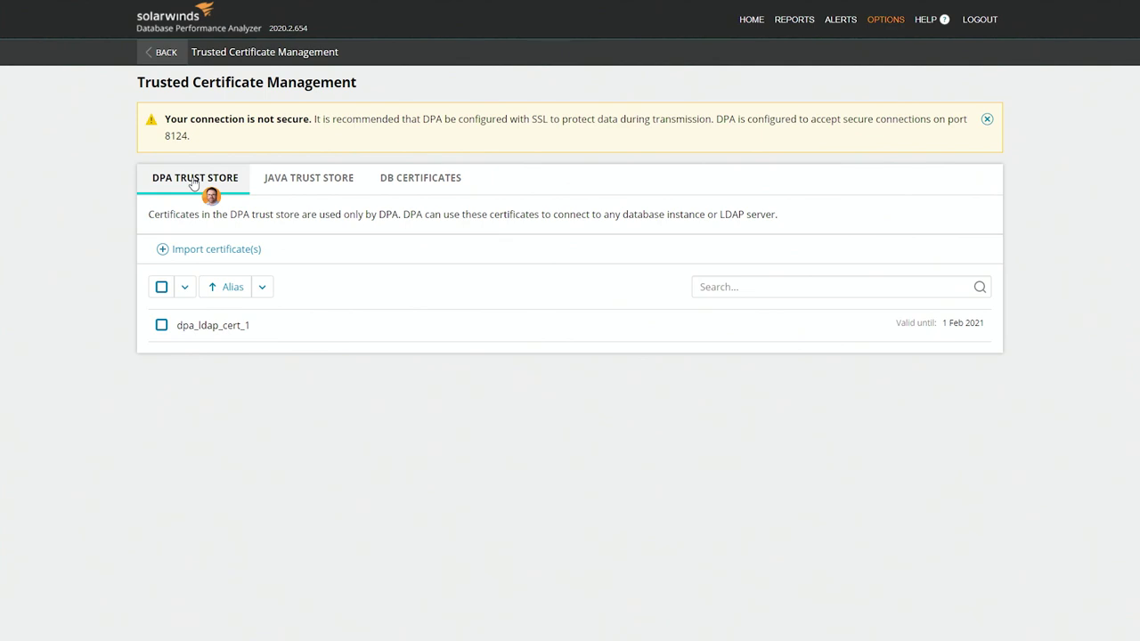
pyautogui.click(428, 182)
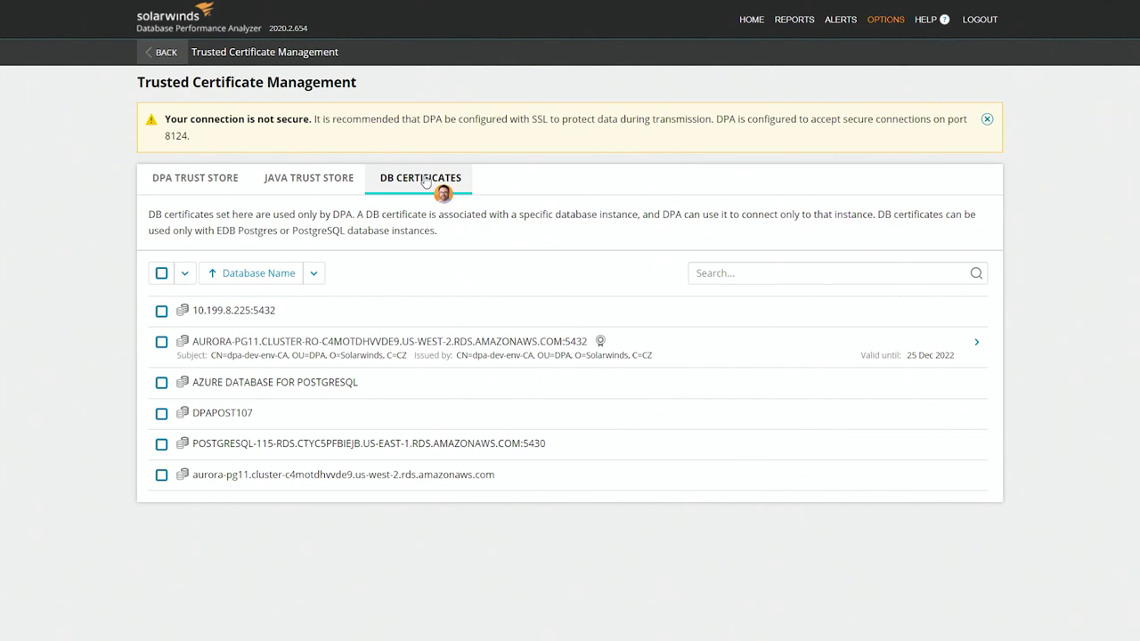
# Start a new wait time alert of type Total SQL Wait Time - Database User from alert management
pyautogui.click(841, 19)
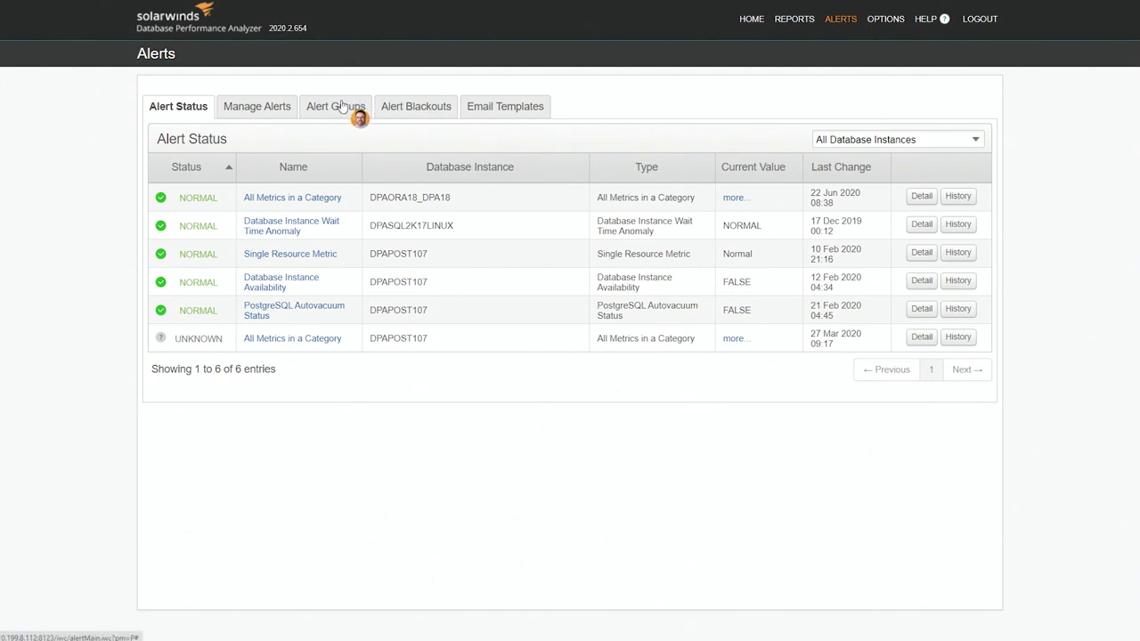
pyautogui.click(276, 110)
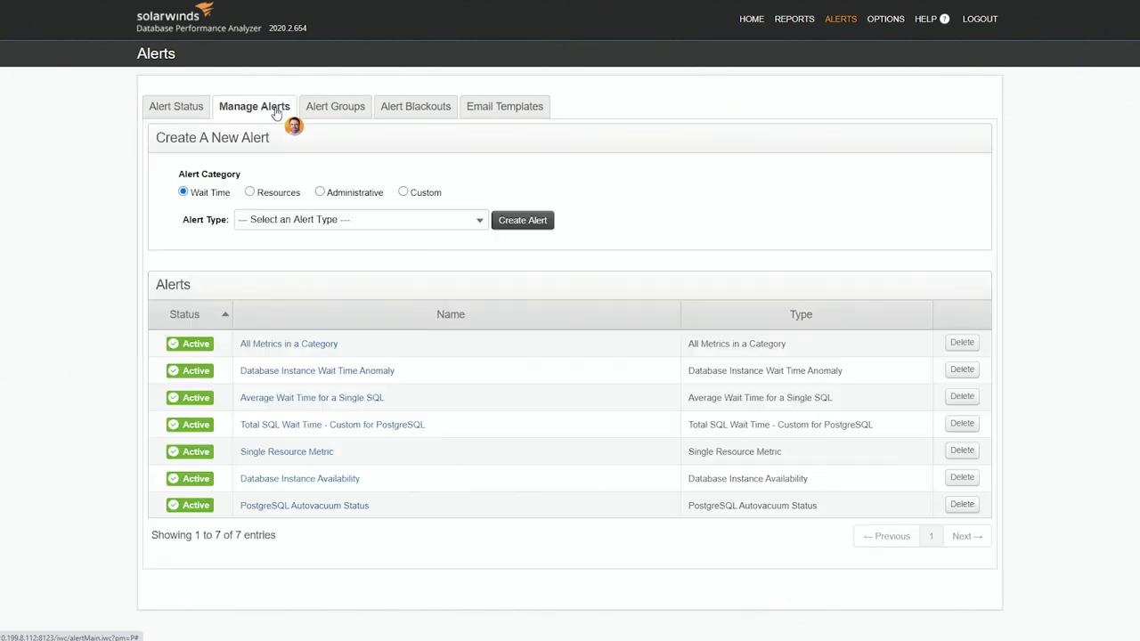
pyautogui.click(411, 222)
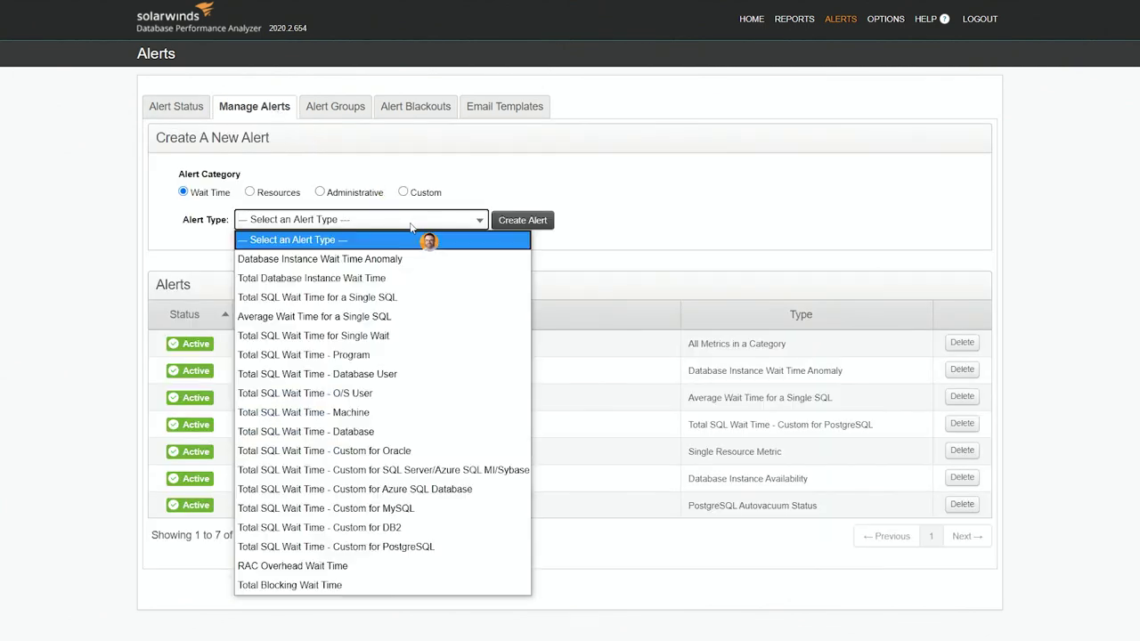
pyautogui.click(394, 374)
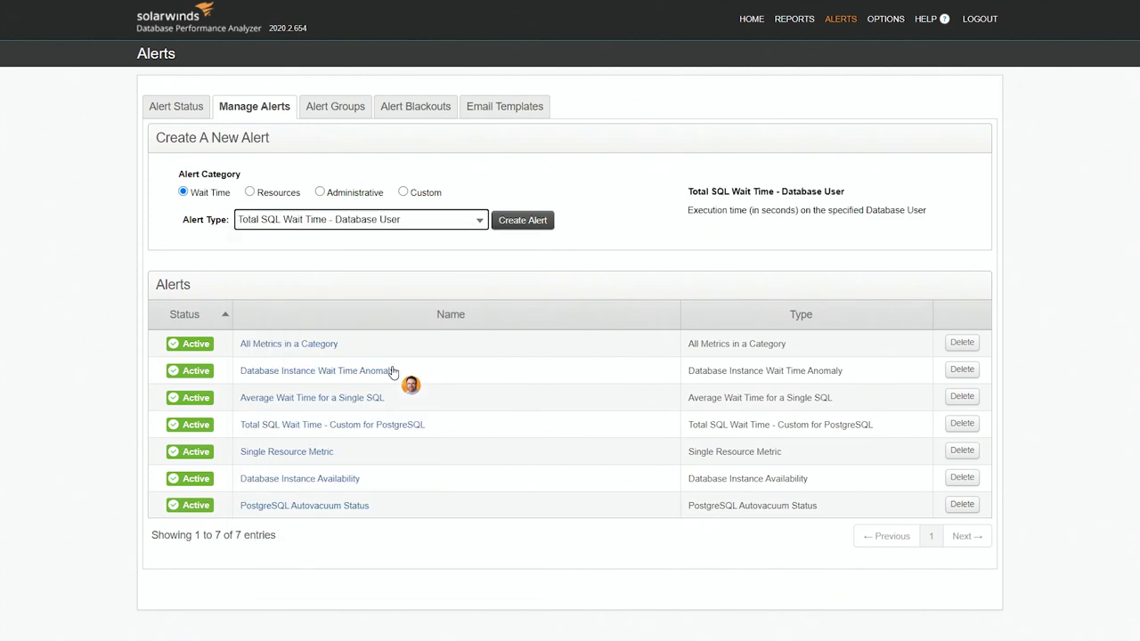
pyautogui.click(534, 220)
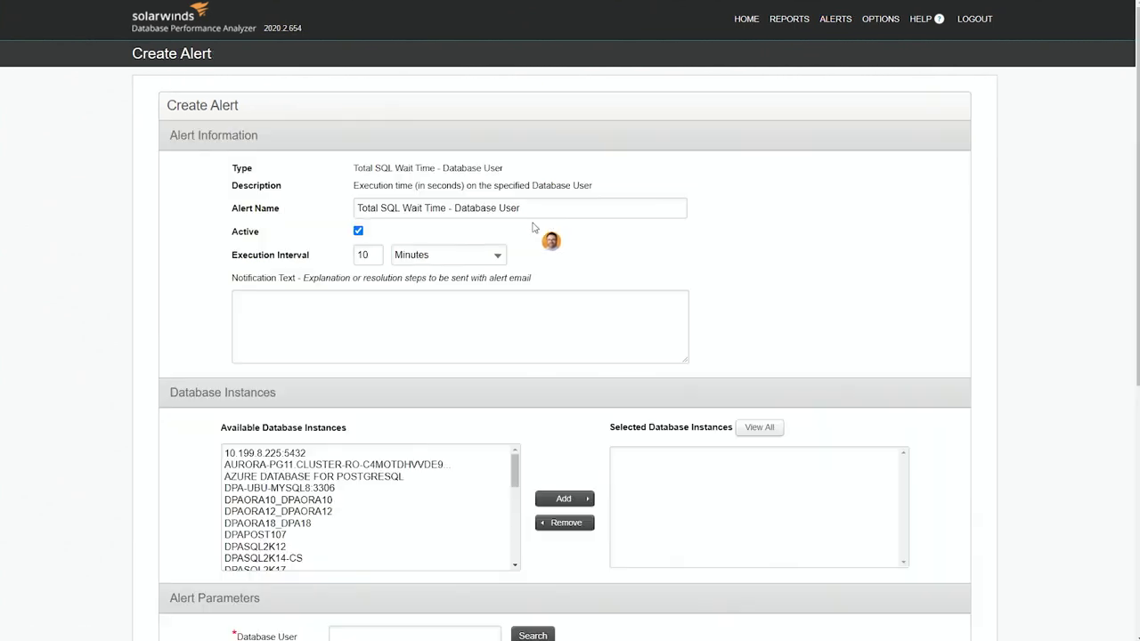
# Look over the new alert's parameters, levels and notification recipients, and return to the home page without saving
pyautogui.scroll(-5, 45, 374)
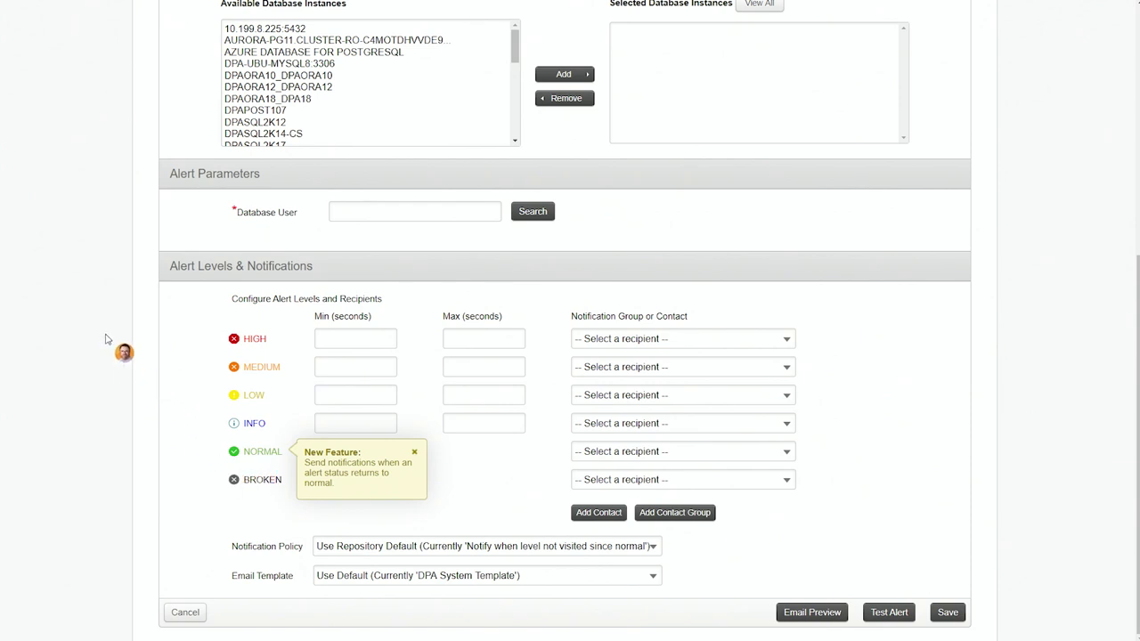
pyautogui.scroll(5, 114, 336)
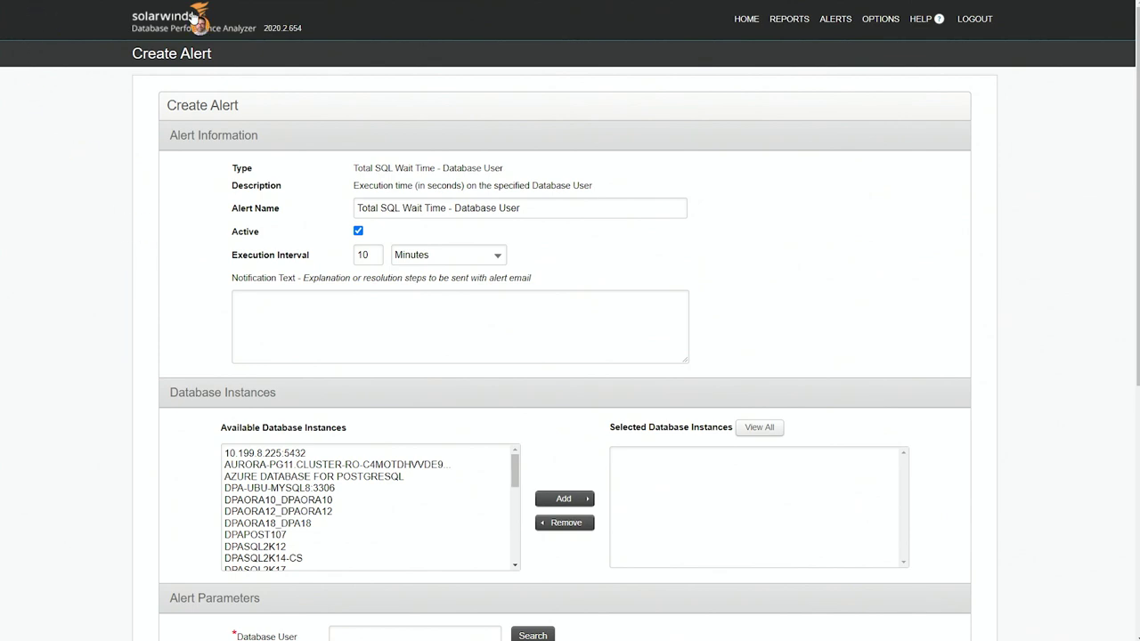
pyautogui.click(190, 17)
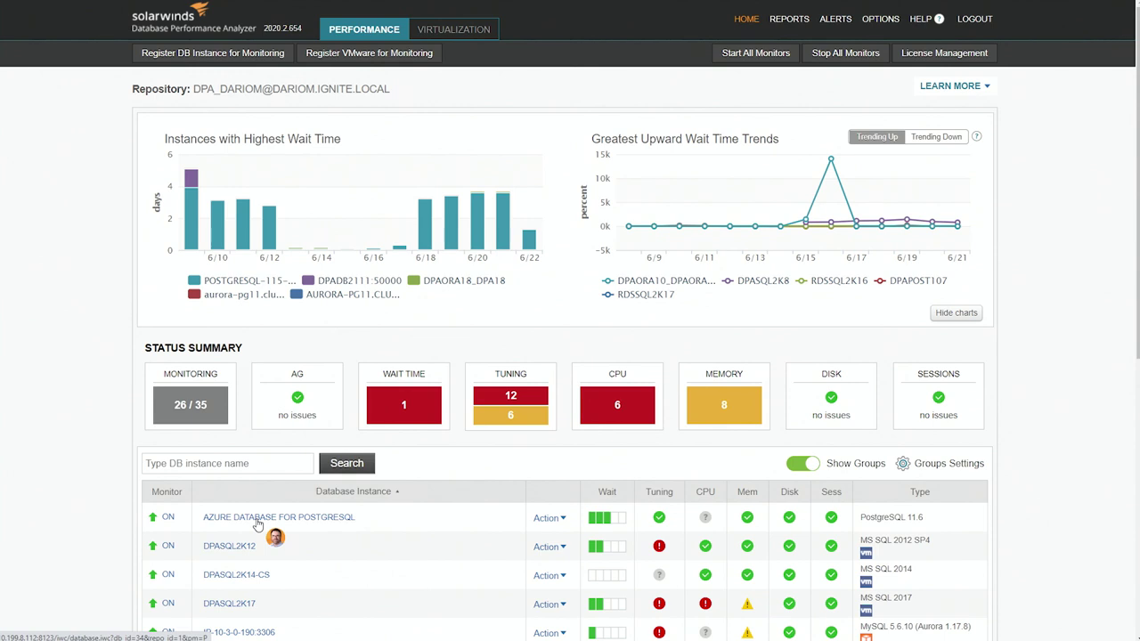
# Open the AZURE DATABASE FOR POSTGRESQL instance and look over its top SQL wait trends, anomaly detection and advisors
pyautogui.click(257, 523)
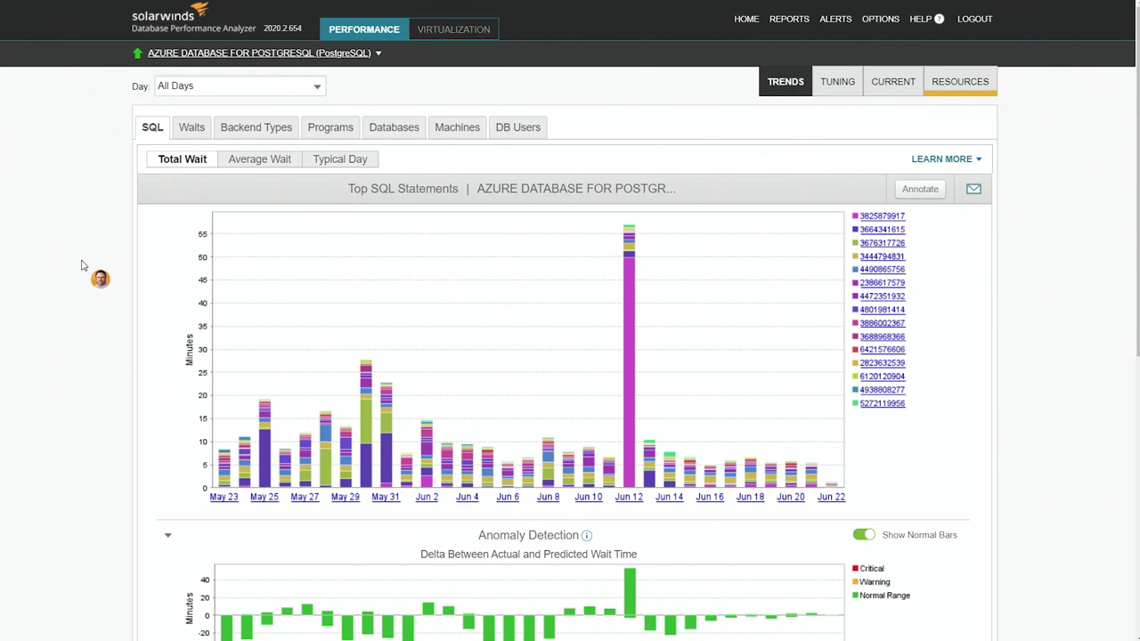
pyautogui.scroll(-3, 89, 293)
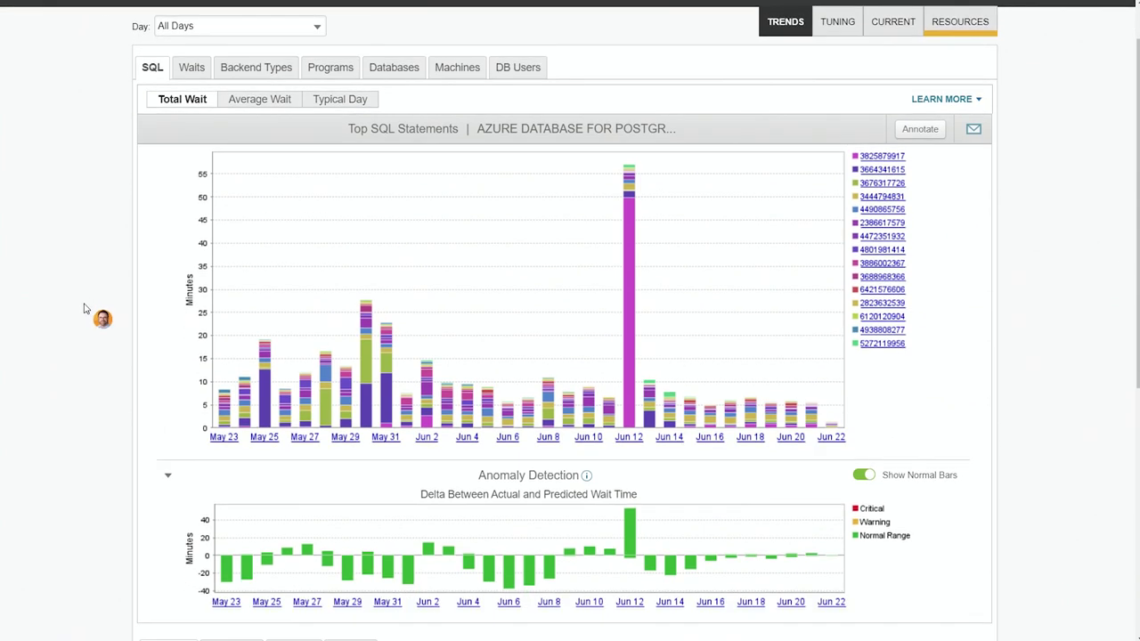
pyautogui.scroll(-3, 78, 324)
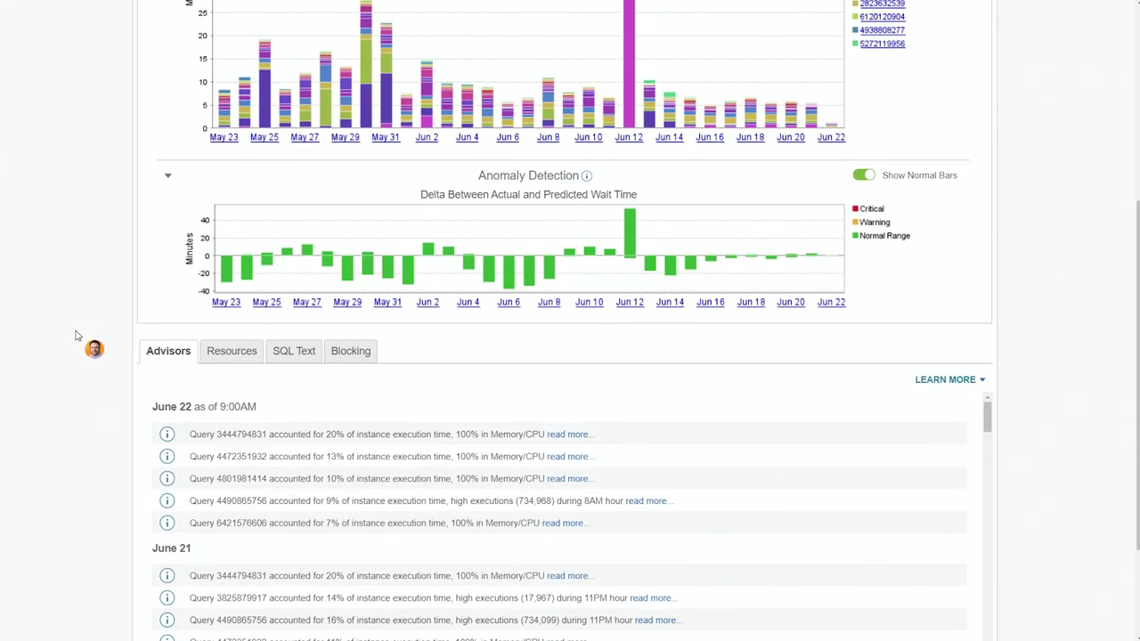
pyautogui.scroll(3, 76, 335)
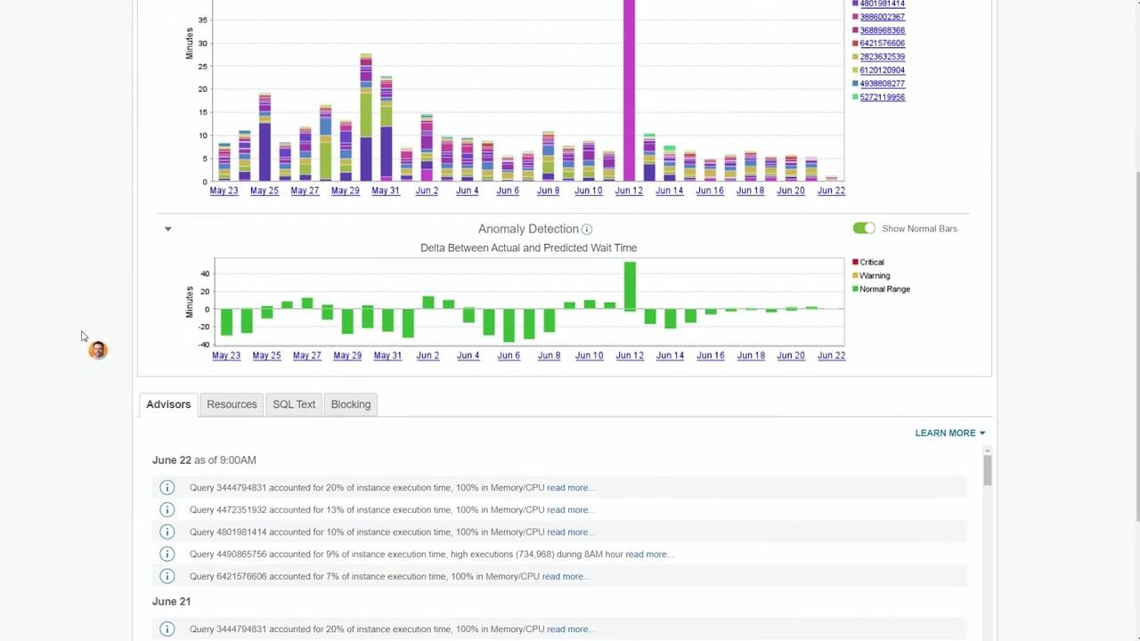
pyautogui.scroll(4, 91, 329)
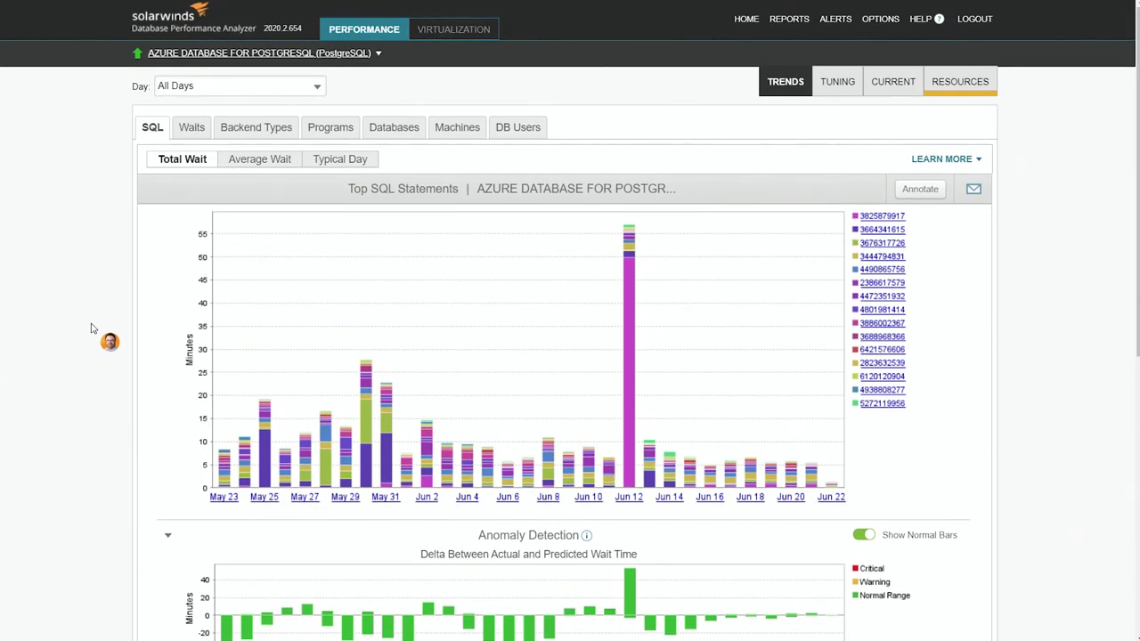
pyautogui.scroll(-1, 89, 345)
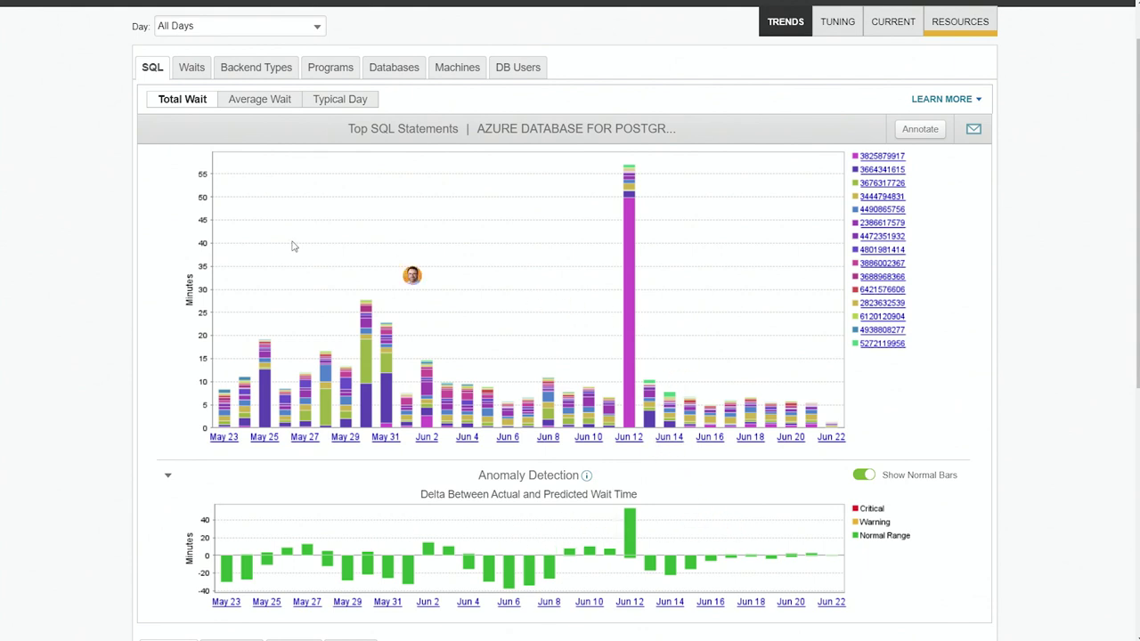
pyautogui.scroll(1, 690, 392)
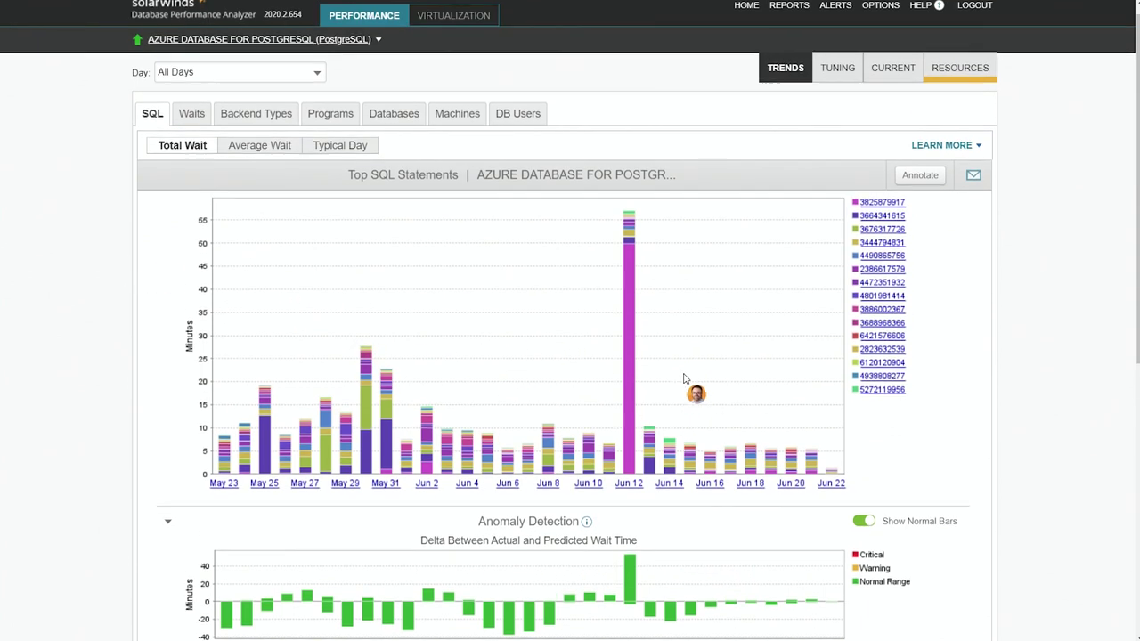
pyautogui.click(840, 82)
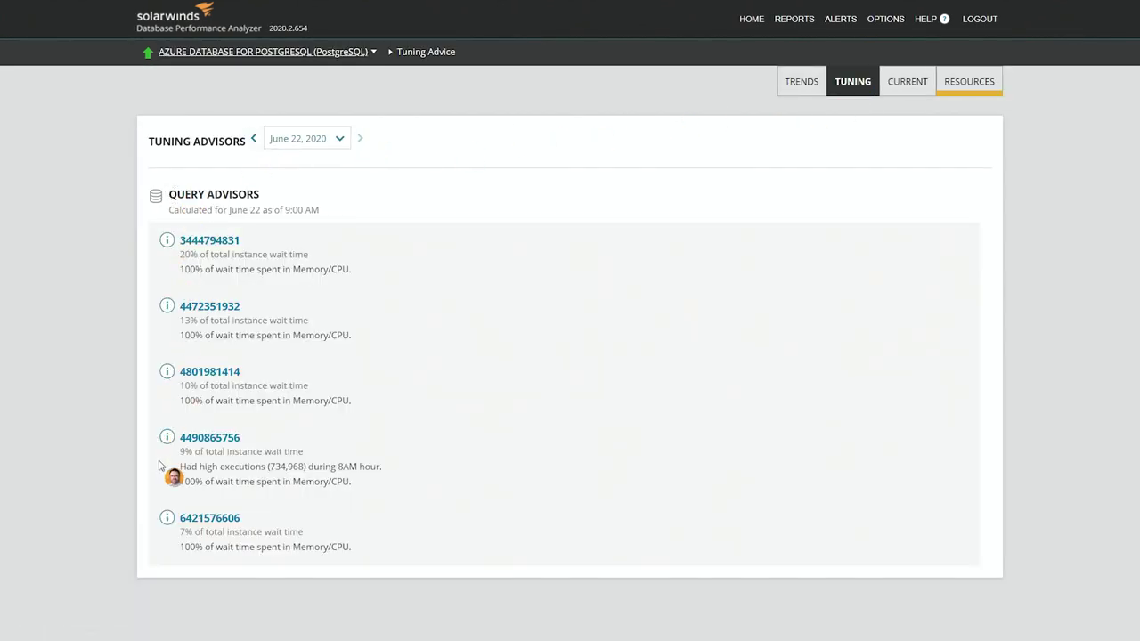
pyautogui.click(228, 440)
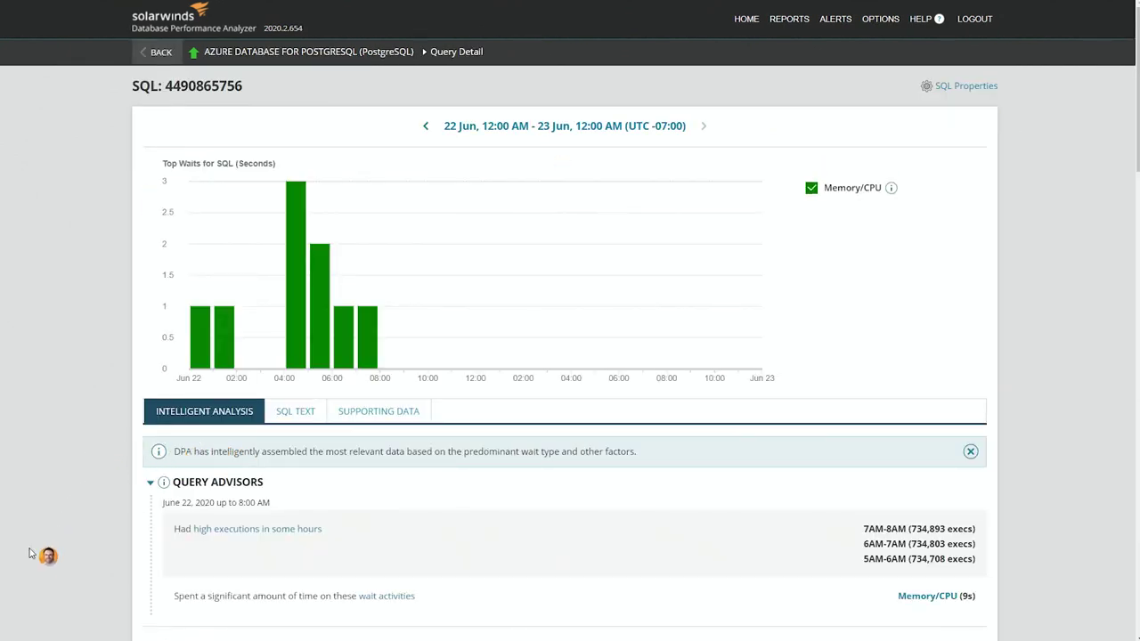
pyautogui.scroll(-3, 31, 578)
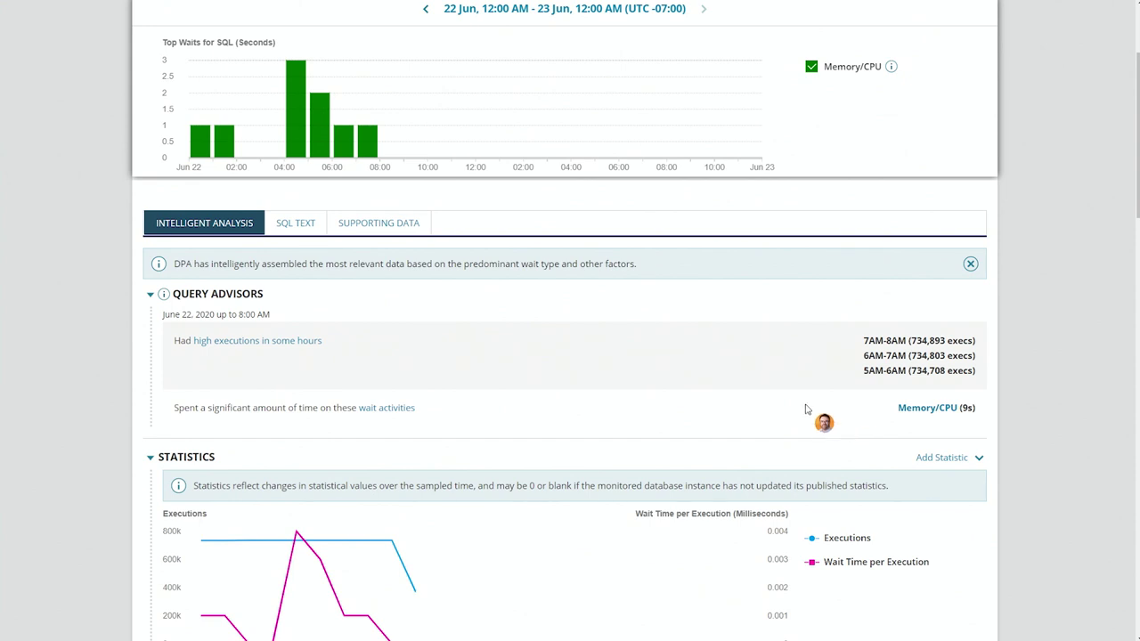
pyautogui.moveTo(309, 92)
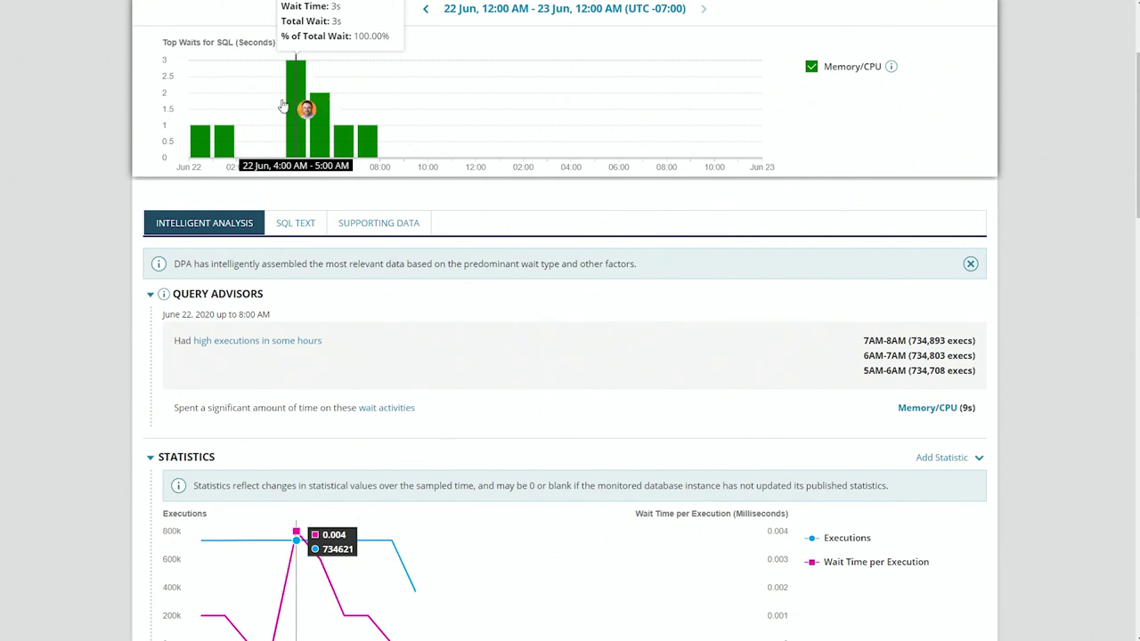
# Review the query's statistics, blocking and instance resource metrics, and return to the tuning advisors
pyautogui.scroll(-2, 89, 543)
pyautogui.scroll(-2, 79, 560)
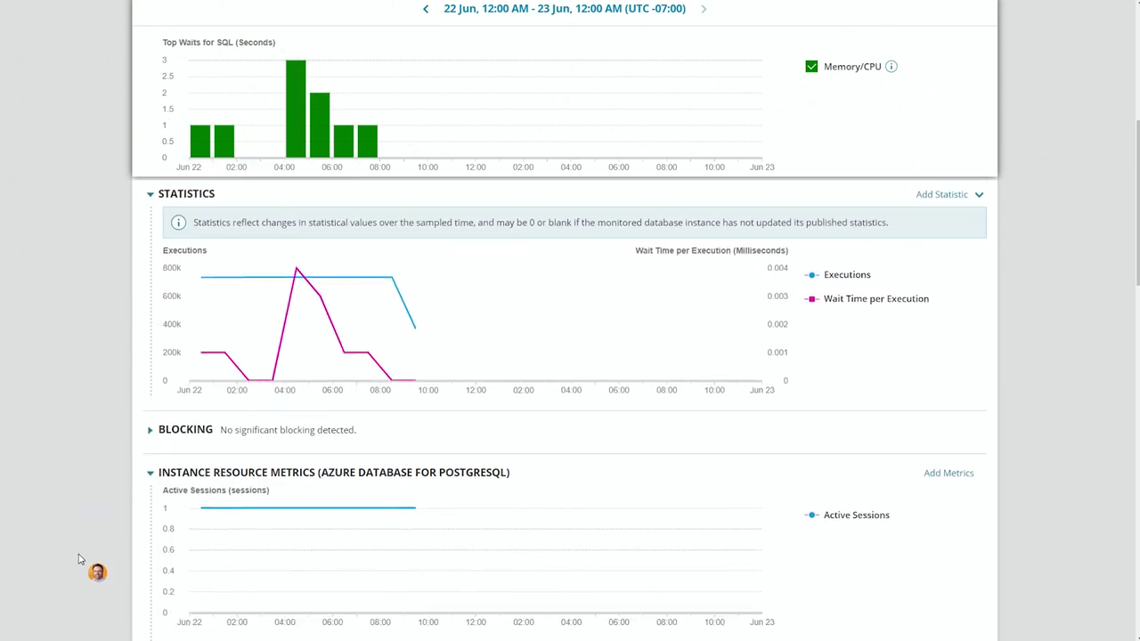
pyautogui.scroll(-3, 231, 512)
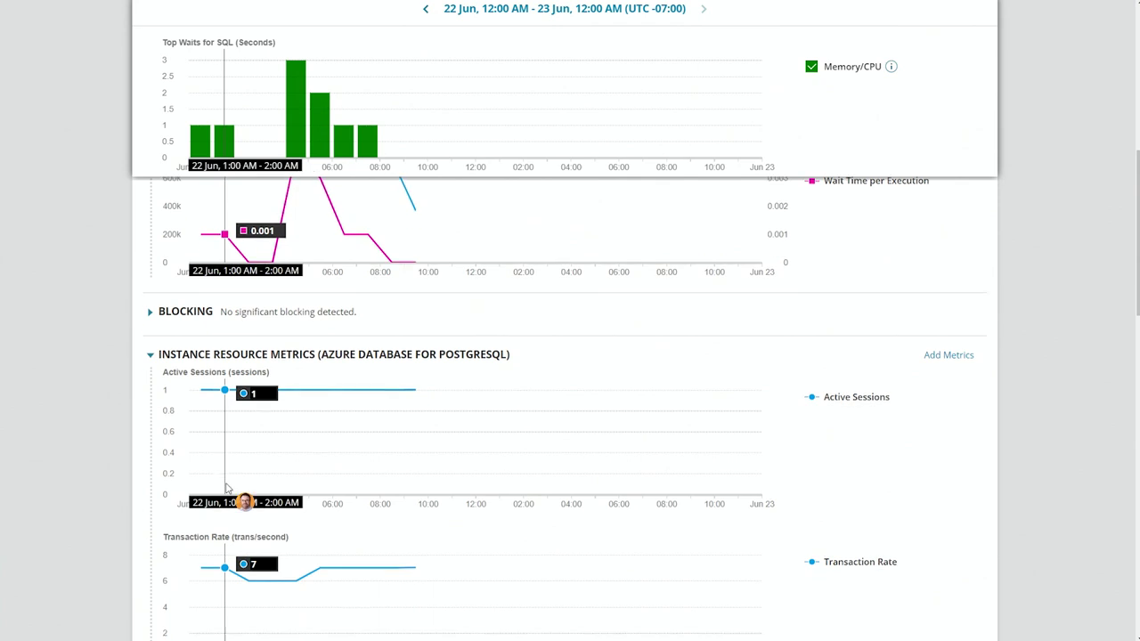
pyautogui.scroll(-1, 203, 508)
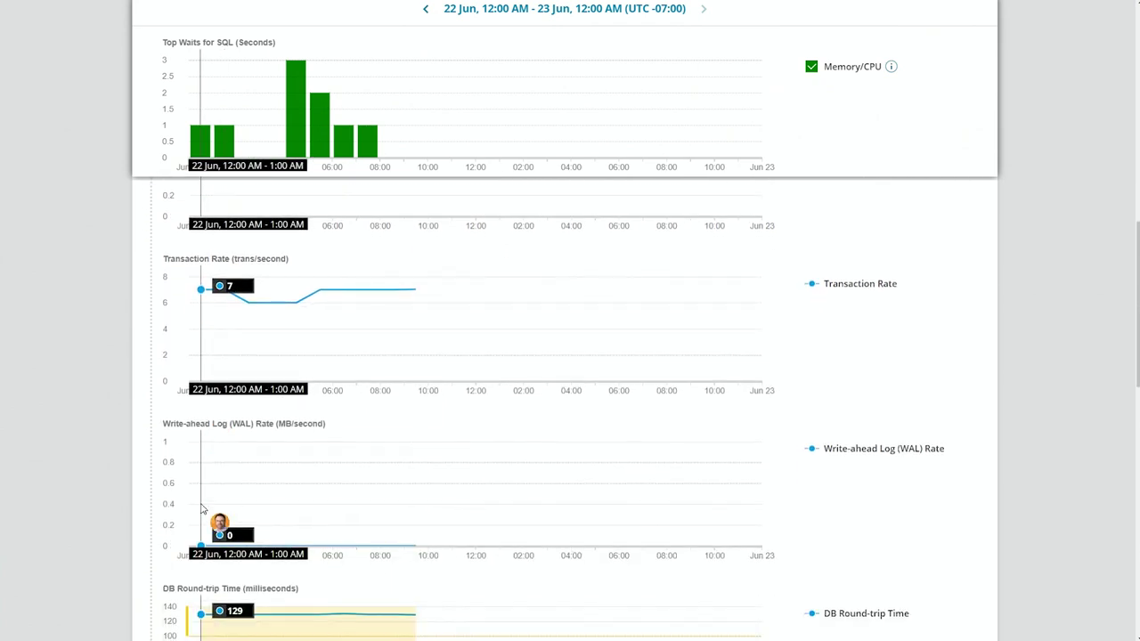
pyautogui.scroll(-2, 202, 508)
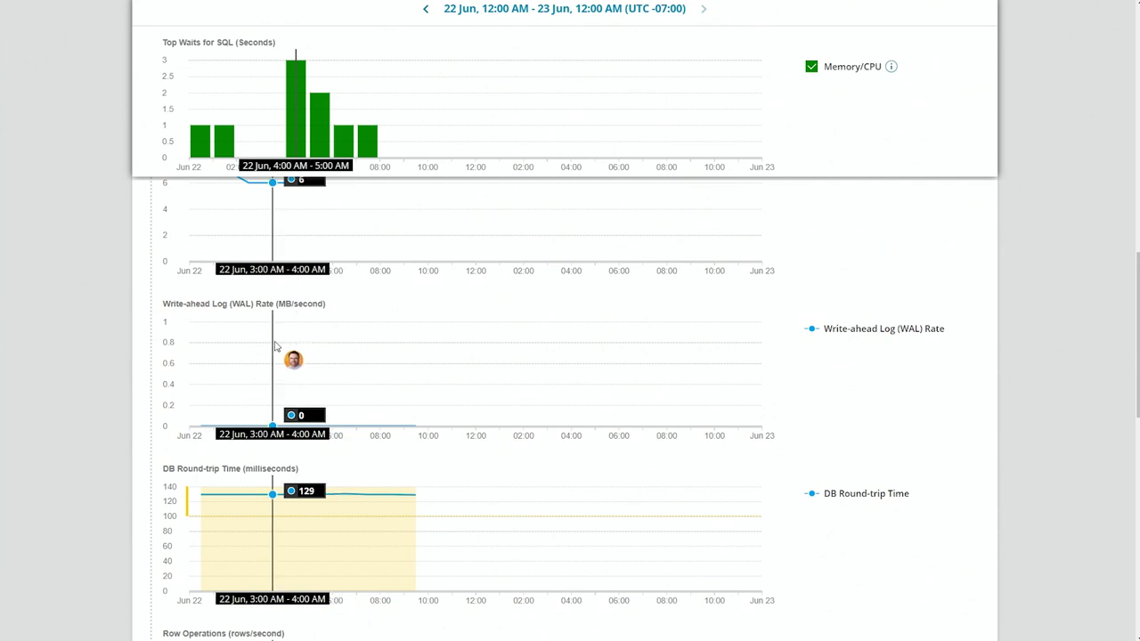
pyautogui.scroll(-6, 275, 343)
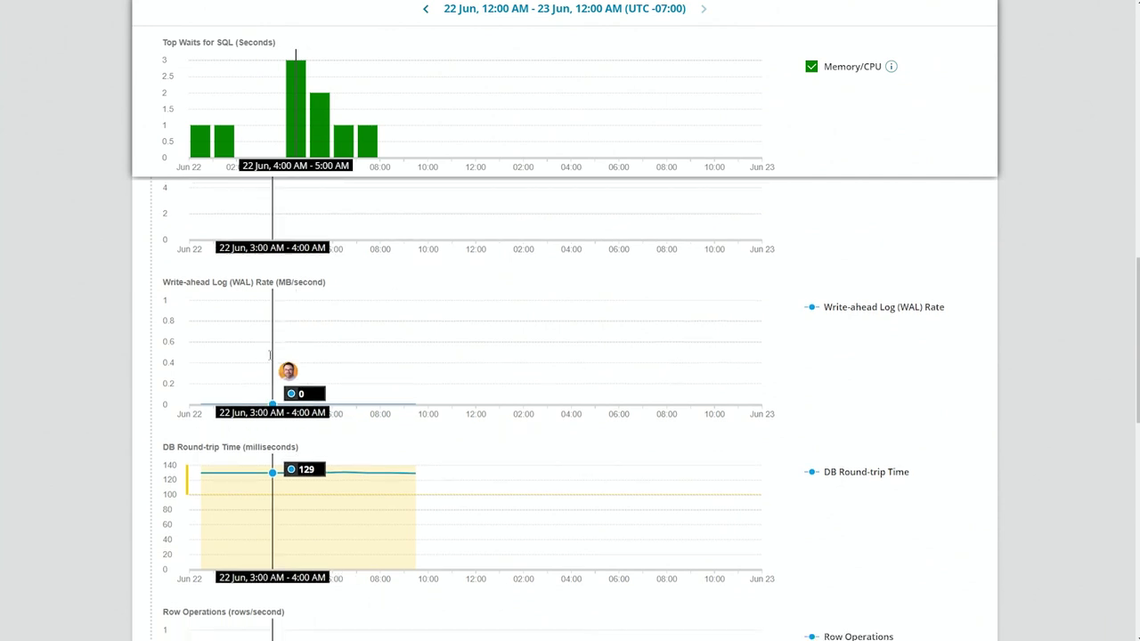
pyautogui.scroll(-3, 292, 430)
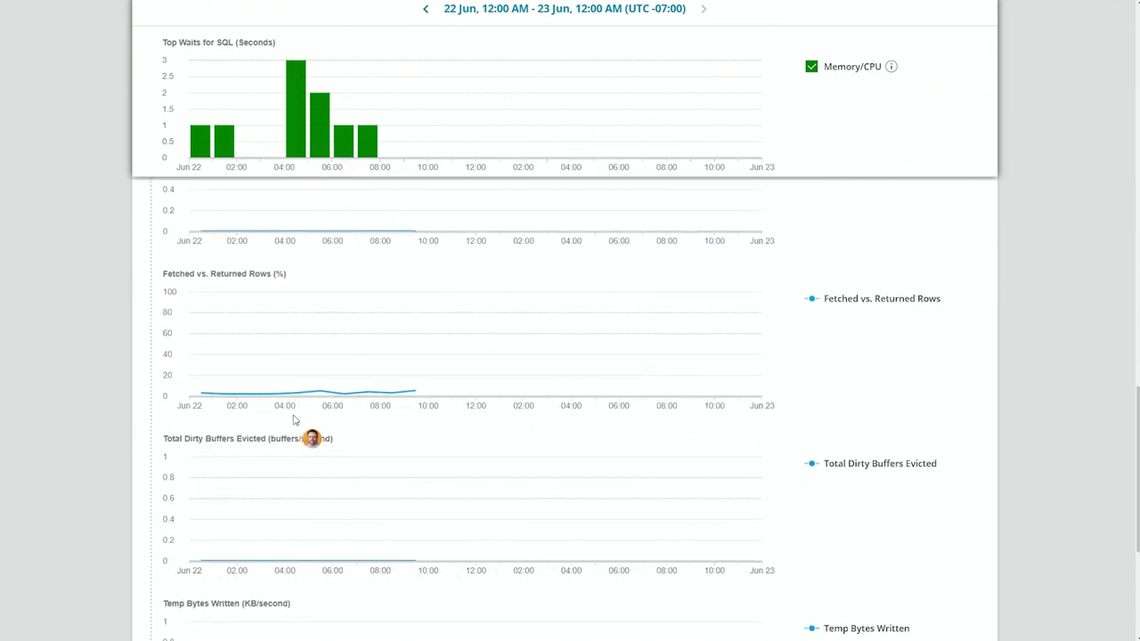
pyautogui.scroll(8, 294, 436)
pyautogui.scroll(15, 300, 390)
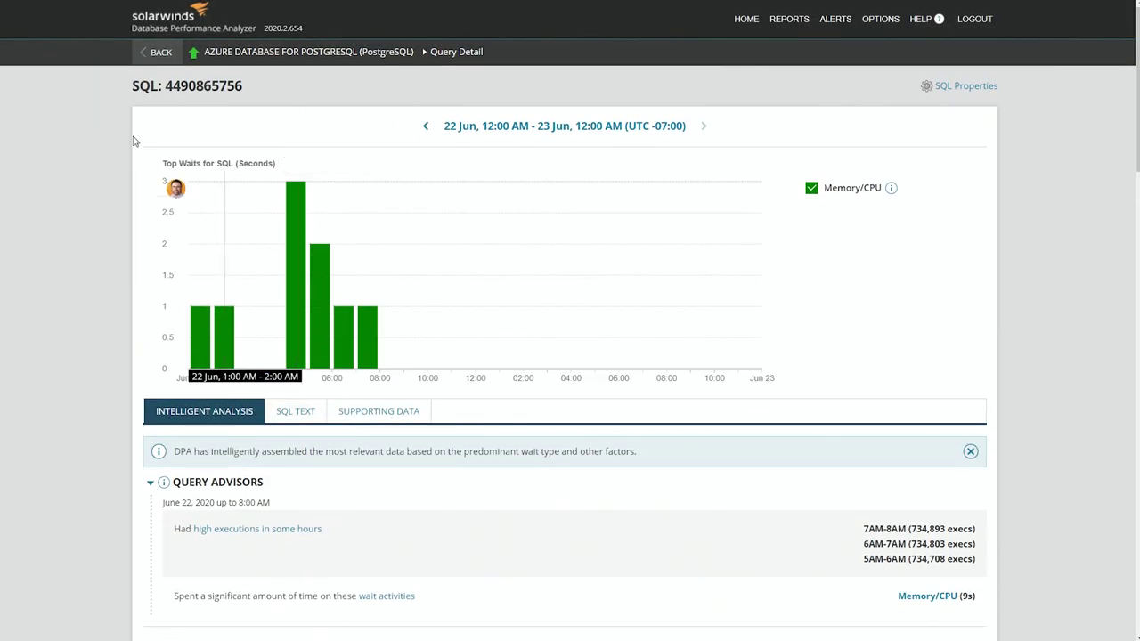
pyautogui.click(158, 52)
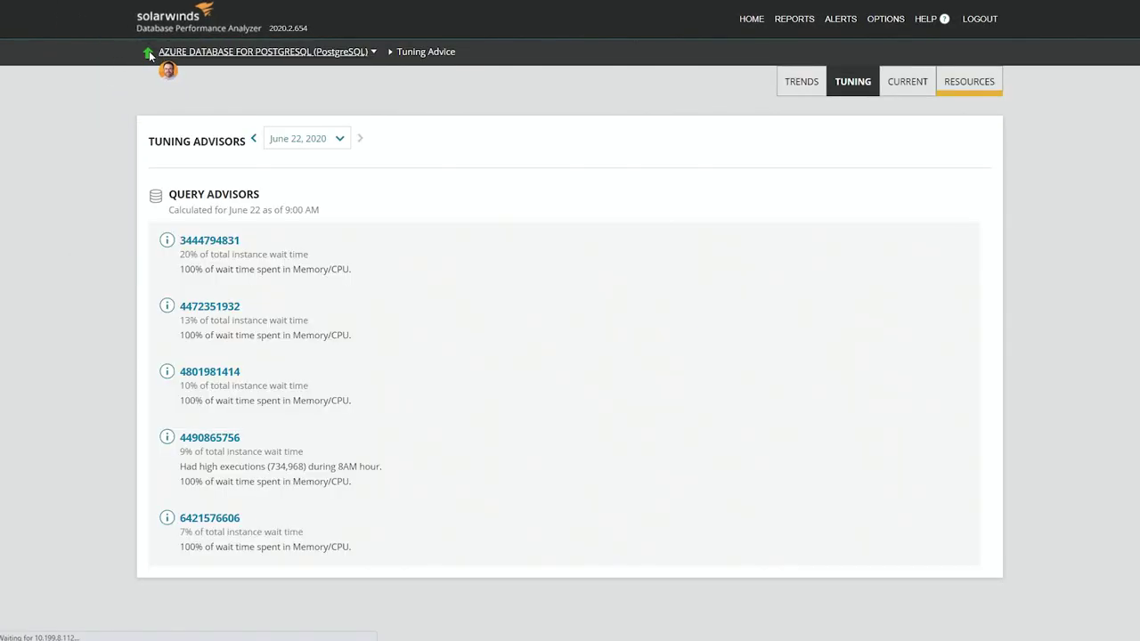
pyautogui.click(907, 82)
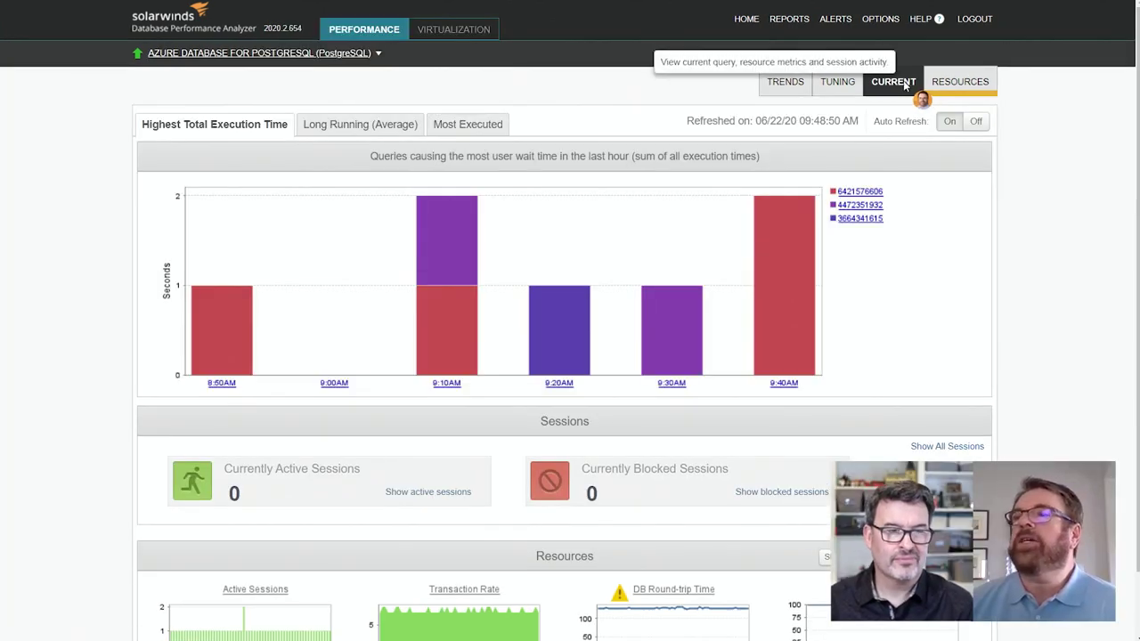
pyautogui.click(448, 388)
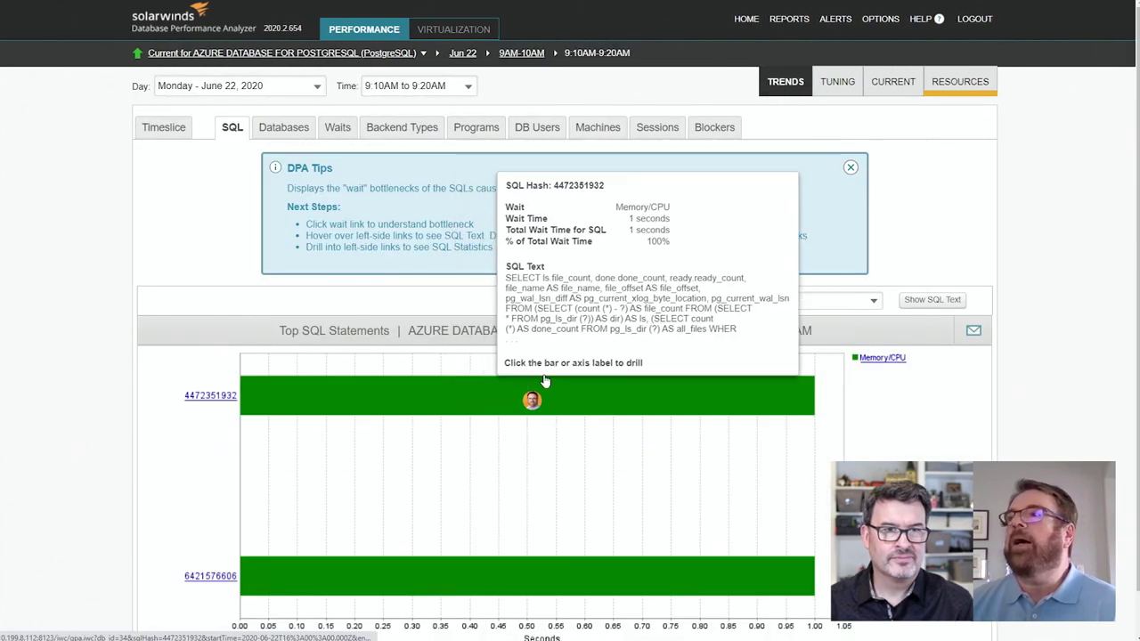
pyautogui.click(875, 302)
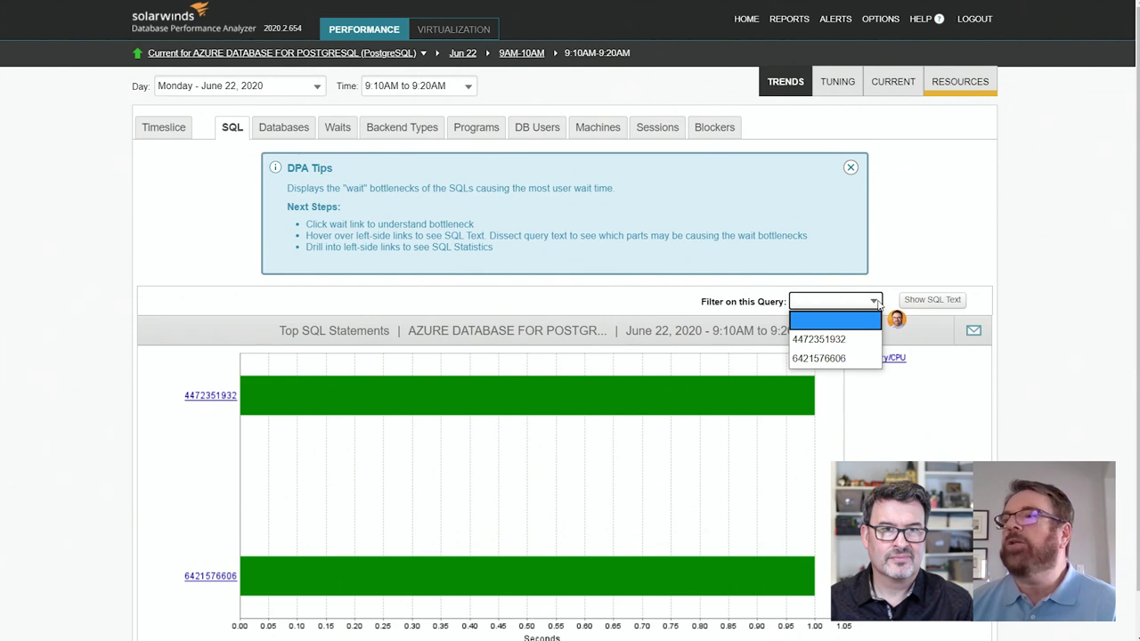
pyautogui.click(841, 358)
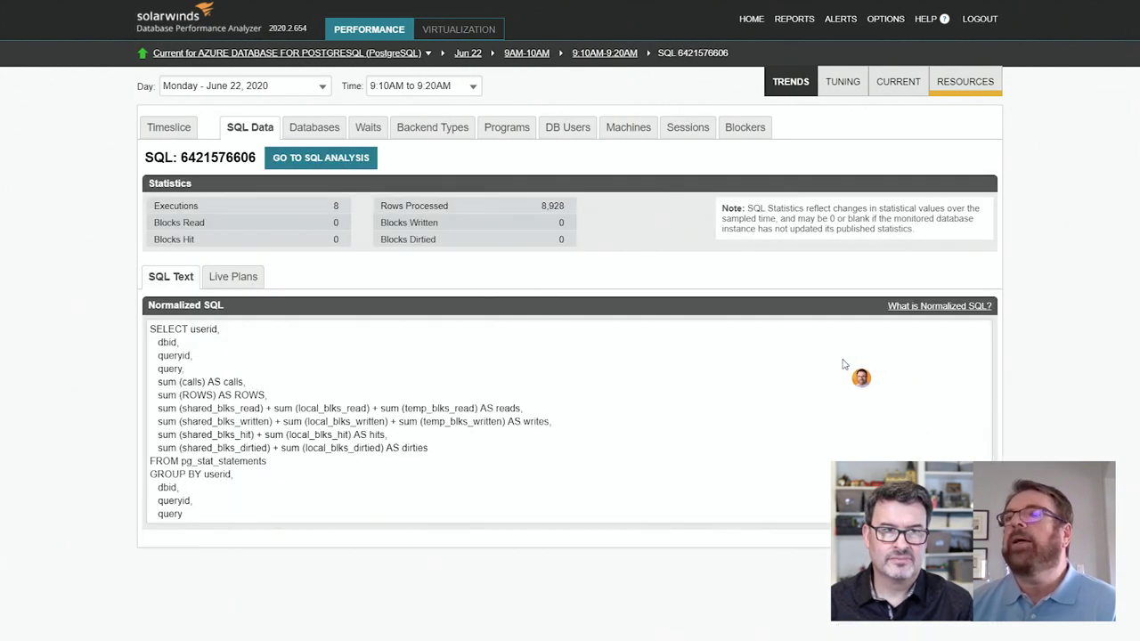
# Run a live plan for the query on the postgres database as the monitoring user, with the Costs option
pyautogui.click(234, 276)
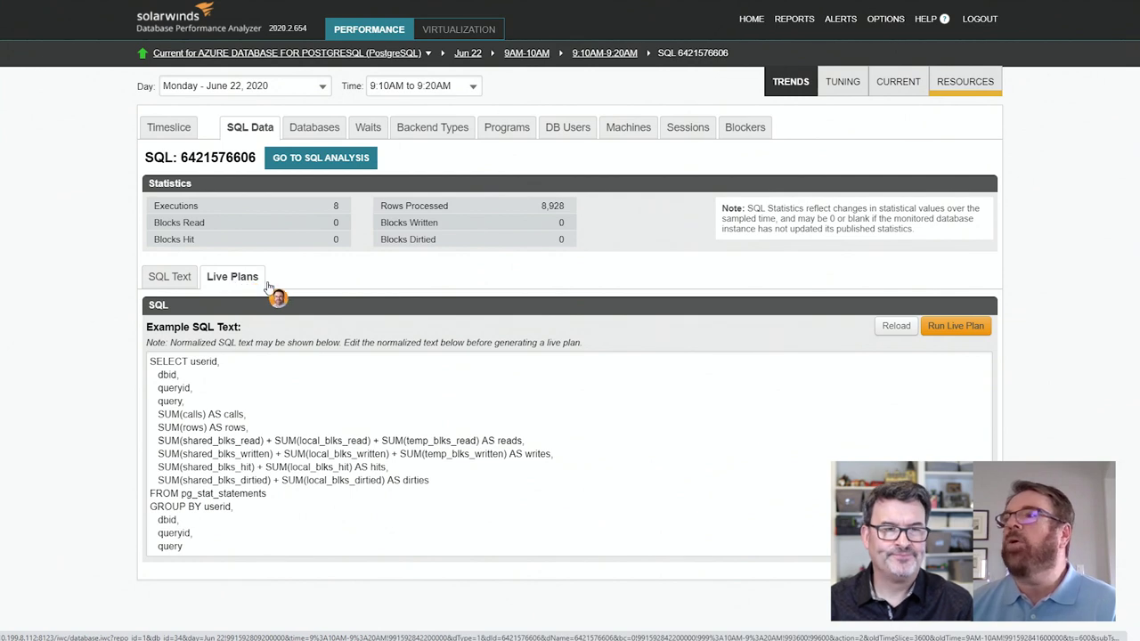
pyautogui.click(956, 327)
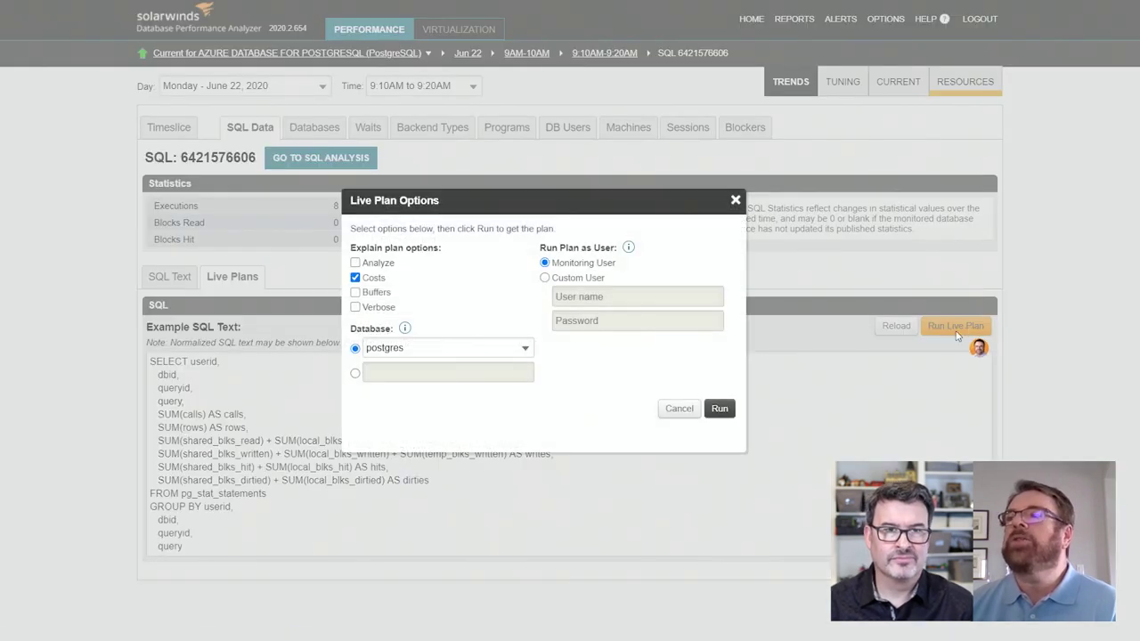
pyautogui.click(719, 408)
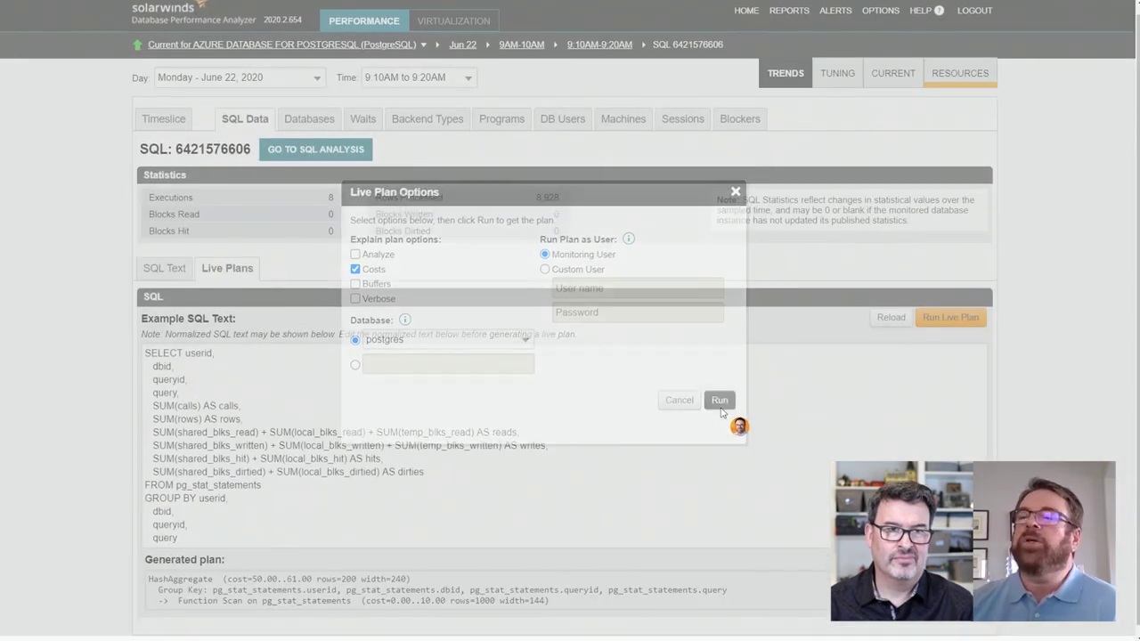
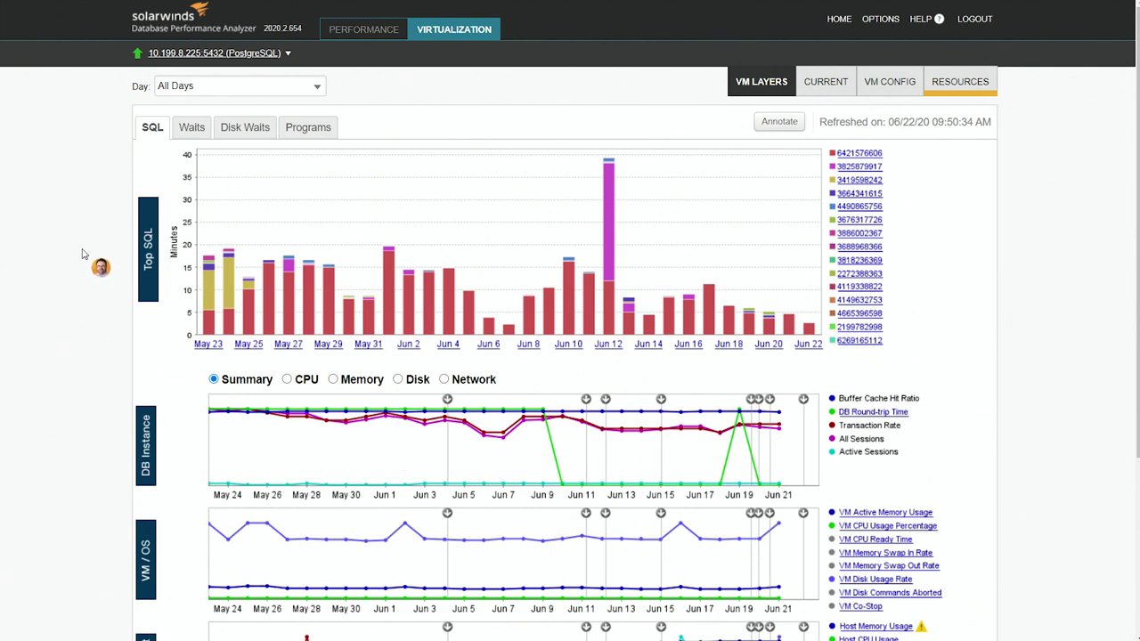
# Look over the PostgreSQL instance's virtualization layers, comparing top SQL with the DB instance, VM/OS, physical host and storage charts
pyautogui.scroll(-1, 84, 303)
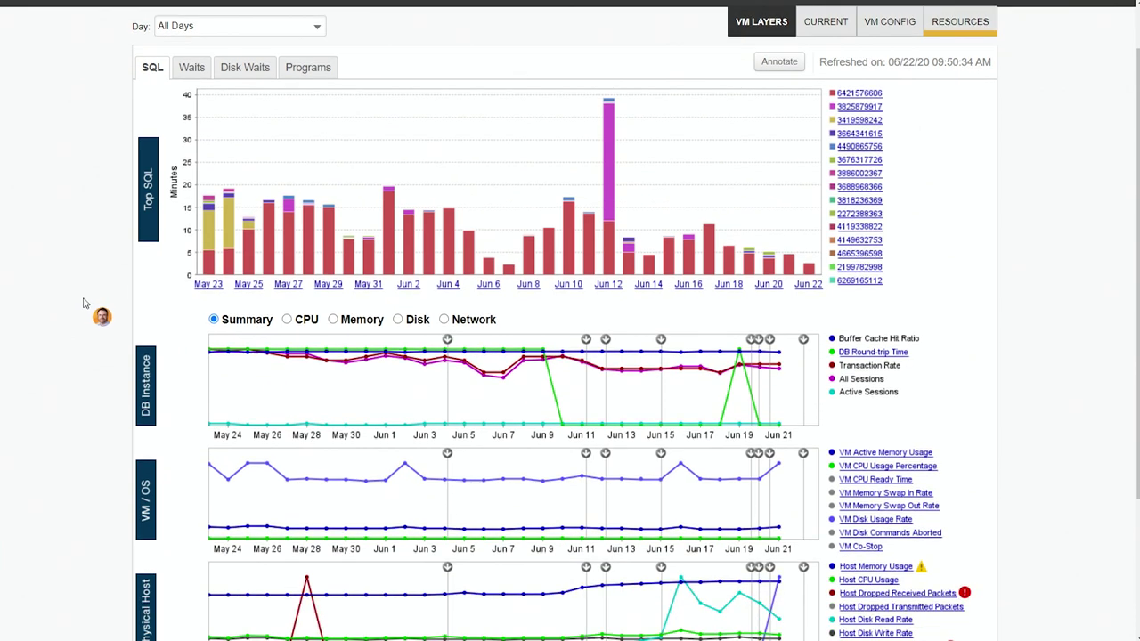
pyautogui.scroll(-3, 87, 307)
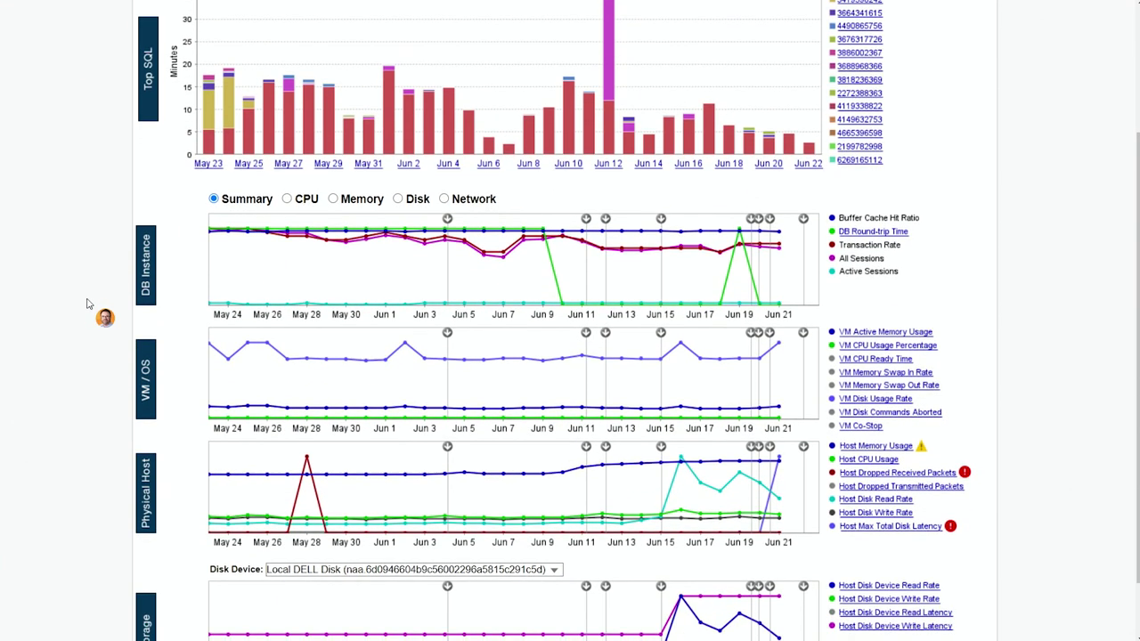
pyautogui.scroll(1, 86, 310)
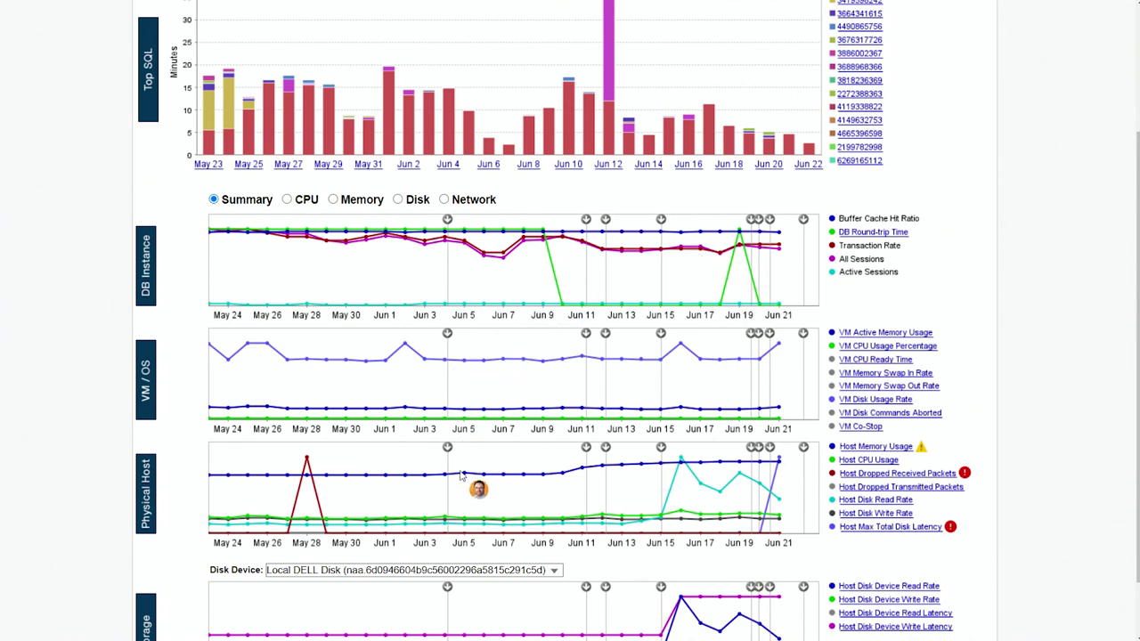
pyautogui.scroll(-1, 460, 464)
pyautogui.scroll(4, 351, 396)
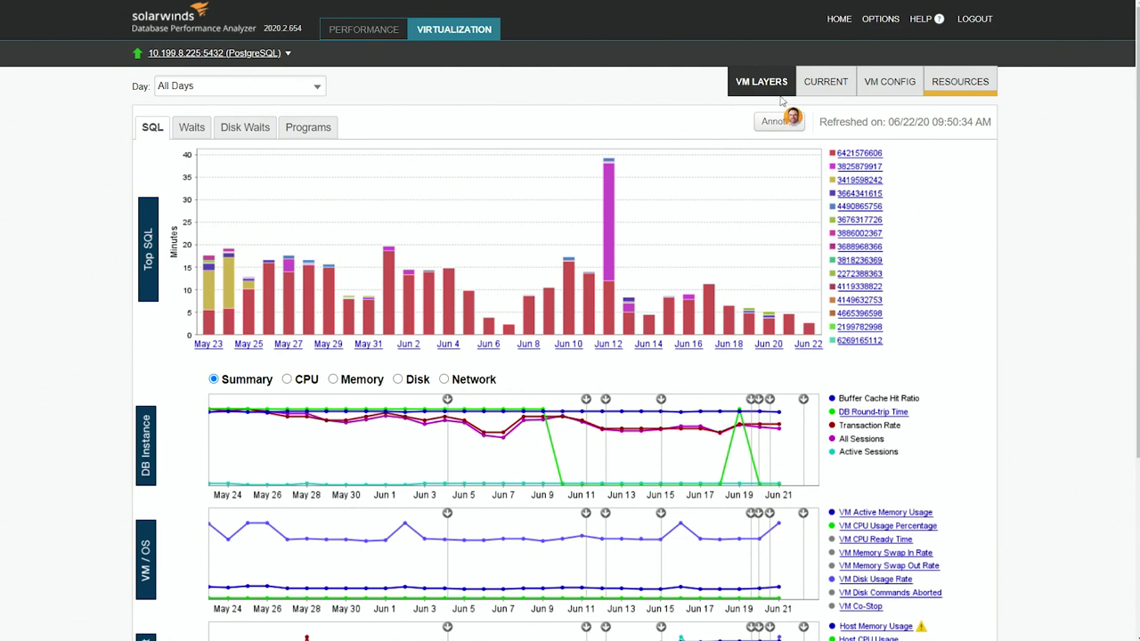
# Review the virtual machine's current activity and its VM configuration, including the virtual machine, host and host VMs details
pyautogui.click(838, 84)
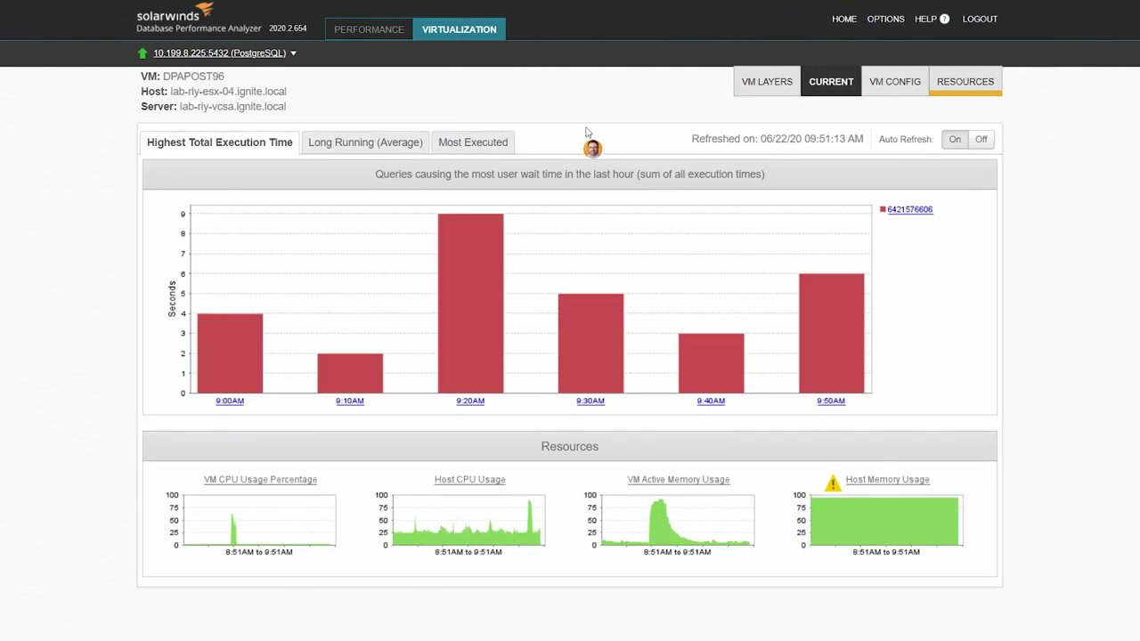
pyautogui.click(903, 85)
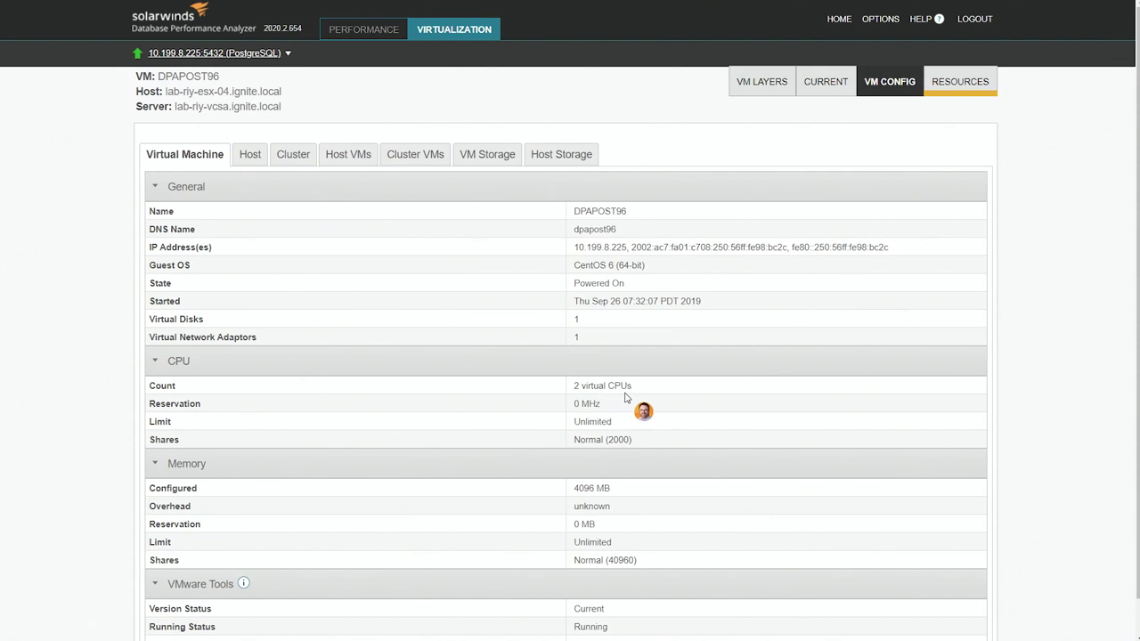
pyautogui.click(252, 156)
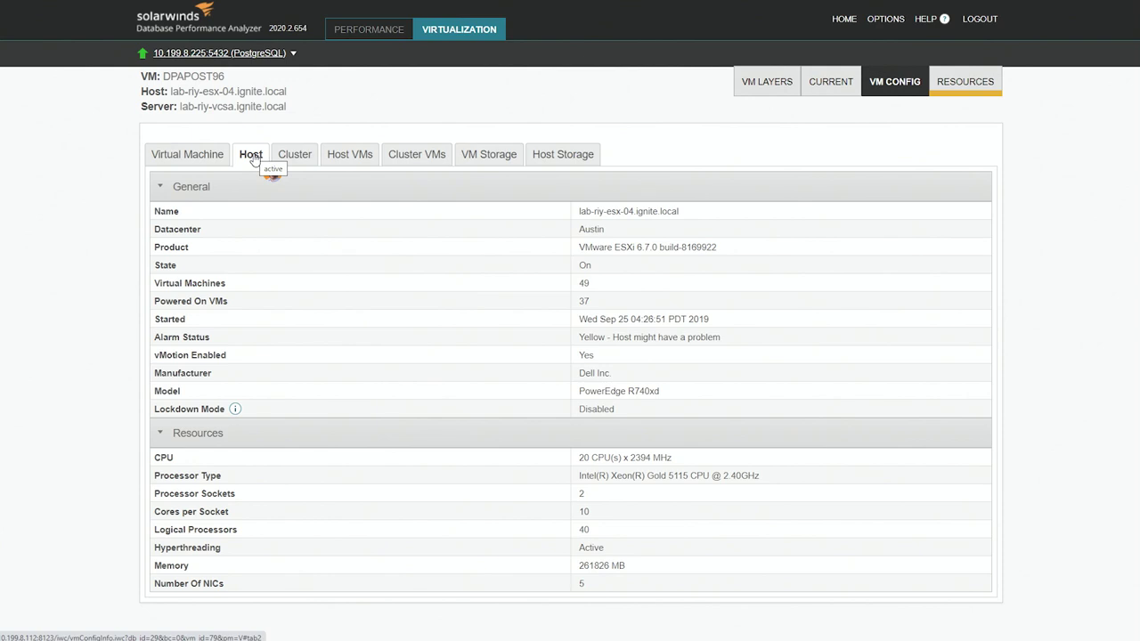
pyautogui.click(357, 155)
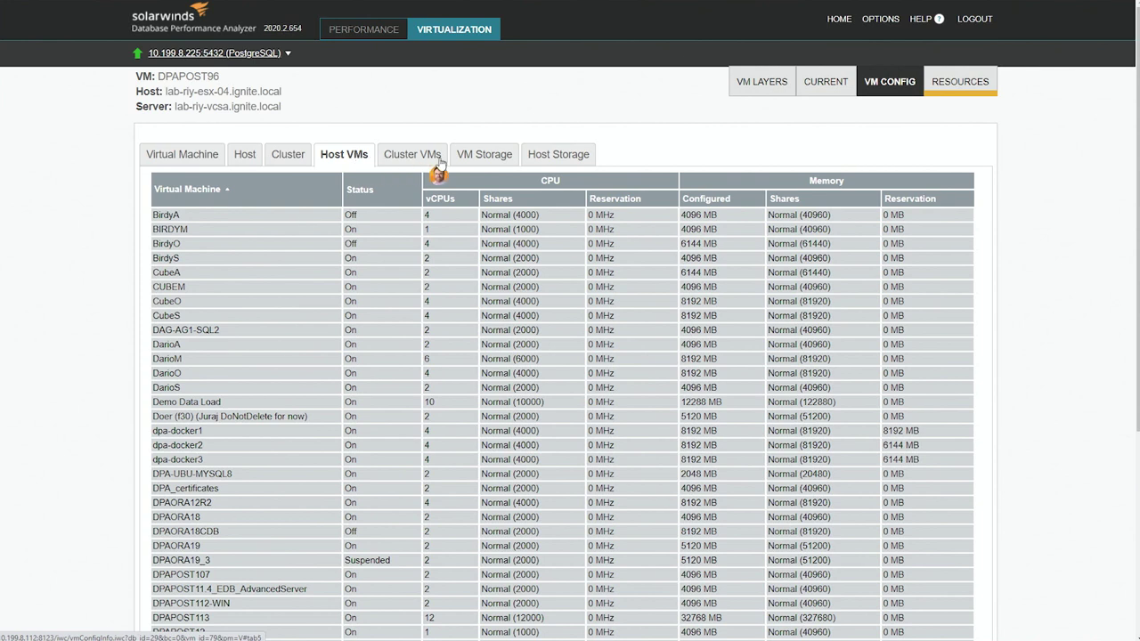
# Review the virtual machine's memory and CPU resource charts, including the host usage
pyautogui.click(962, 85)
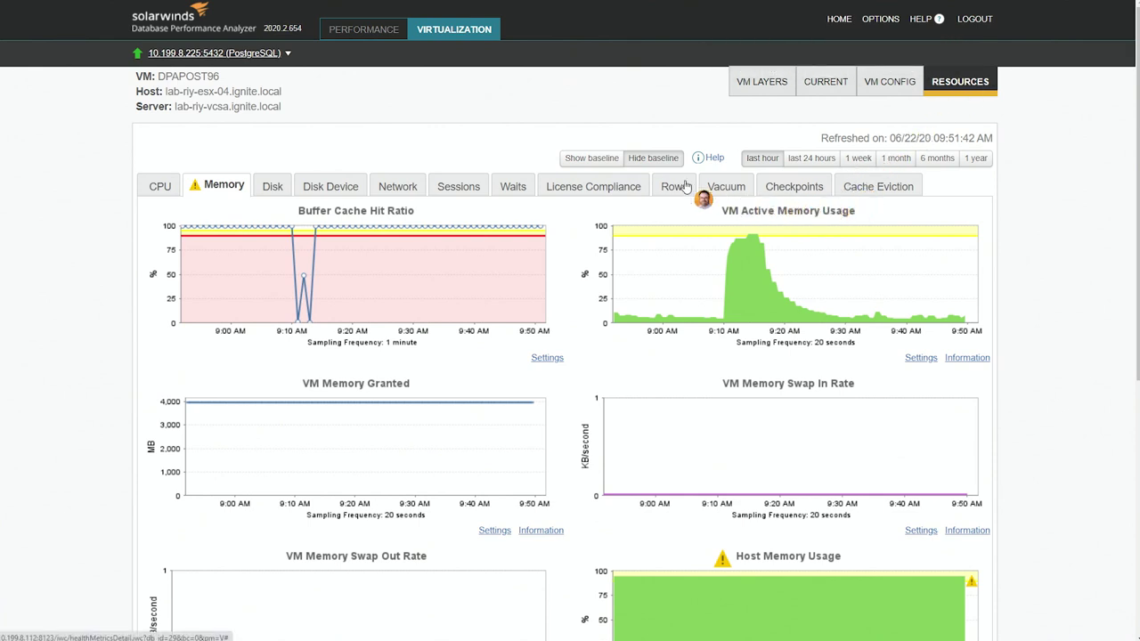
pyautogui.click(161, 189)
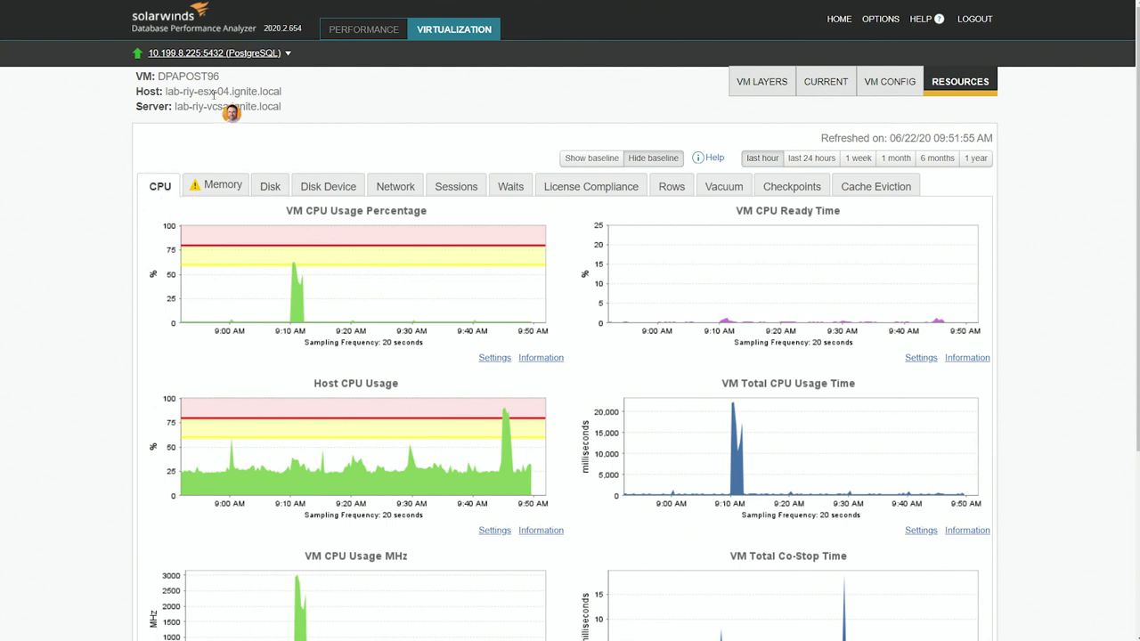
# Look over the Azure Database for PostgreSQL instance's resource charts for network, vacuum, checkpoints and cache eviction
pyautogui.click(367, 33)
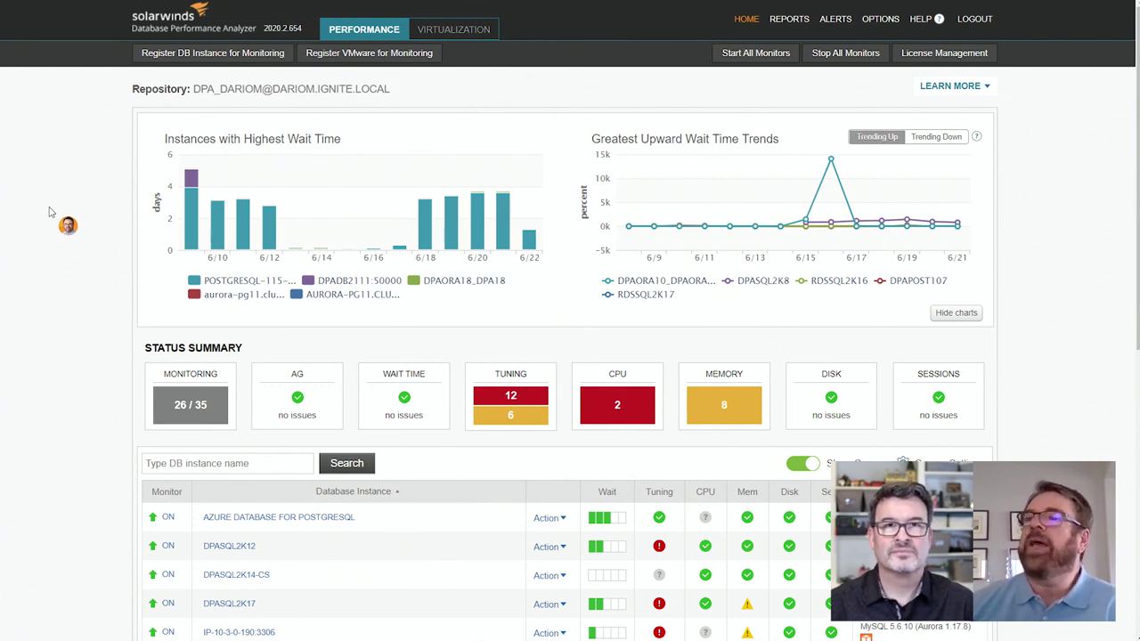
pyautogui.click(234, 520)
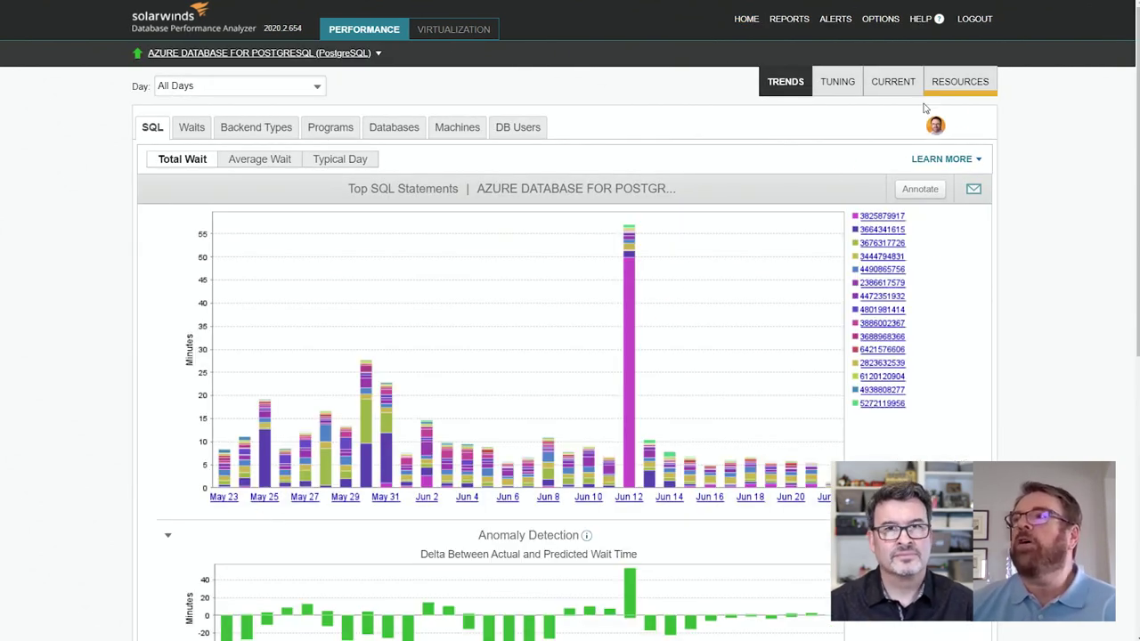
pyautogui.click(963, 83)
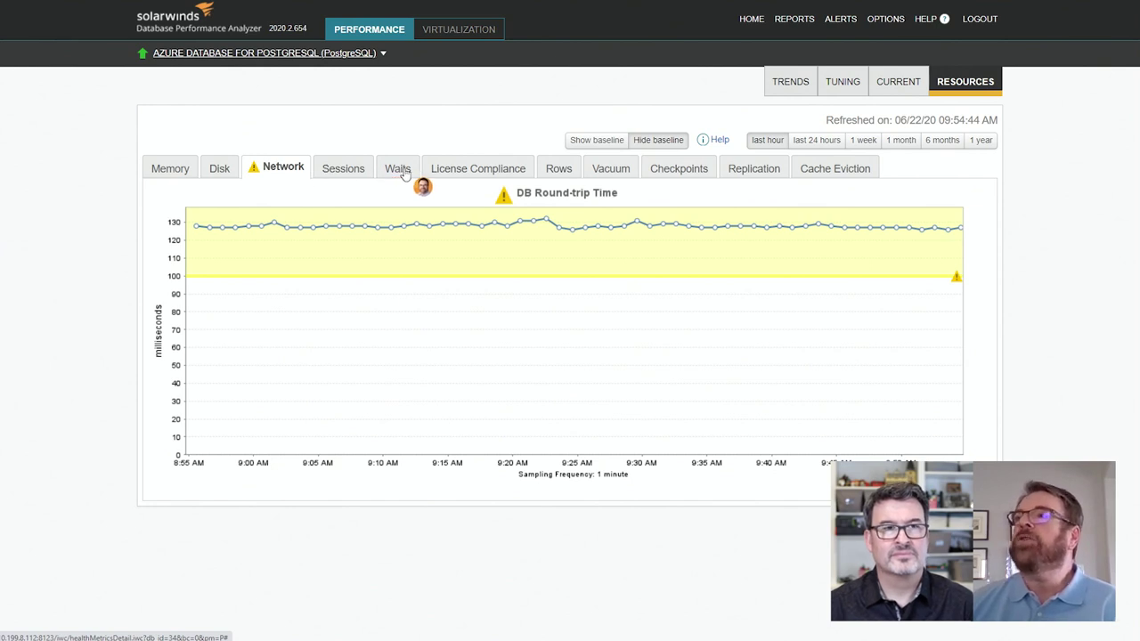
pyautogui.click(610, 170)
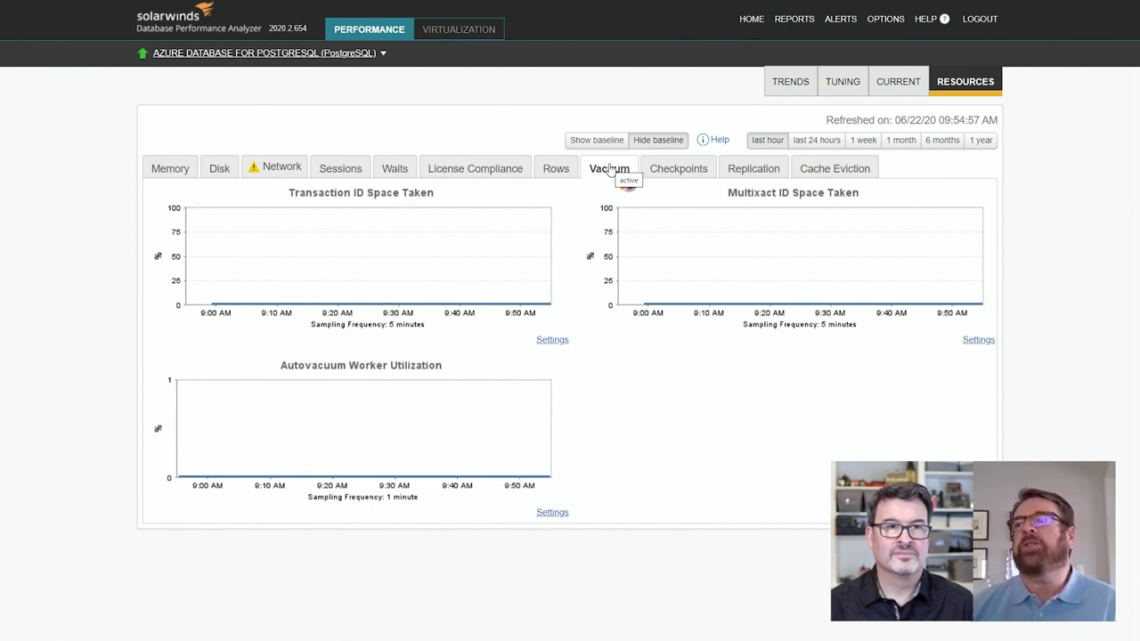
pyautogui.click(674, 172)
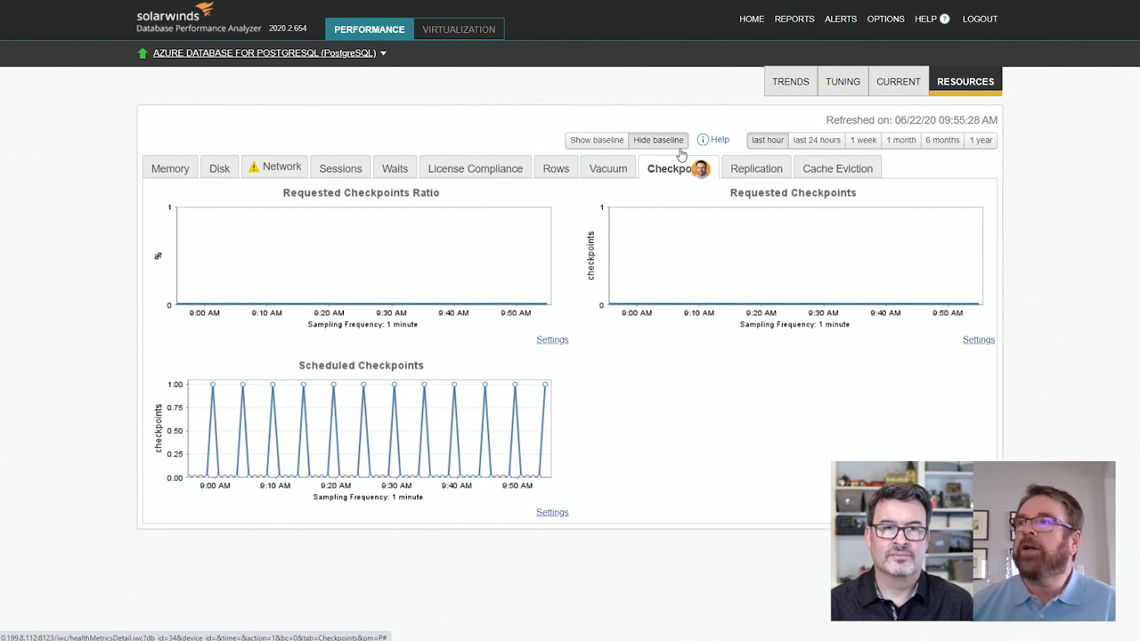
pyautogui.click(846, 170)
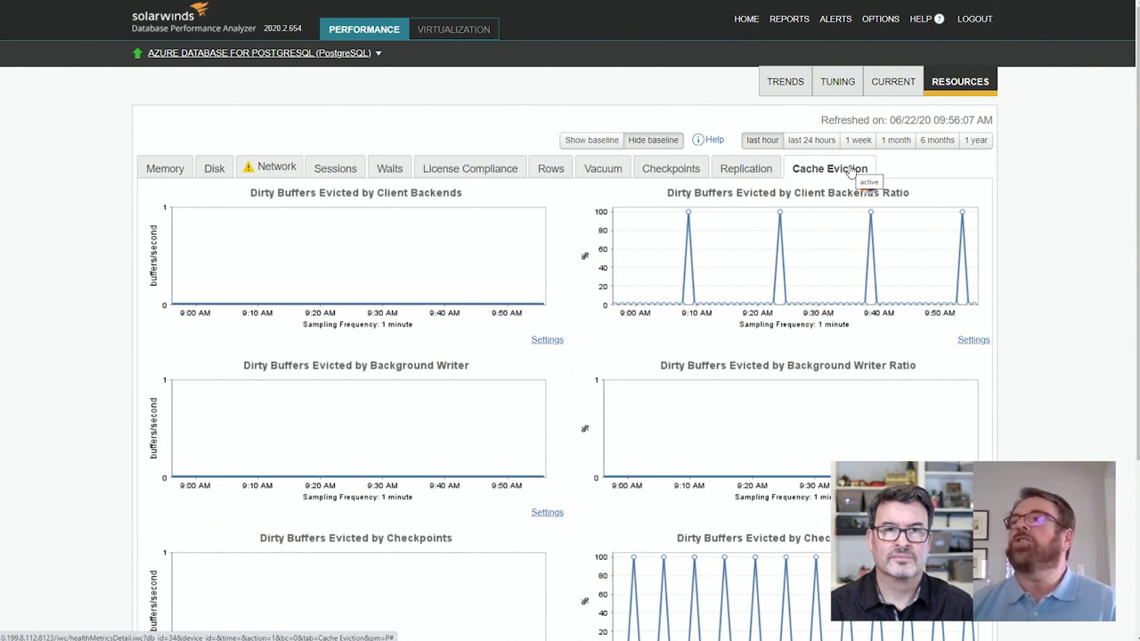
pyautogui.click(681, 170)
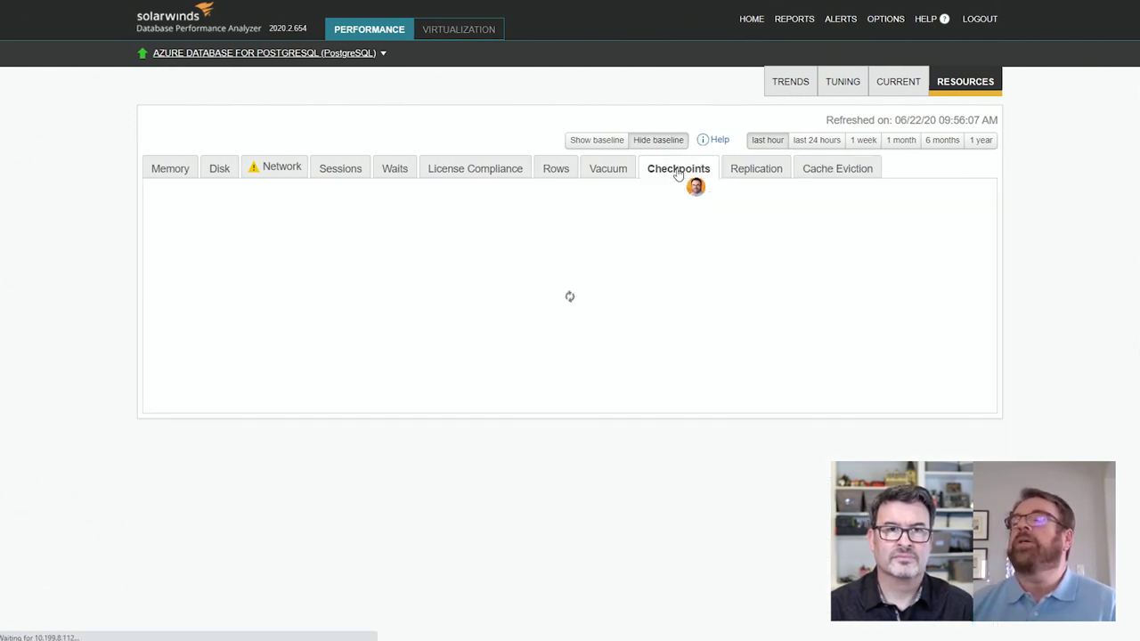
pyautogui.click(629, 171)
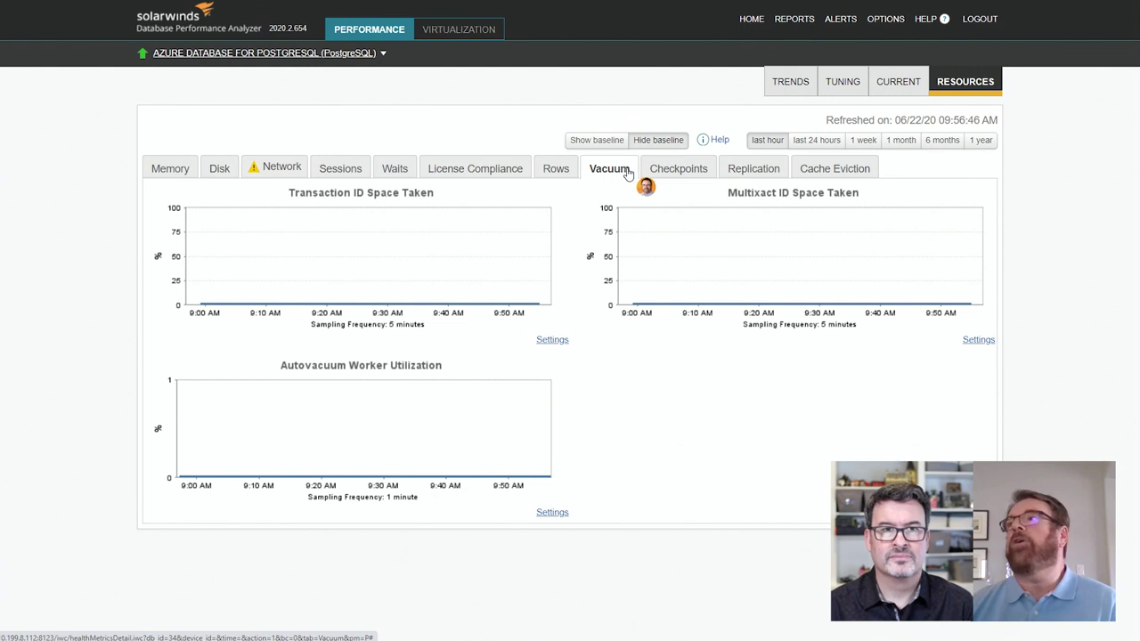
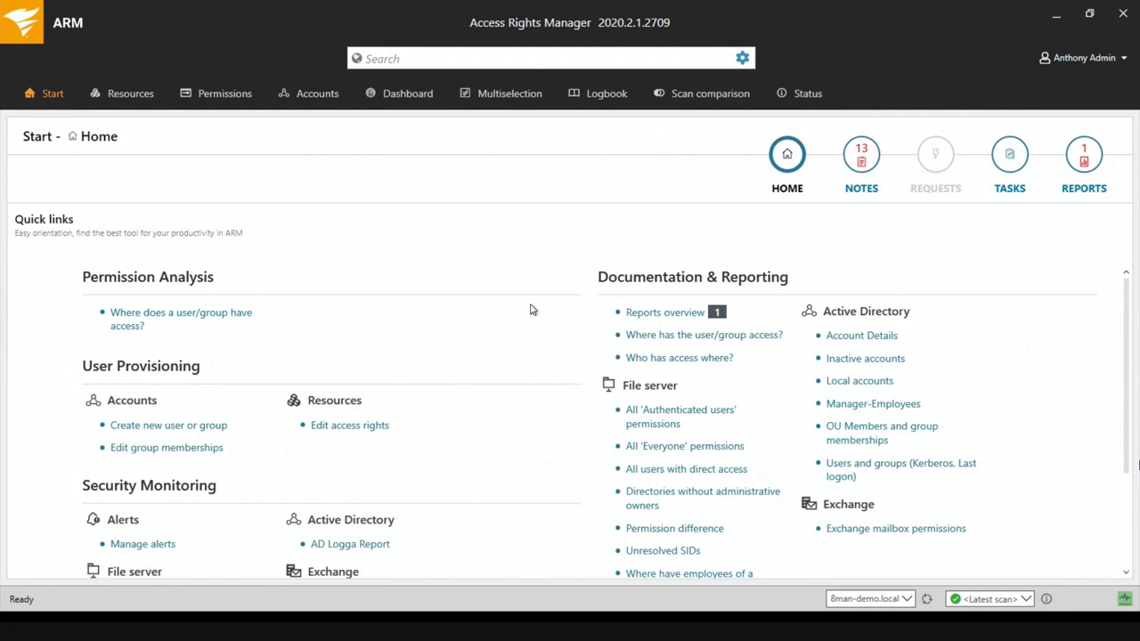
# Switch to Access Rights Manager and set up a "Who has access where?" report on the All Colleagues team under teams.8mandemo.com
pyautogui.click(656, 358)
pyautogui.click(519, 221)
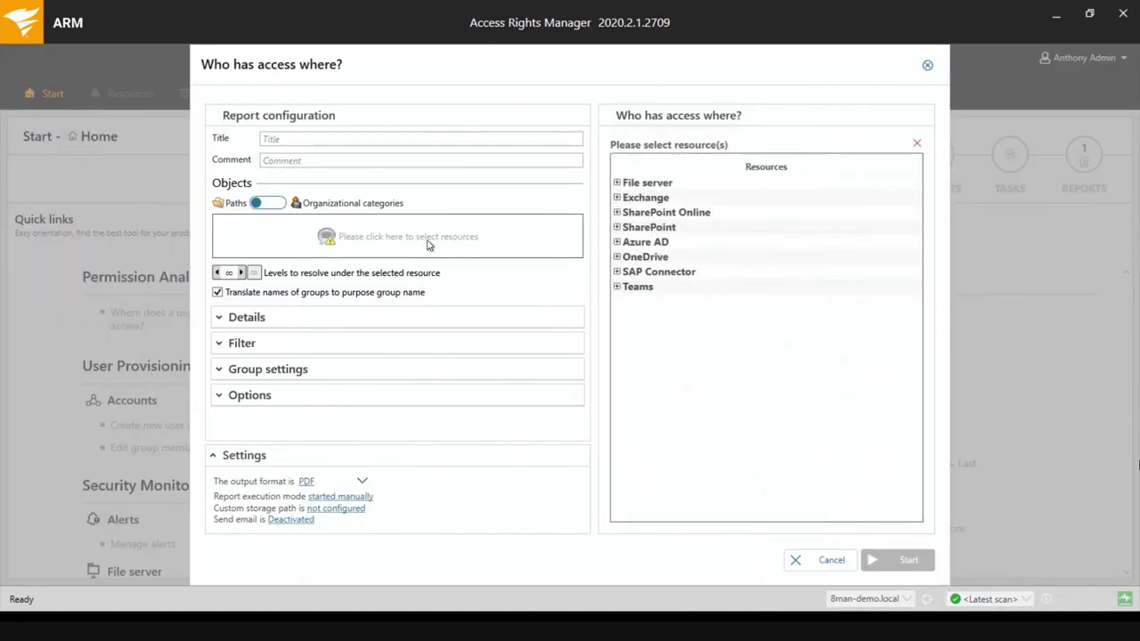
pyautogui.click(403, 156)
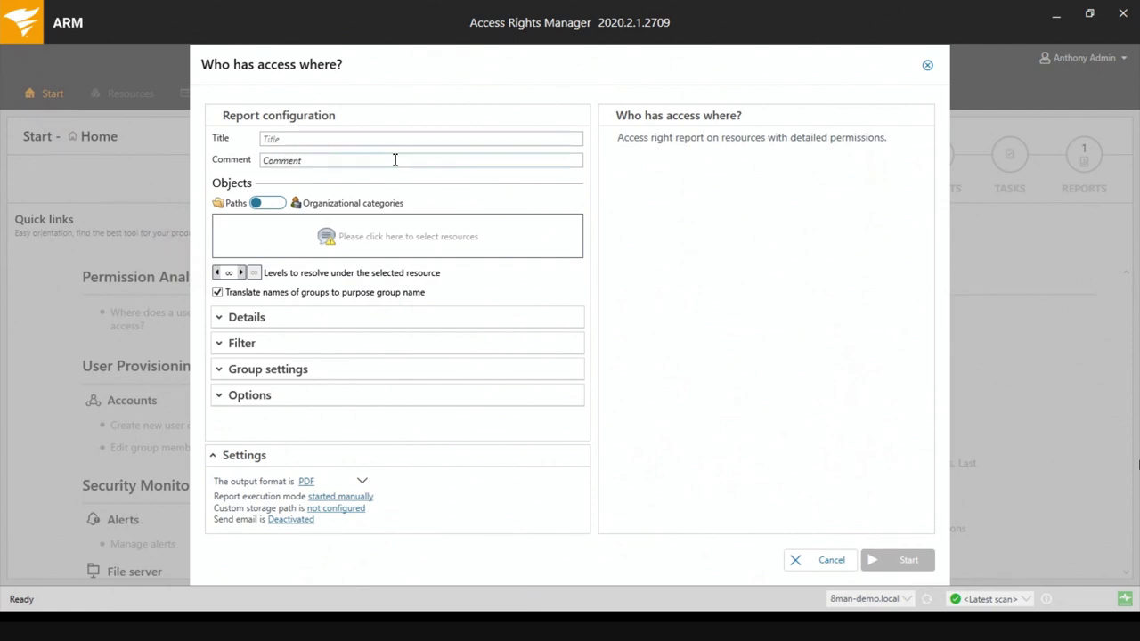
pyautogui.click(311, 238)
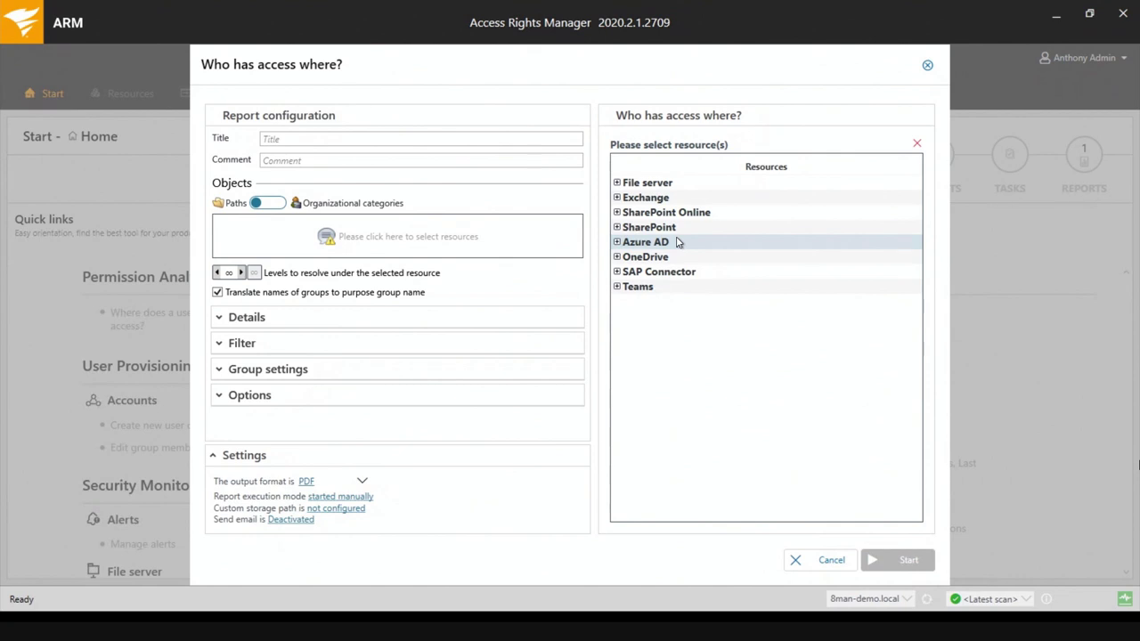
pyautogui.click(616, 287)
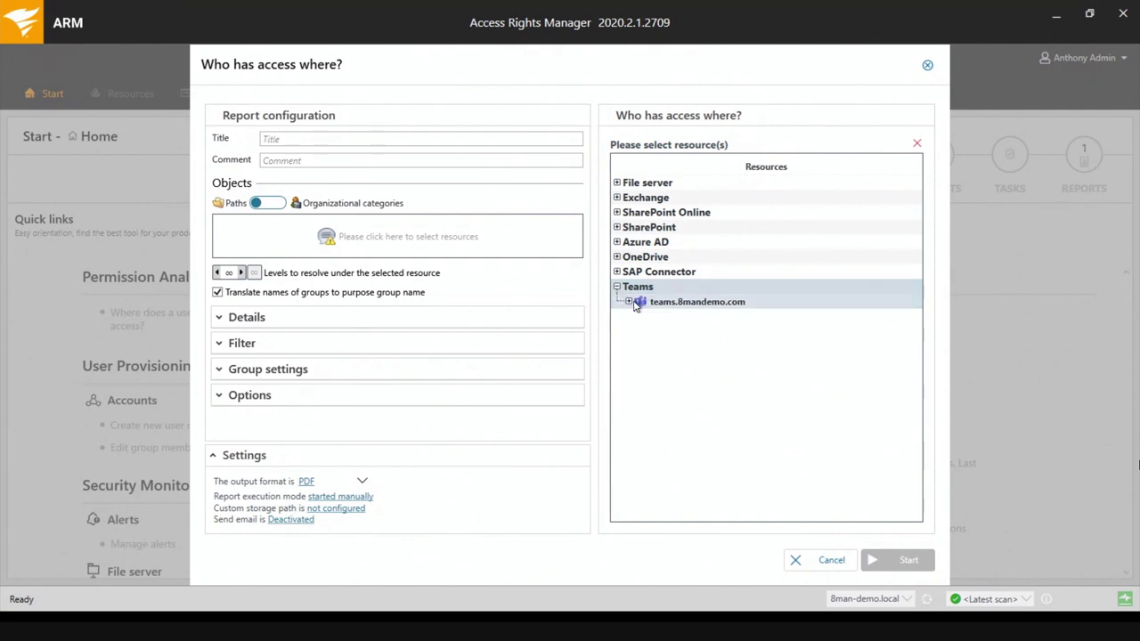
pyautogui.click(629, 302)
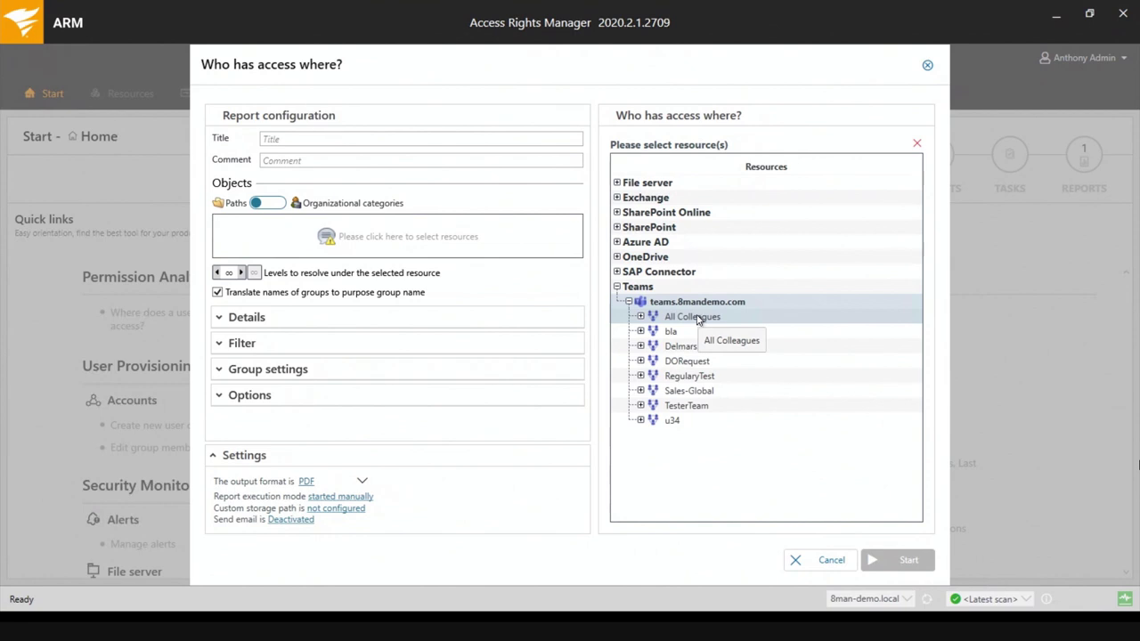
pyautogui.click(699, 317)
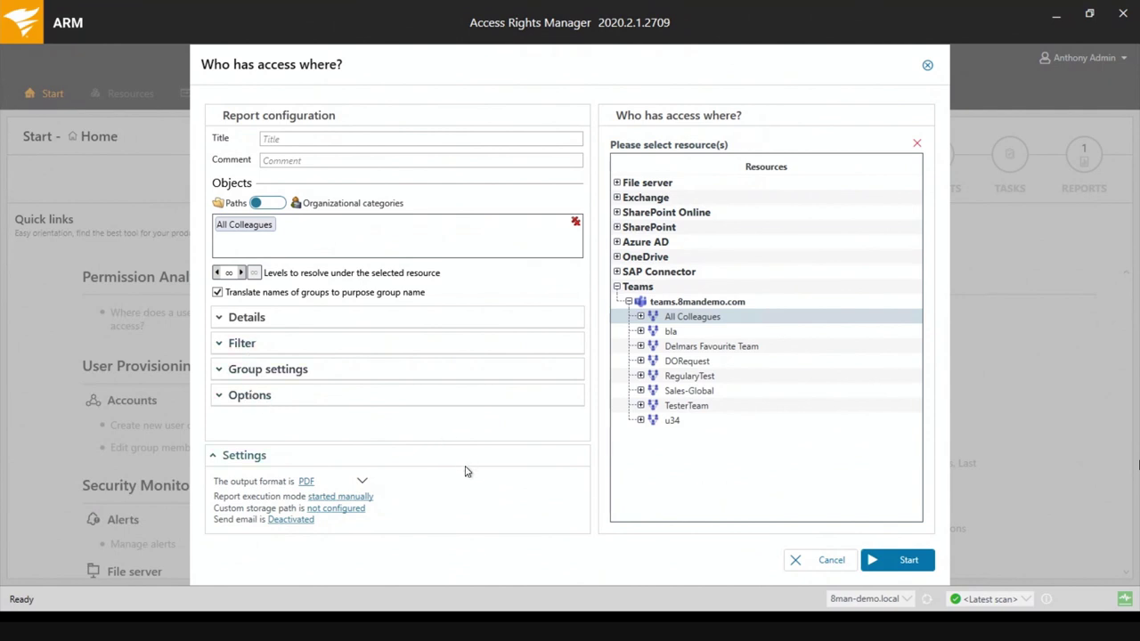
# Apply the On demand schedule with the report generated only once, and start the PDF report
pyautogui.click(345, 499)
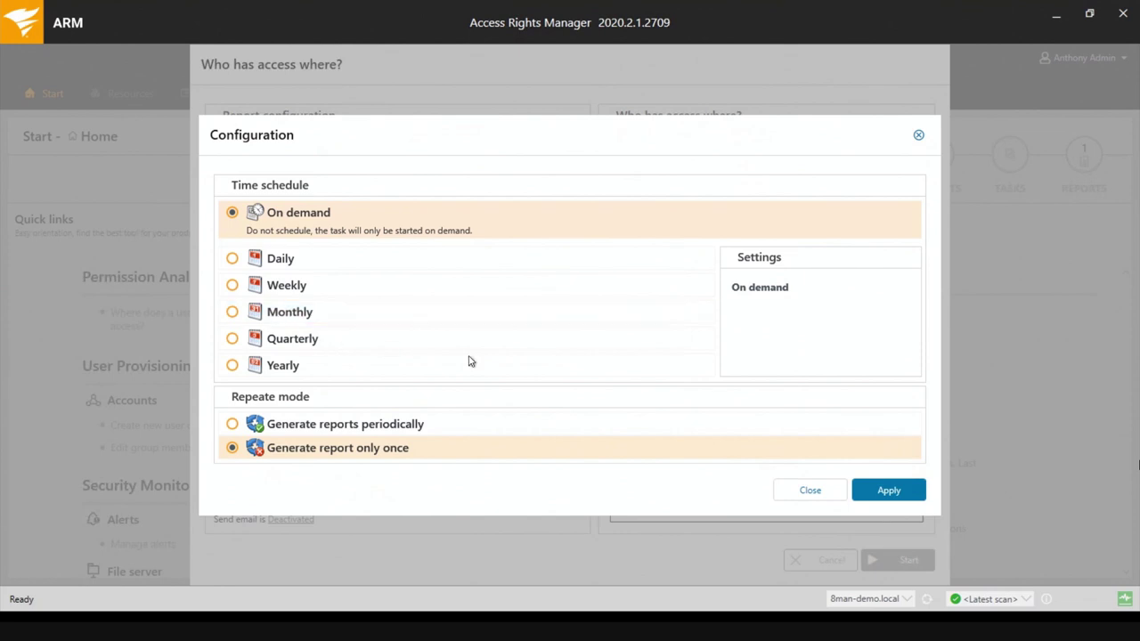
pyautogui.click(888, 490)
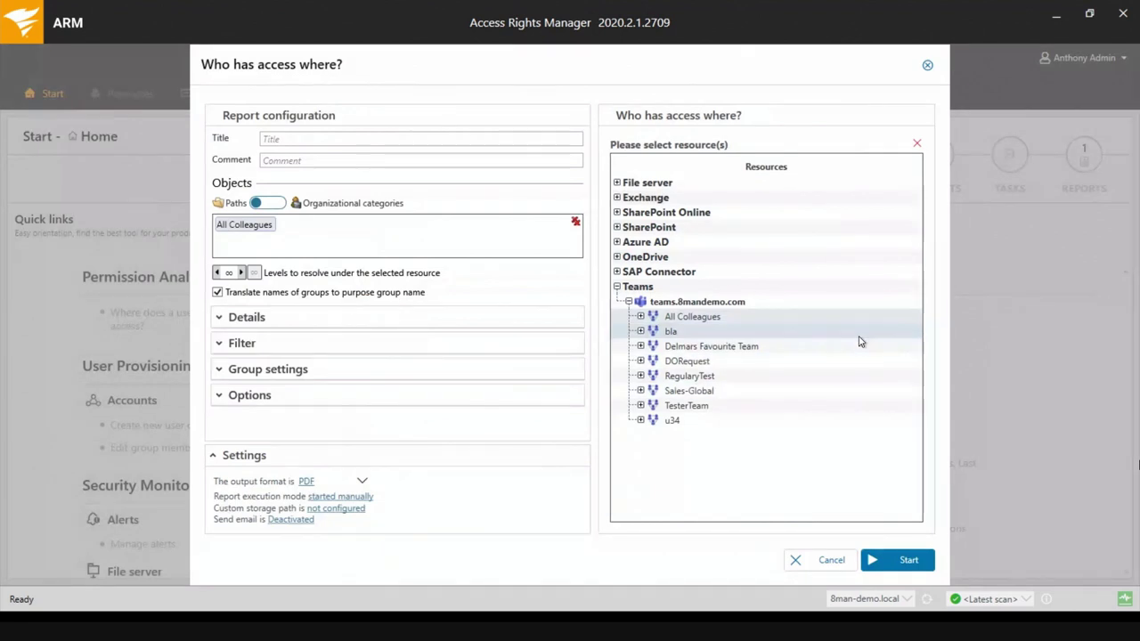
pyautogui.click(883, 561)
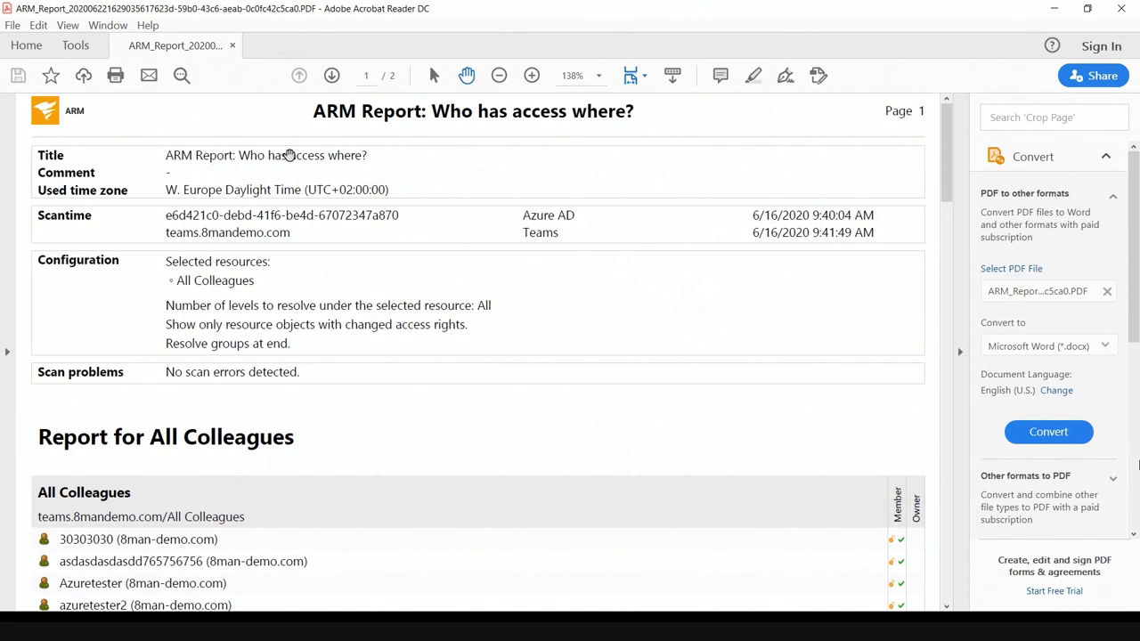
# Read through the PDF report for All Colleagues, examining the member and owner rights, resolved groups and legend
pyautogui.scroll(-1, 454, 235)
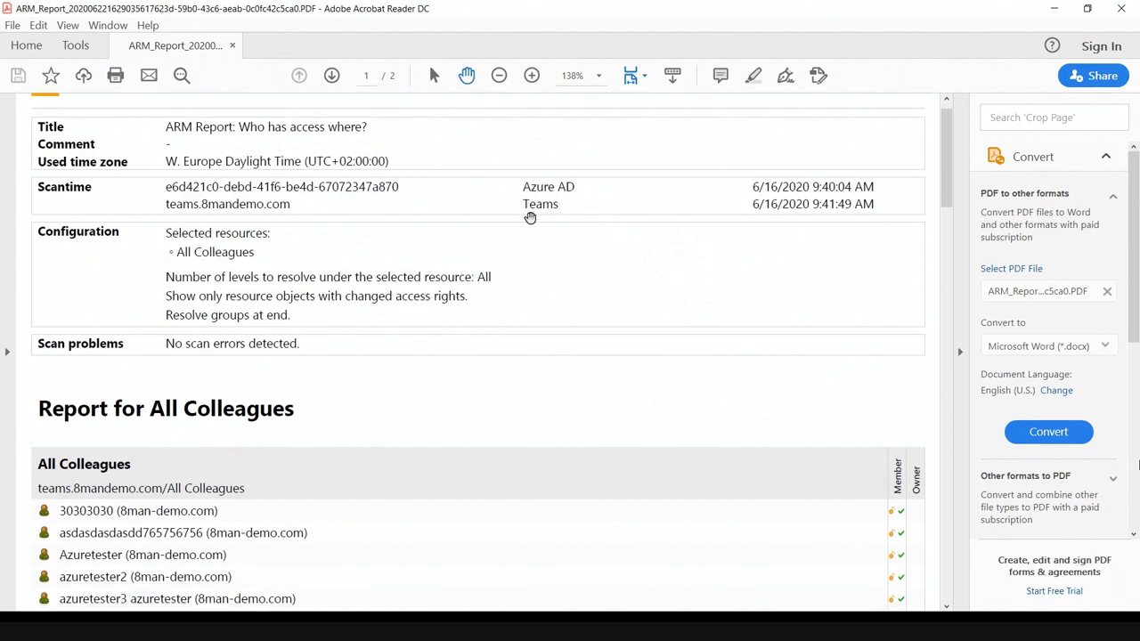
pyautogui.scroll(-3, 515, 367)
pyautogui.scroll(-8, 515, 368)
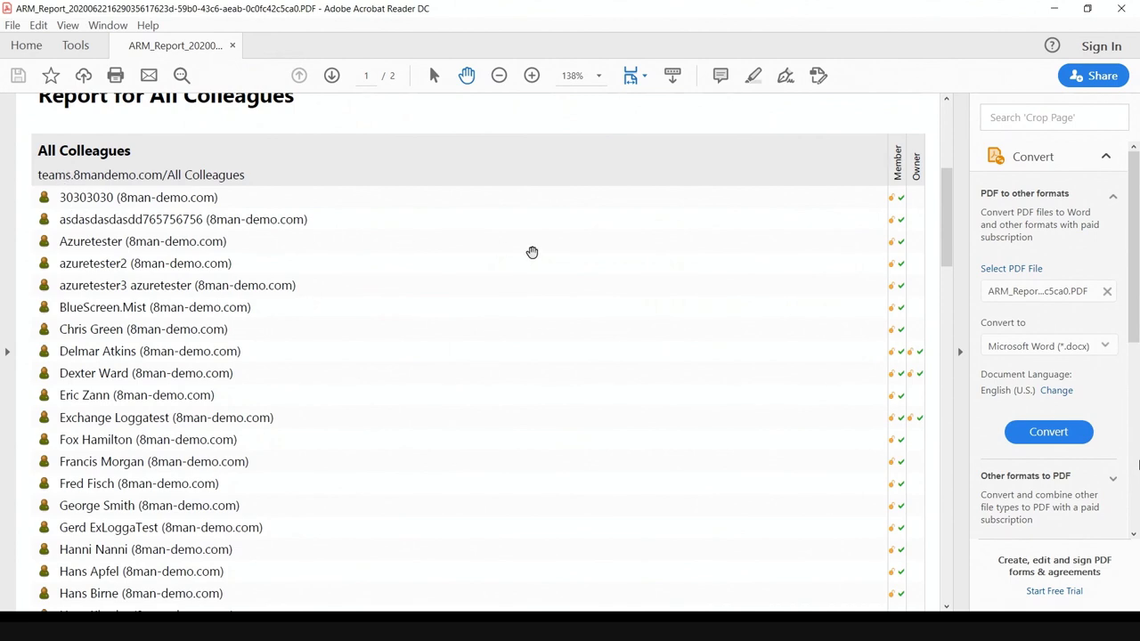
pyautogui.scroll(-3, 532, 252)
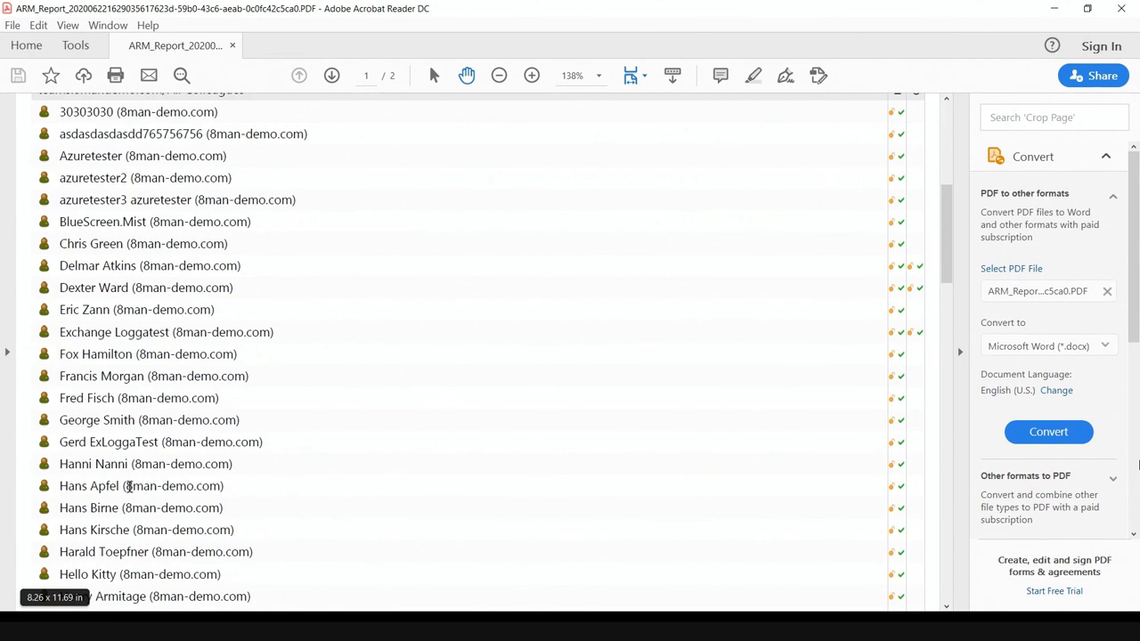
pyautogui.scroll(5, 712, 383)
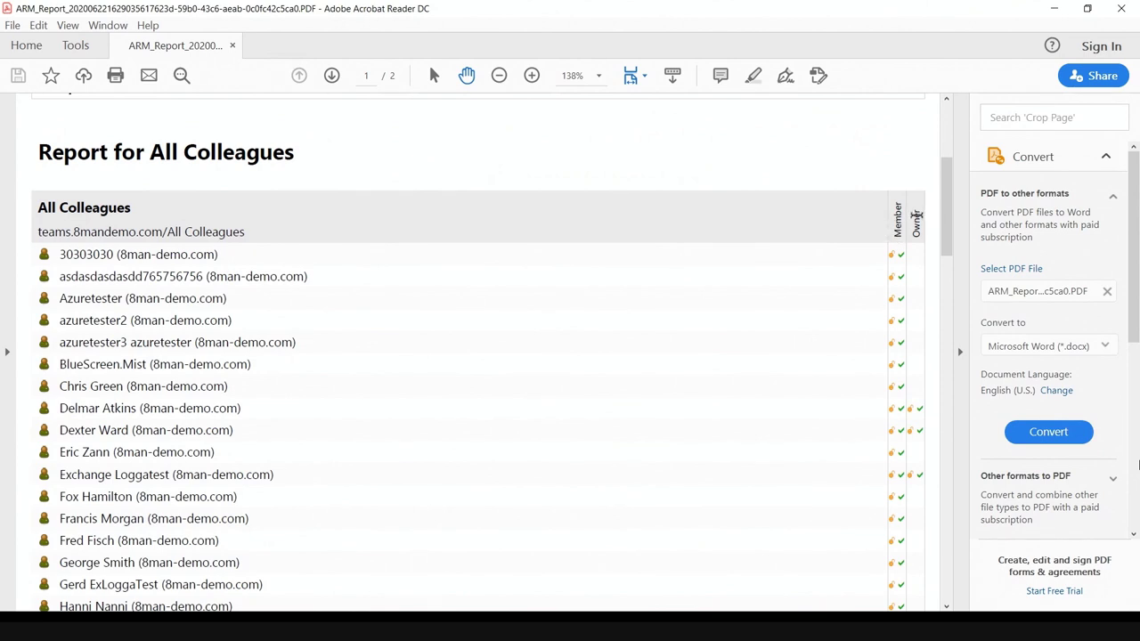
pyautogui.scroll(-5, 573, 359)
pyautogui.scroll(-10, 566, 384)
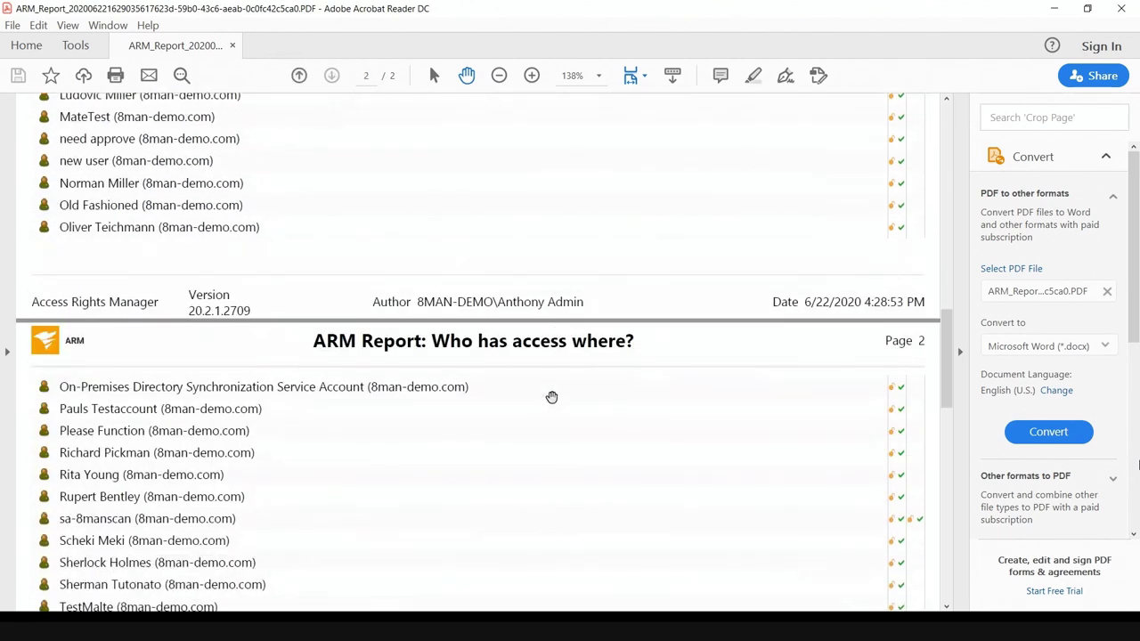
pyautogui.scroll(-5, 551, 397)
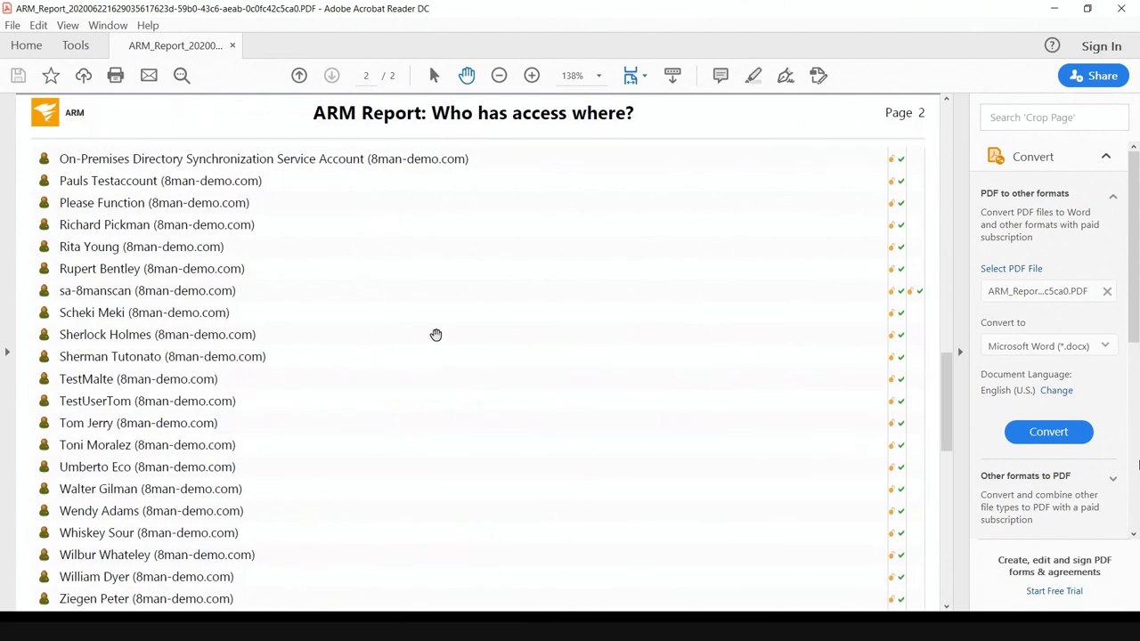
pyautogui.scroll(-4, 441, 329)
pyautogui.scroll(-3, 449, 331)
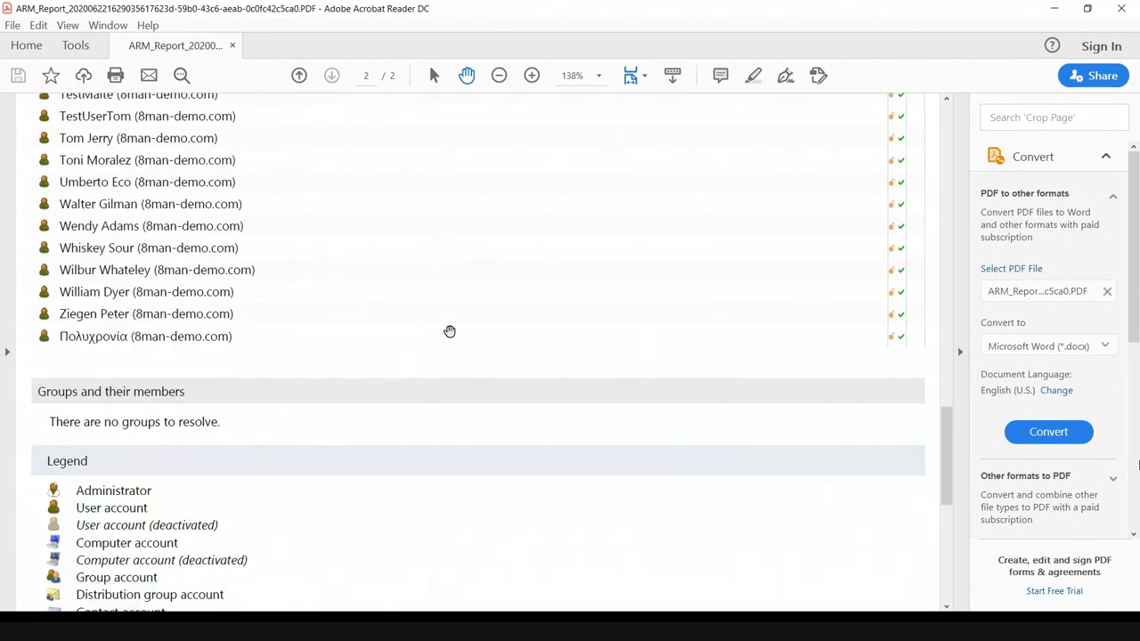
pyautogui.scroll(-4, 446, 304)
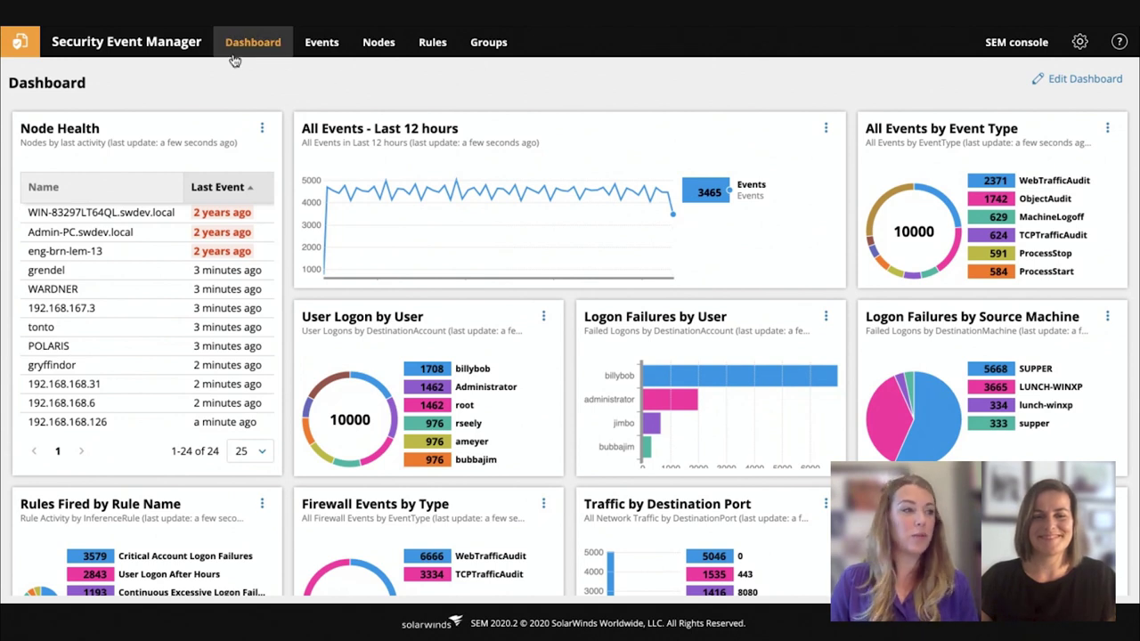
# In Security Event Manager, open the historical data analysis of the events and clear the EventType = UserLogon query
pyautogui.click(322, 49)
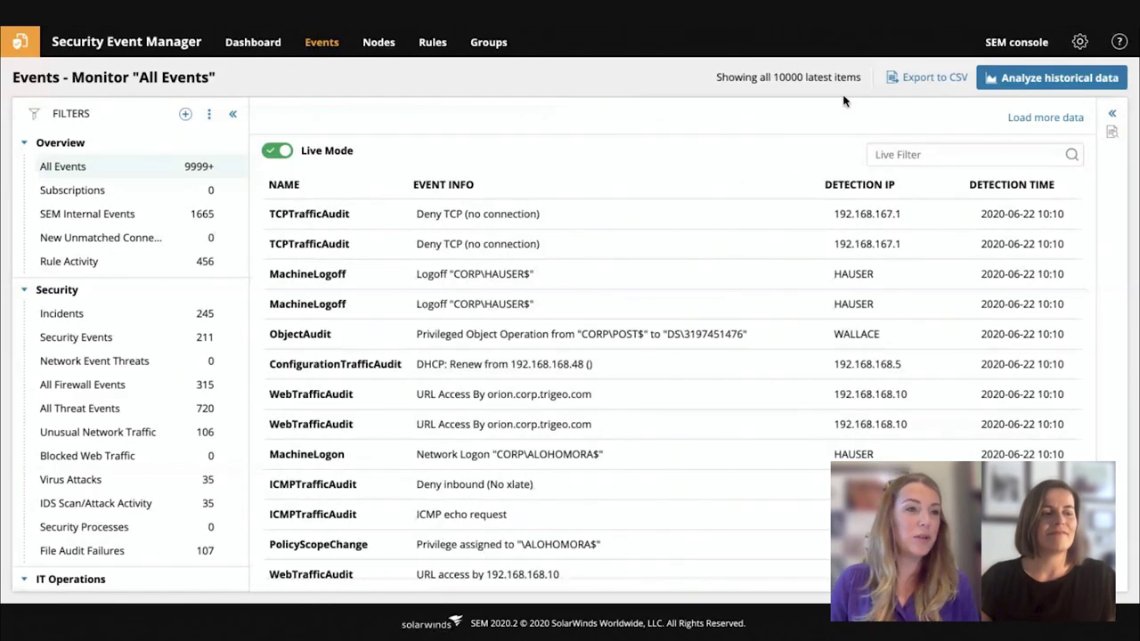
pyautogui.click(1047, 80)
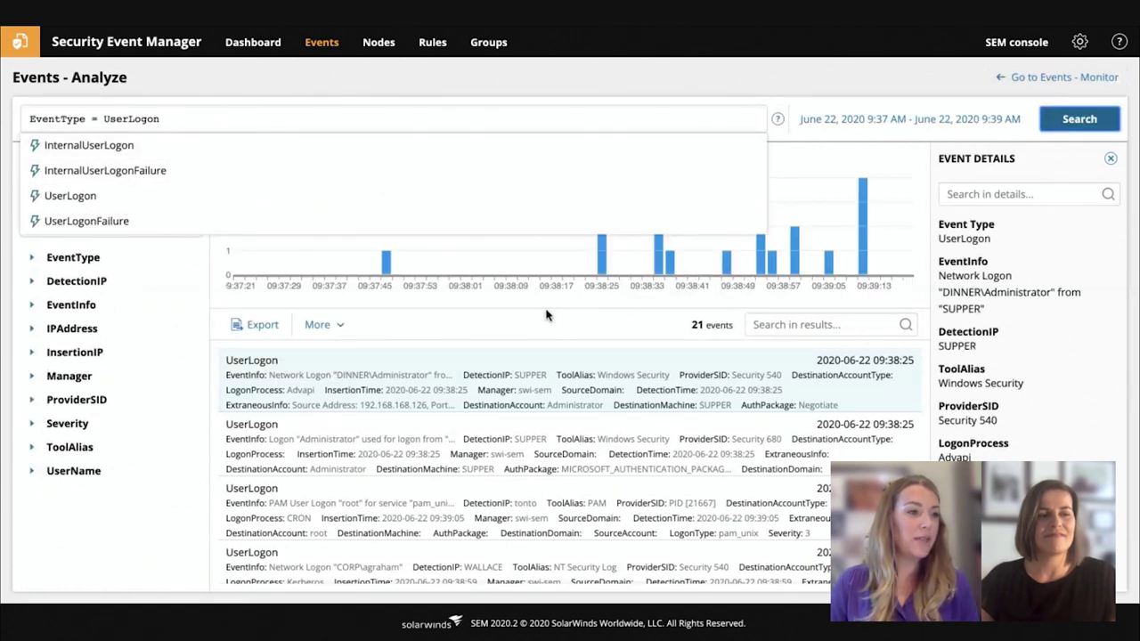
pyautogui.click(220, 119)
pyautogui.hotkey('ctrl', 'a')
pyautogui.press('BackSpace')
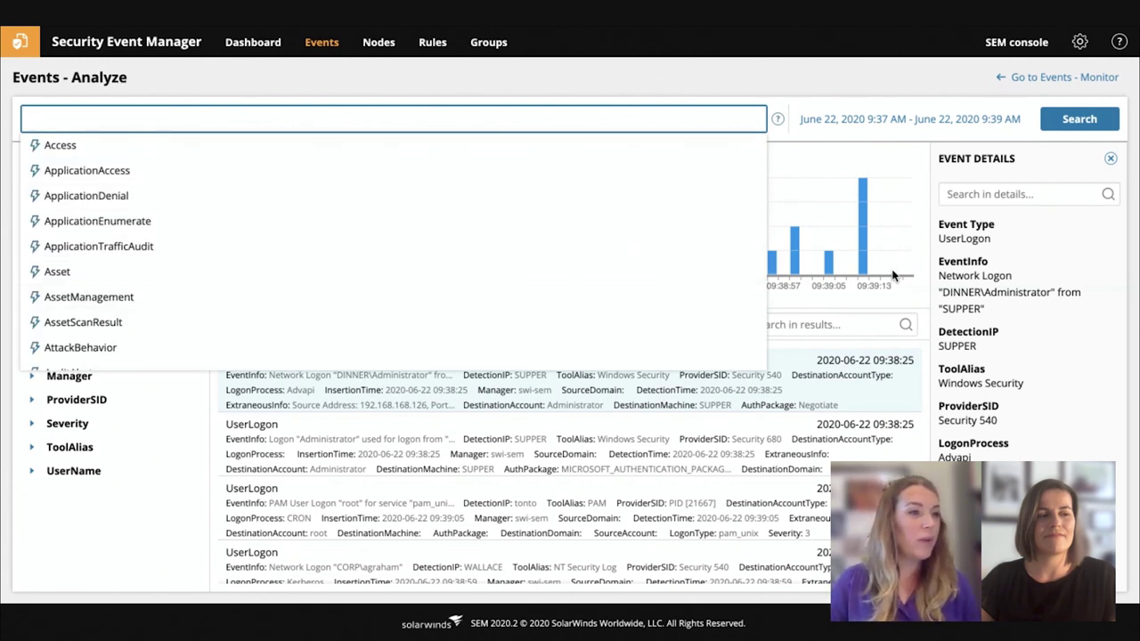
pyautogui.click(834, 86)
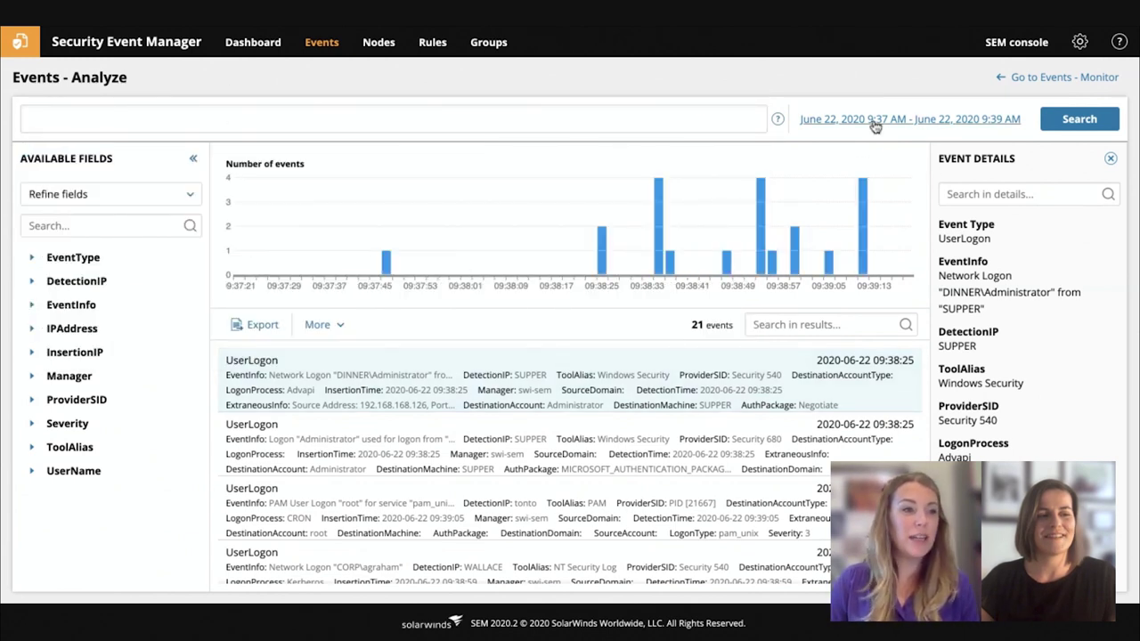
# Set the event search's time range to the last 30 minutes and run the search
pyautogui.click(962, 125)
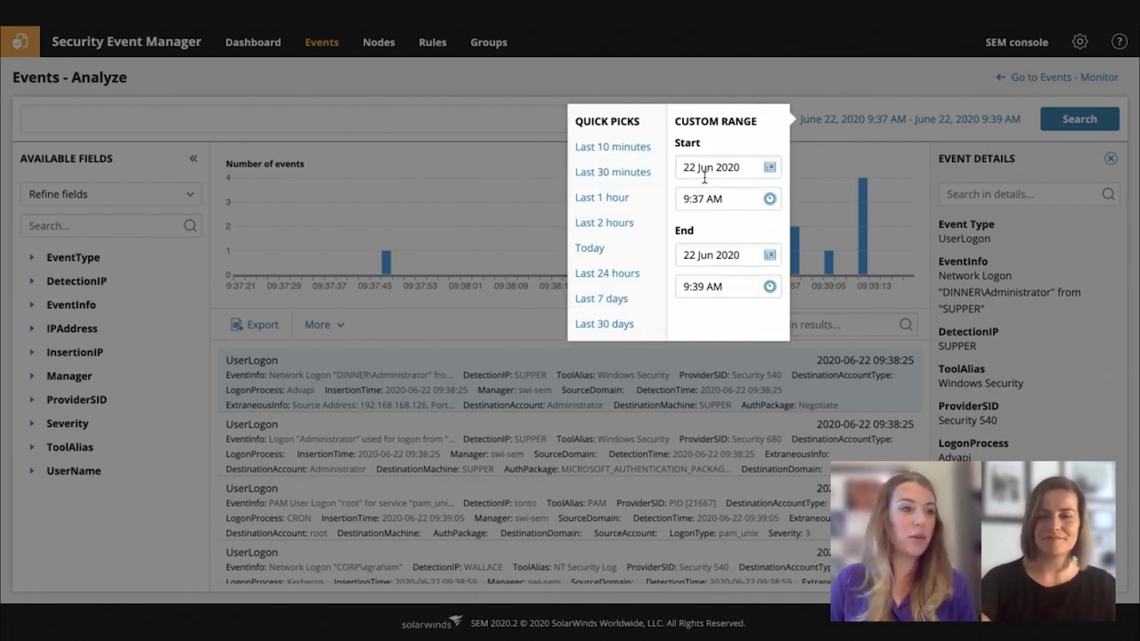
pyautogui.click(610, 172)
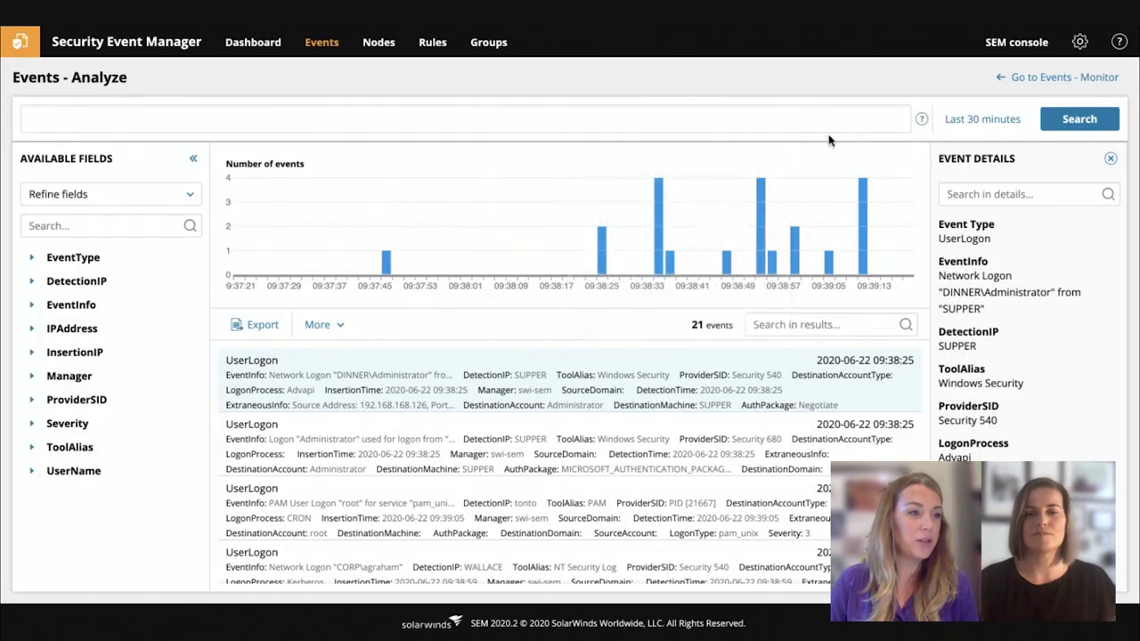
pyautogui.click(1079, 119)
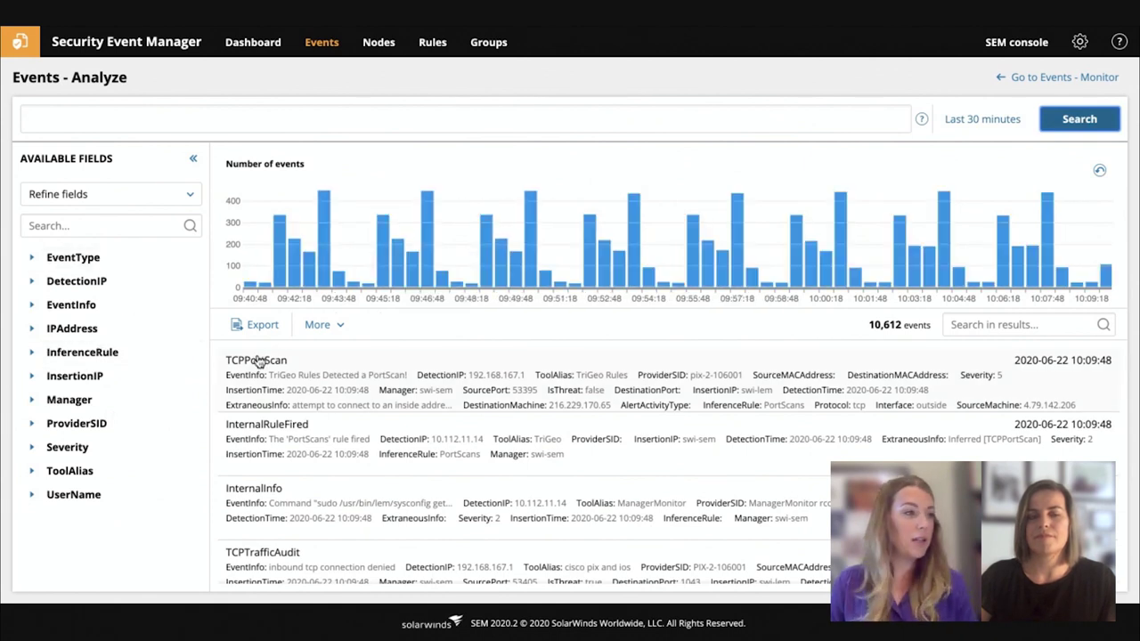
# Find the log-related values among the available fields, add EventType = UserLogon to the query and run the search
pyautogui.click(82, 225)
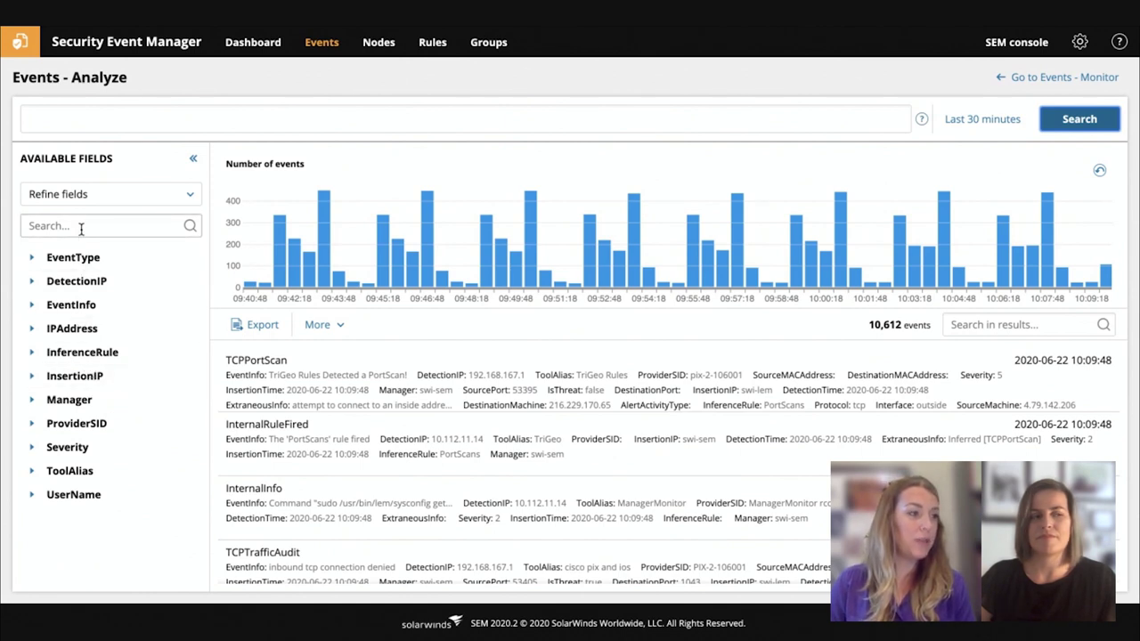
pyautogui.write('lo9g')
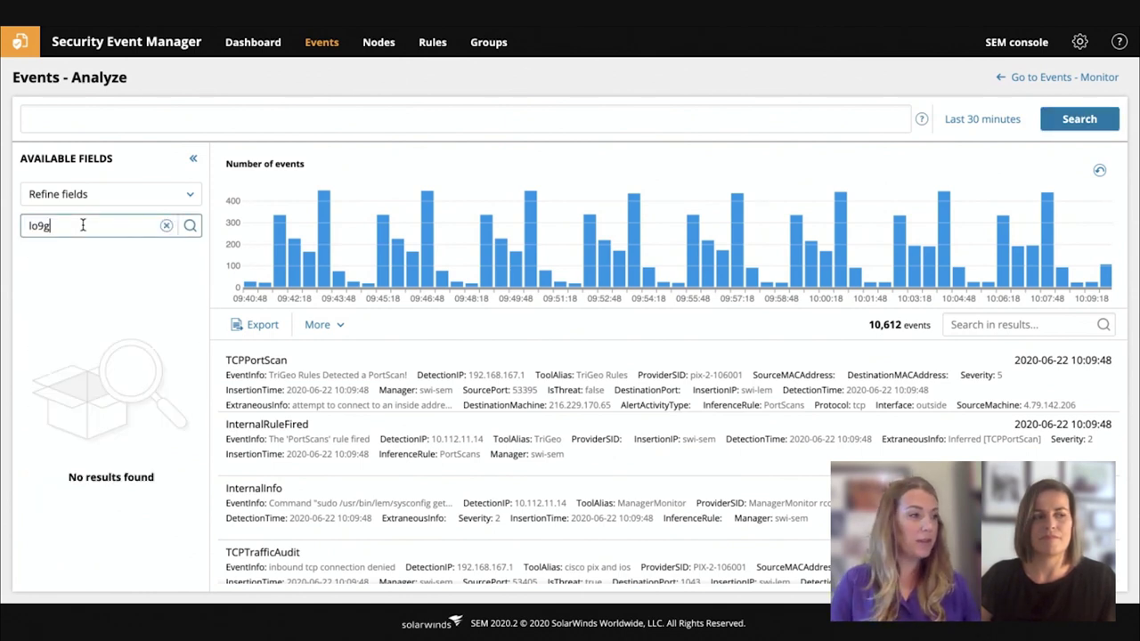
pyautogui.write('g')
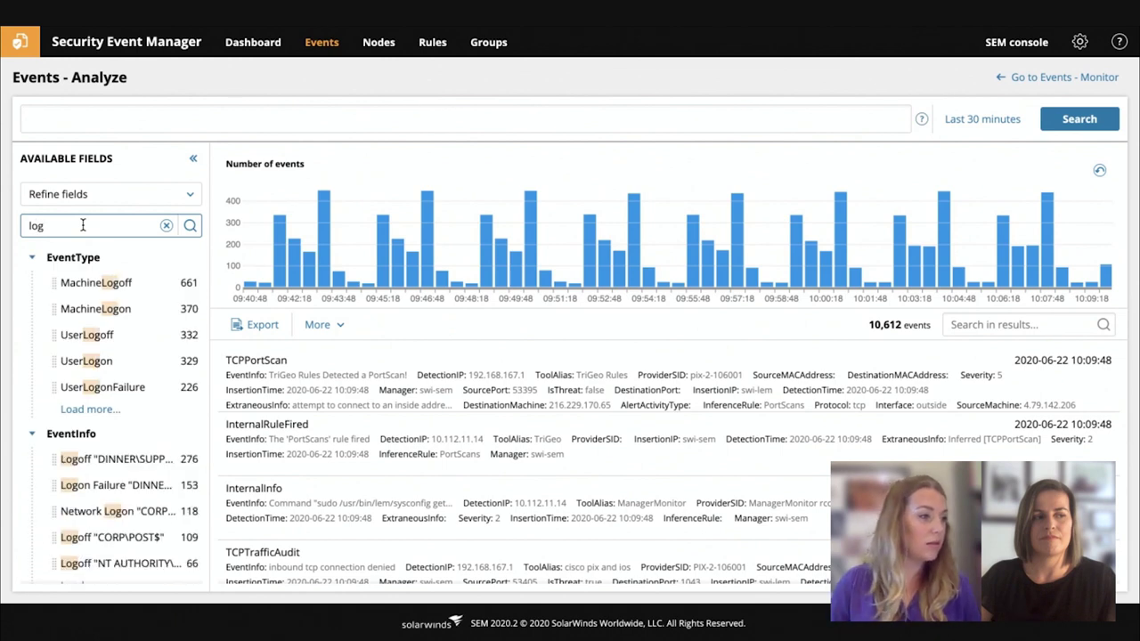
pyautogui.moveTo(98, 361)
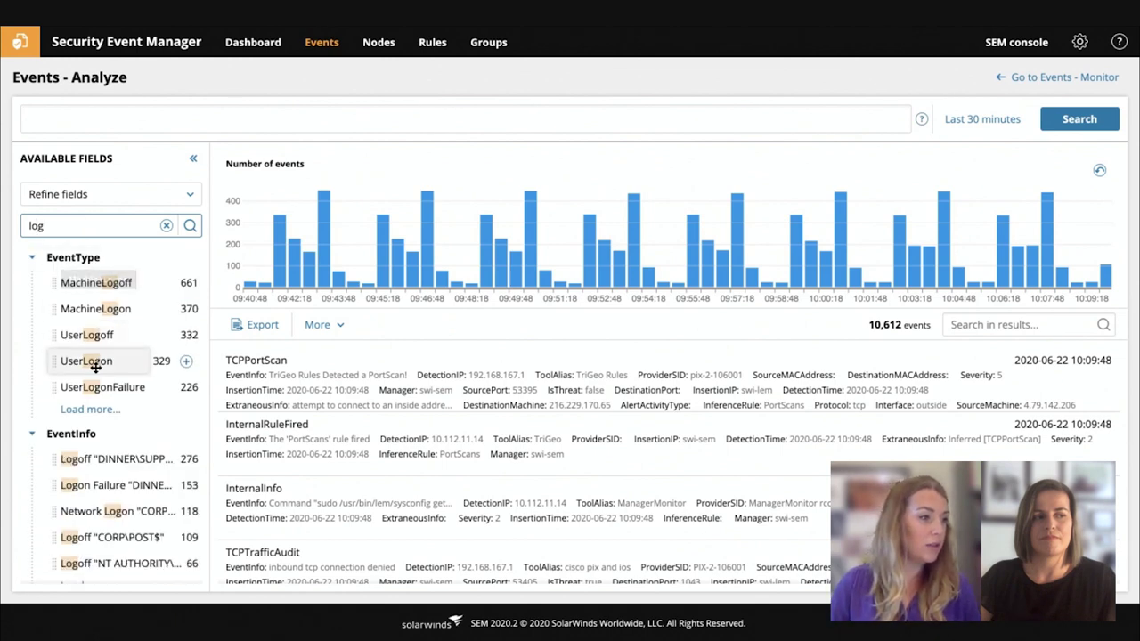
pyautogui.click(186, 360)
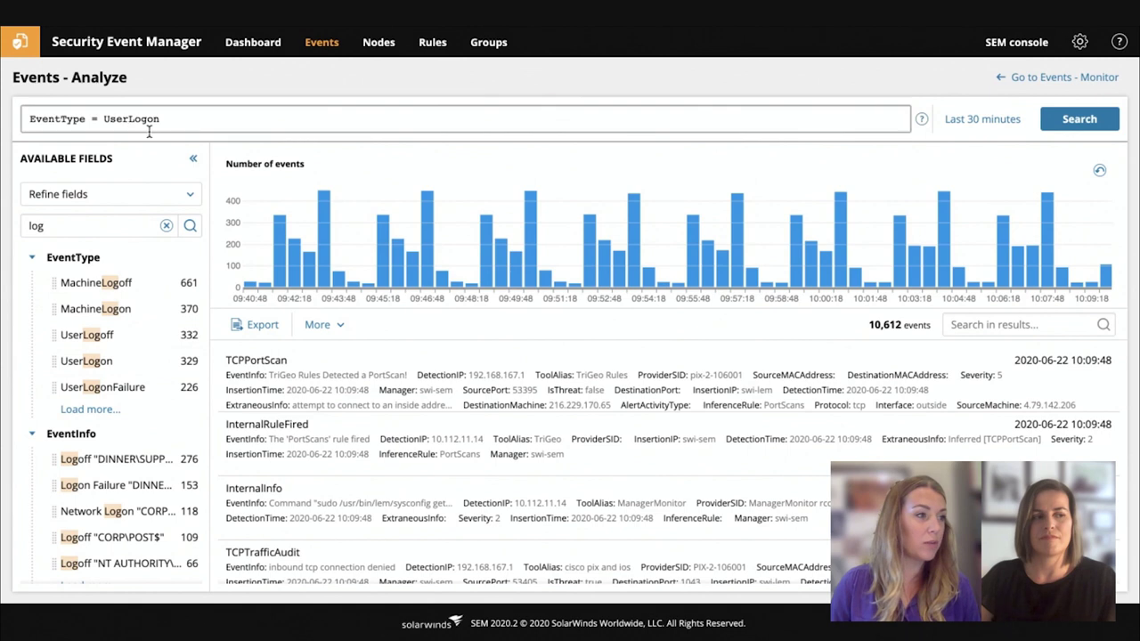
pyautogui.click(1076, 121)
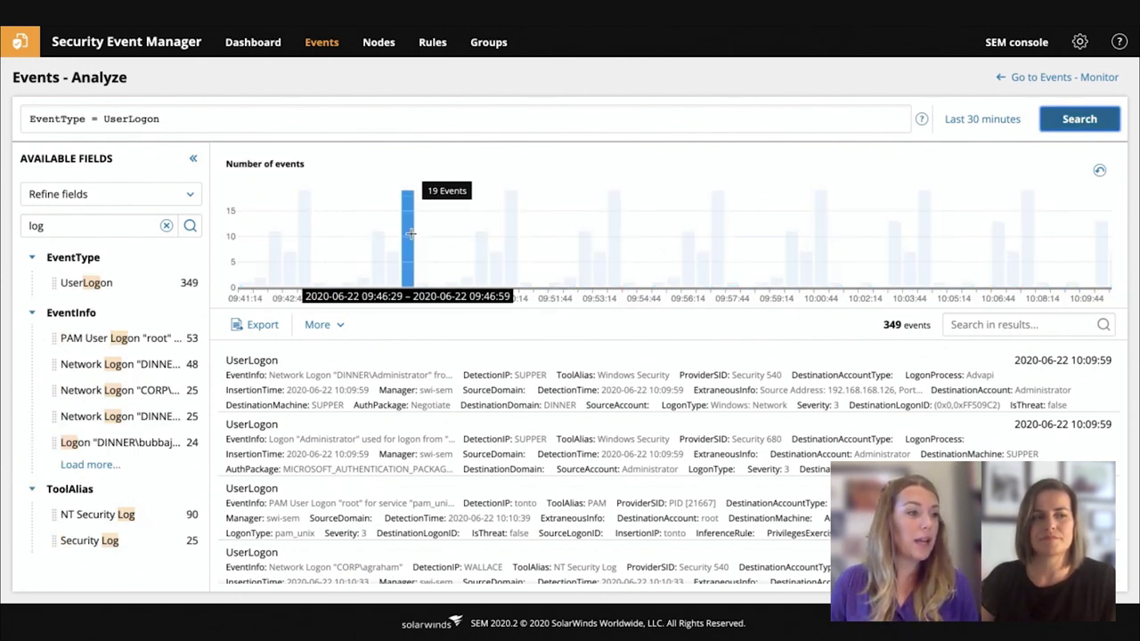
# Narrow the event histogram to about 9:46 AM - 9:54 AM on June 22, 2020, and read through the first UserLogon event's details
pyautogui.moveTo(502, 233); pyautogui.dragTo(631, 231)
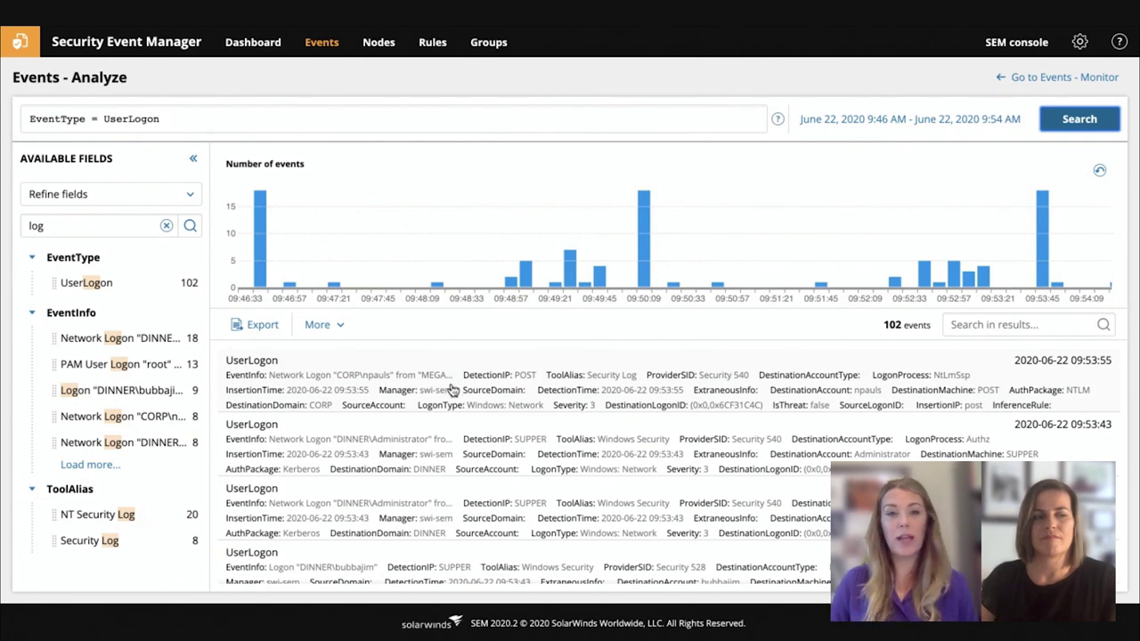
pyautogui.click(360, 389)
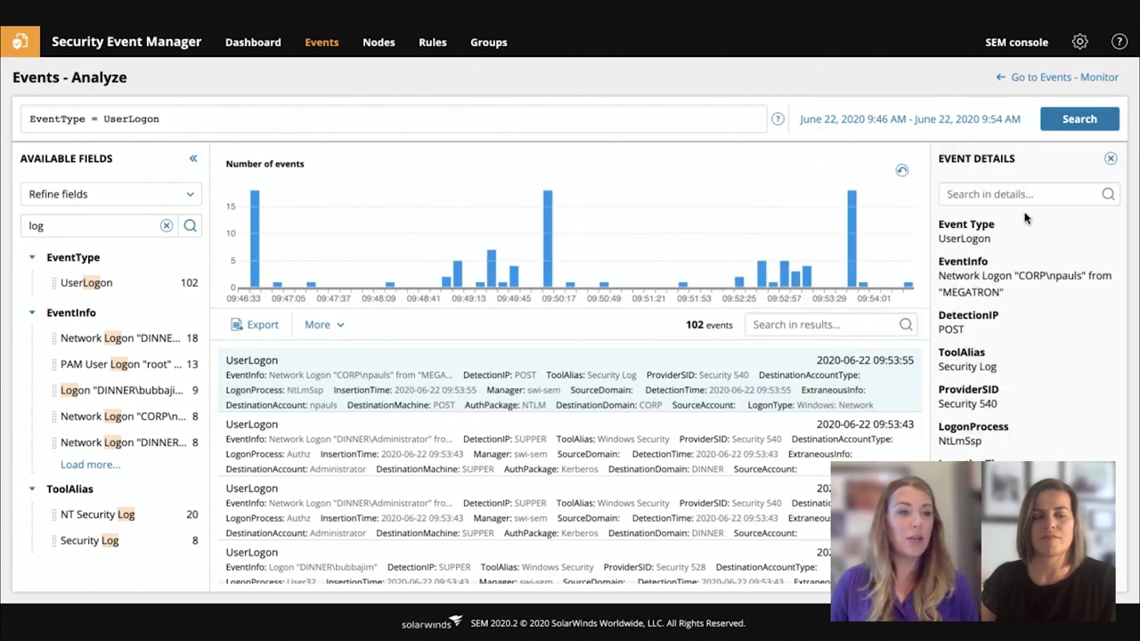
pyautogui.scroll(-5, 1046, 328)
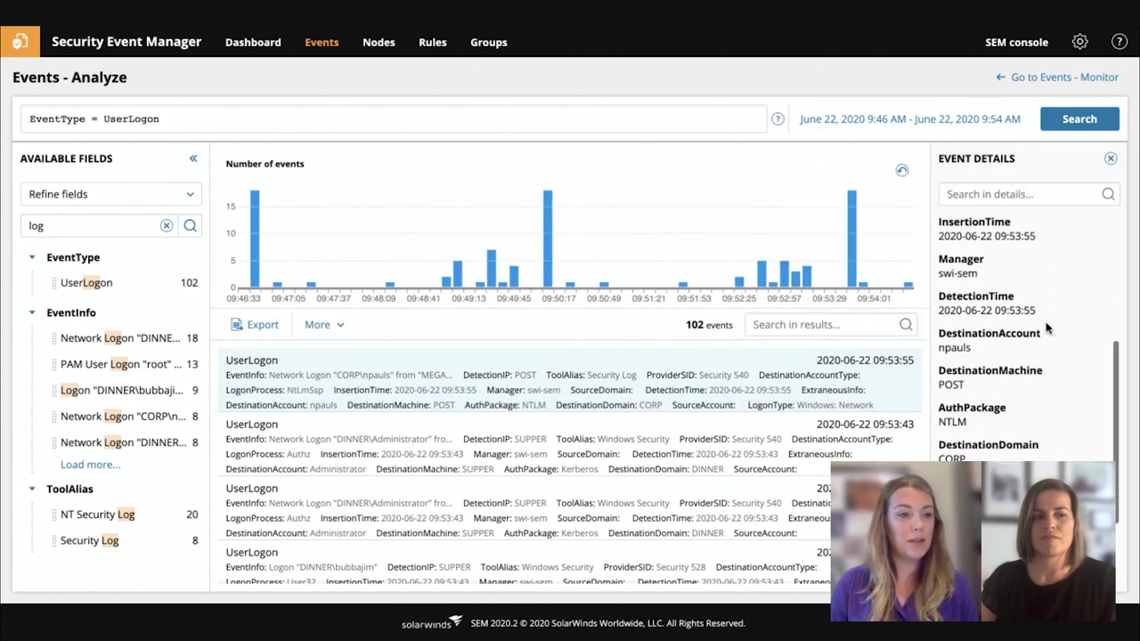